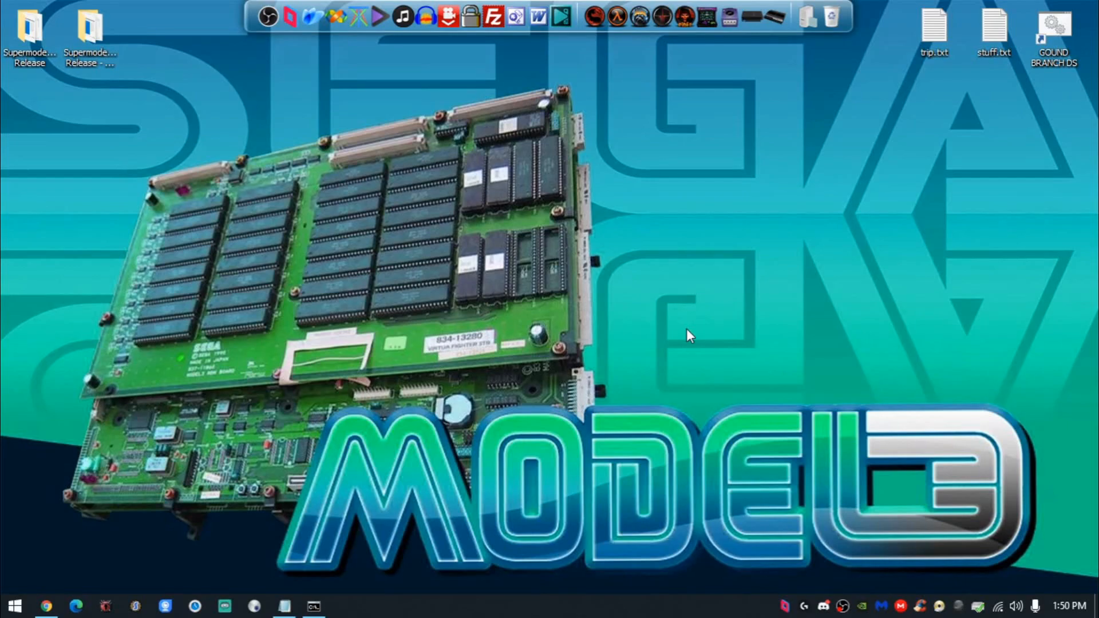
- View the Download page of supermodel3.com in a new Chrome tab, and close that tab
left_click(46, 606)
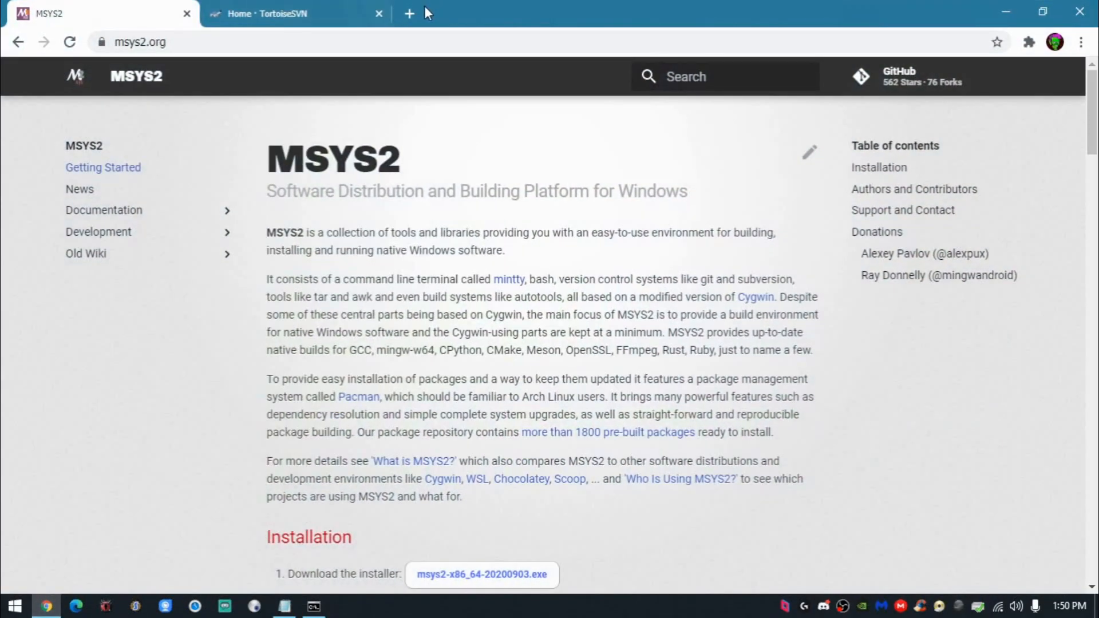
left_click(417, 8)
type("suoper")
key("BackSpace")
key("BackSpace")
key("BackSpace")
key("BackSpace")
type("p")
key("Return")
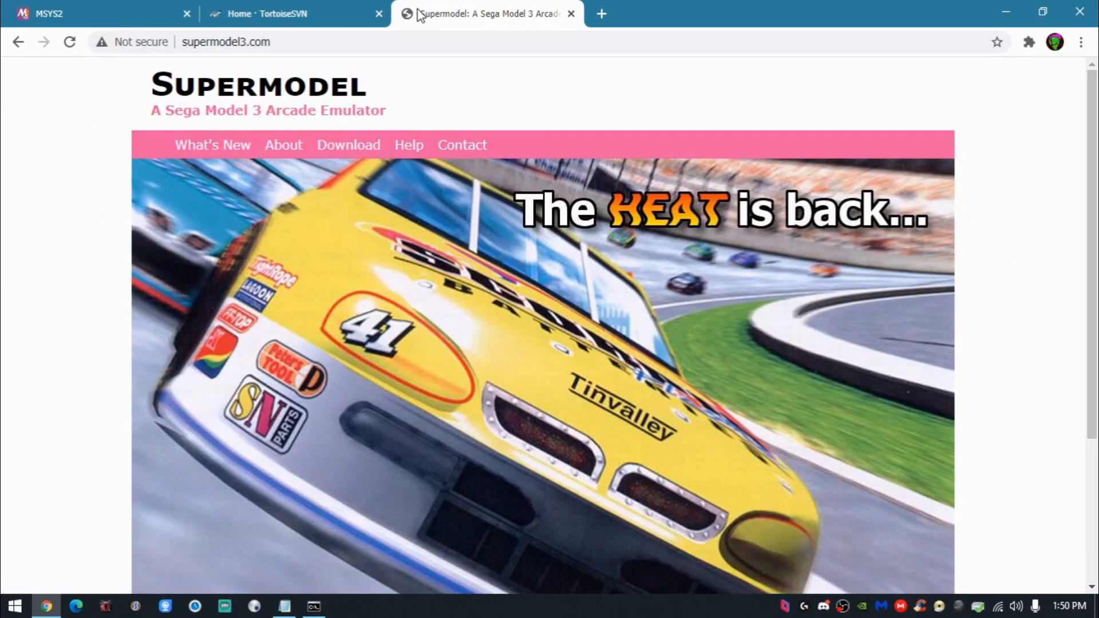
left_click(346, 145)
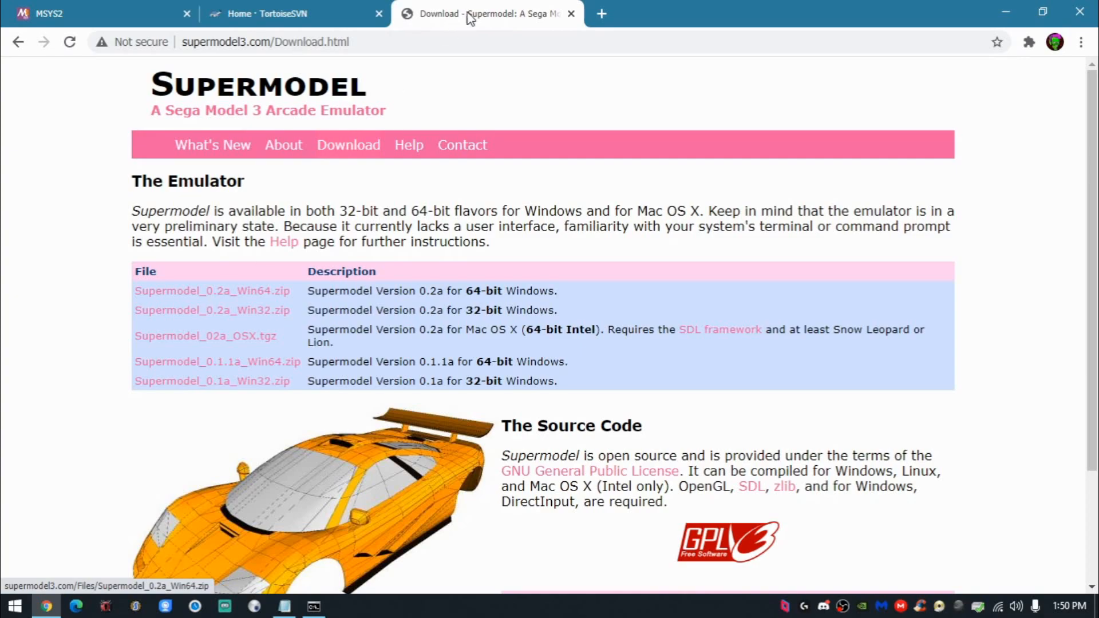
left_click(568, 15)
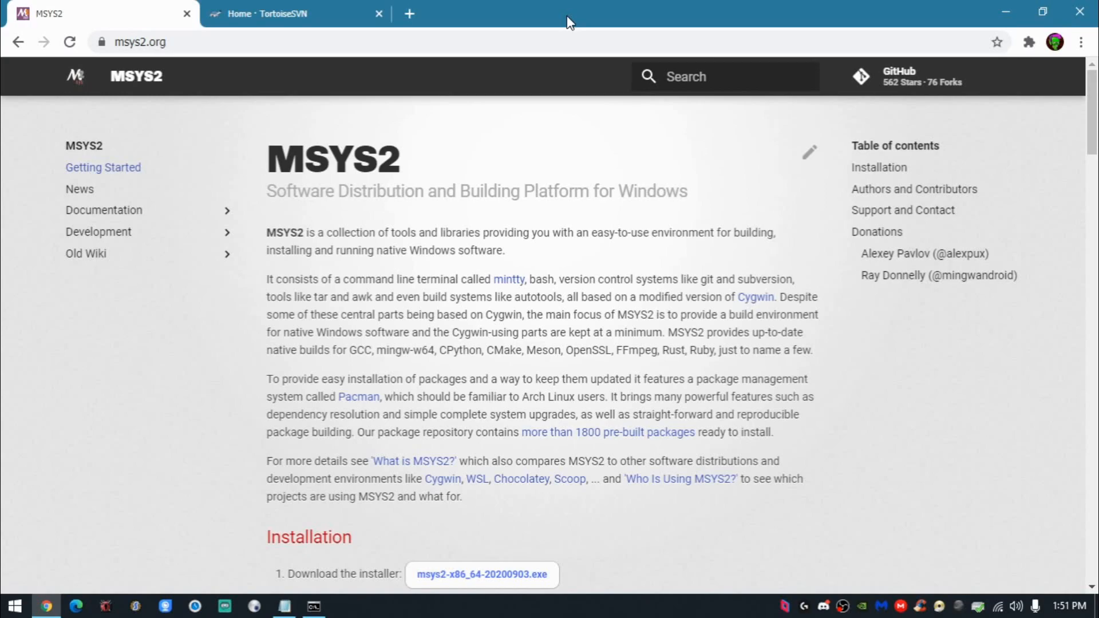
- Start downloading the installer msys2-x86_64-20200903.exe from the MSYS2 site, and discard the download
scroll(515, 258, "down", 3)
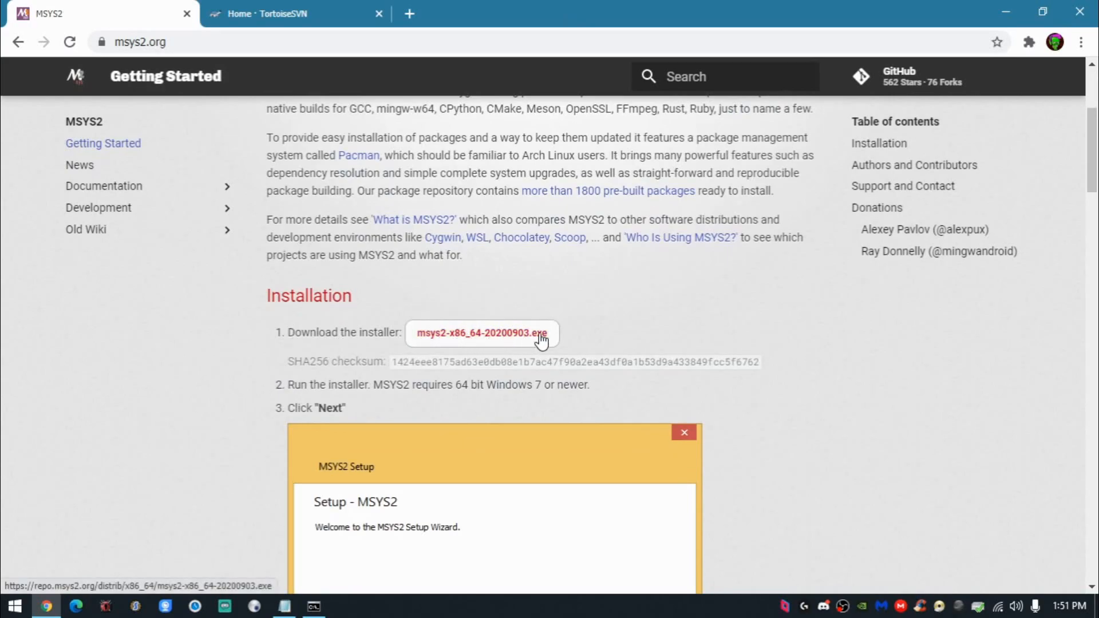
left_click(496, 342)
scroll(637, 376, "up", 3)
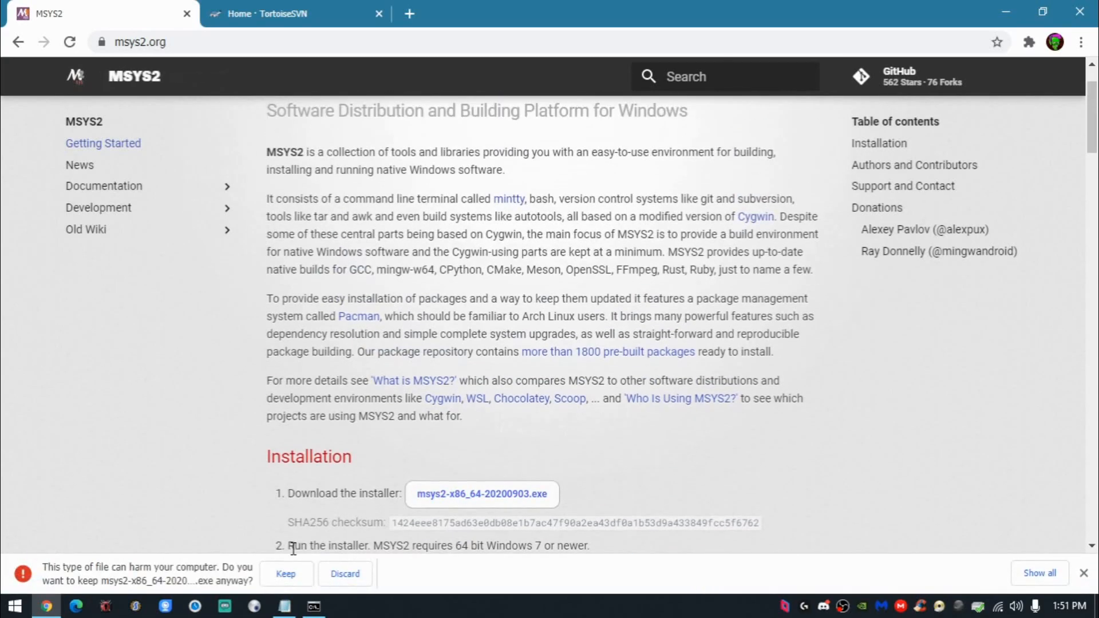
left_click(349, 574)
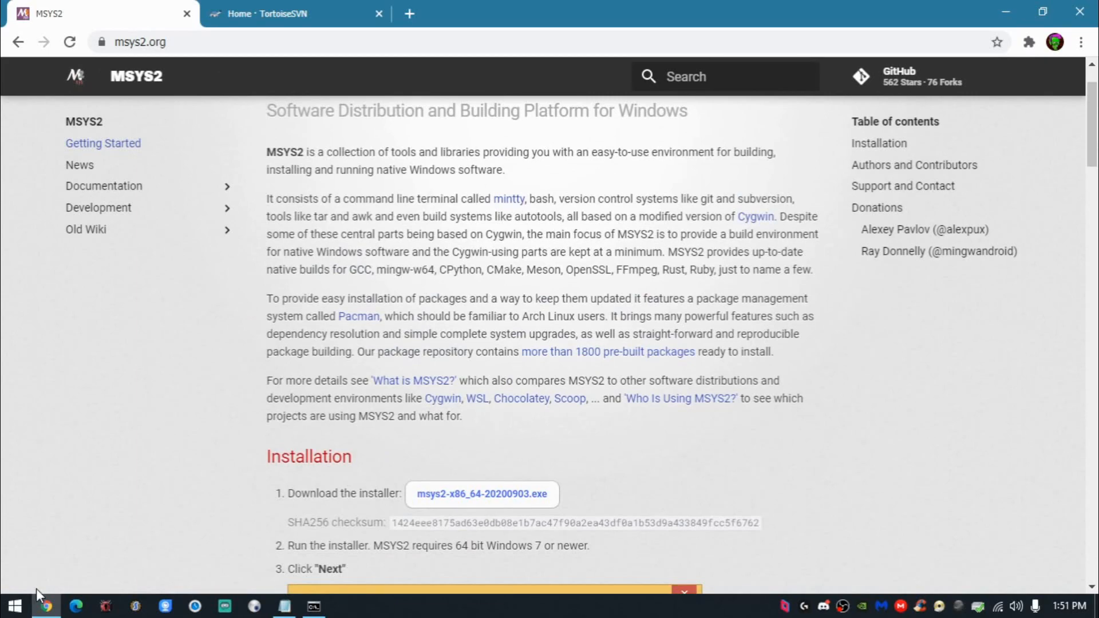
- Run msys2-x86_64-20200903.exe from the Downloads folder as far as the installation folder choice, and cancel the setup
left_click(46, 607)
left_click(14, 606)
left_click(231, 315)
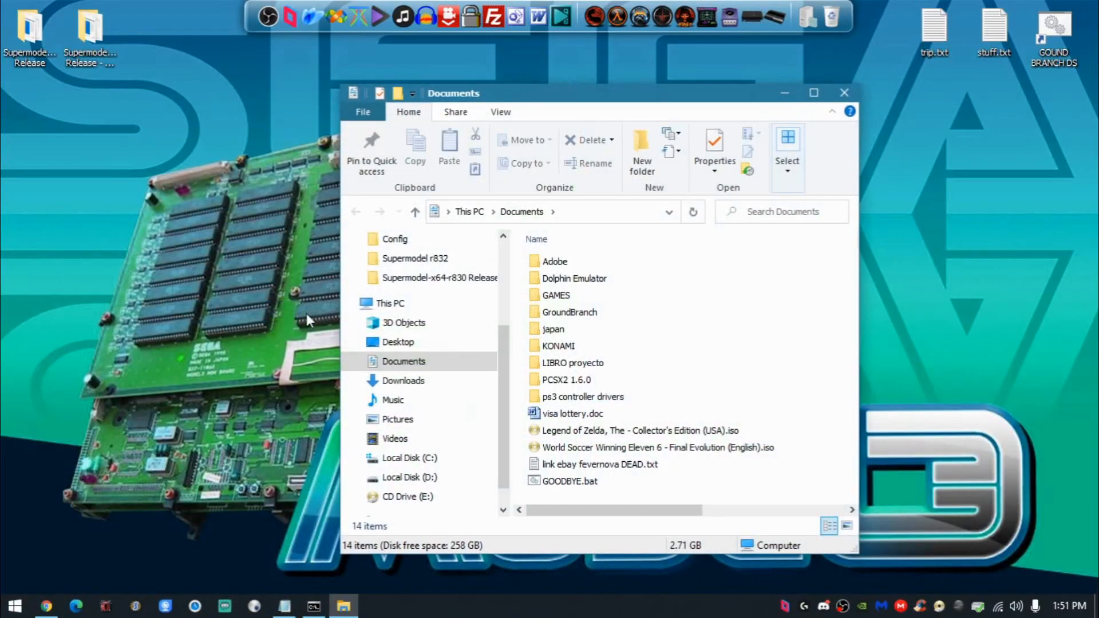
left_click(401, 380)
double_click(636, 347)
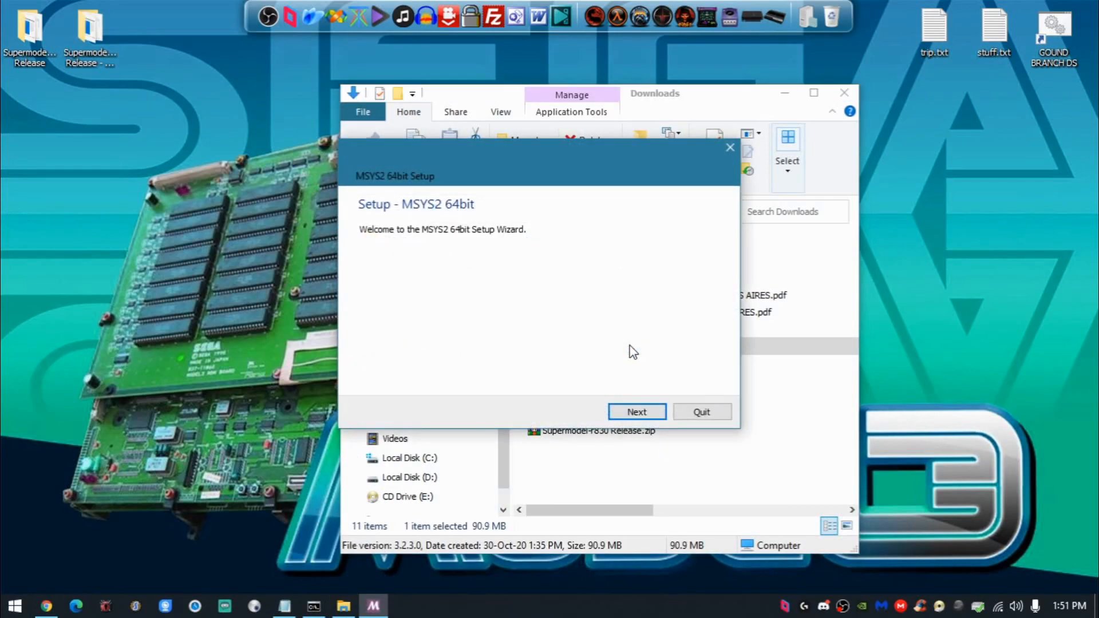
left_click(634, 412)
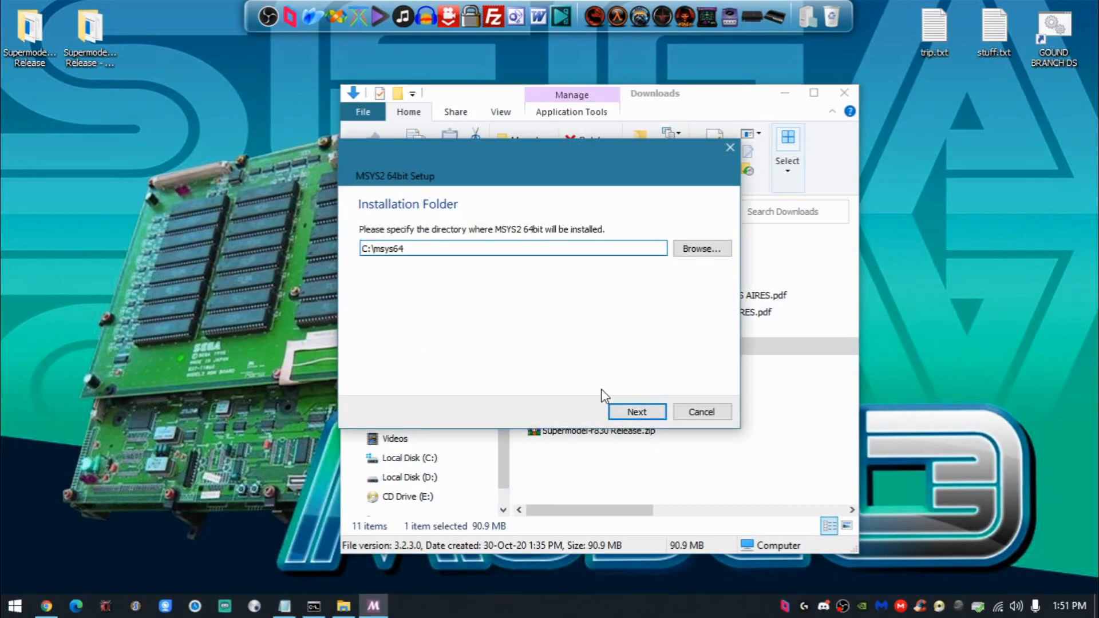
left_click_drag(405, 248, 264, 247)
left_click(701, 414)
left_click(536, 287)
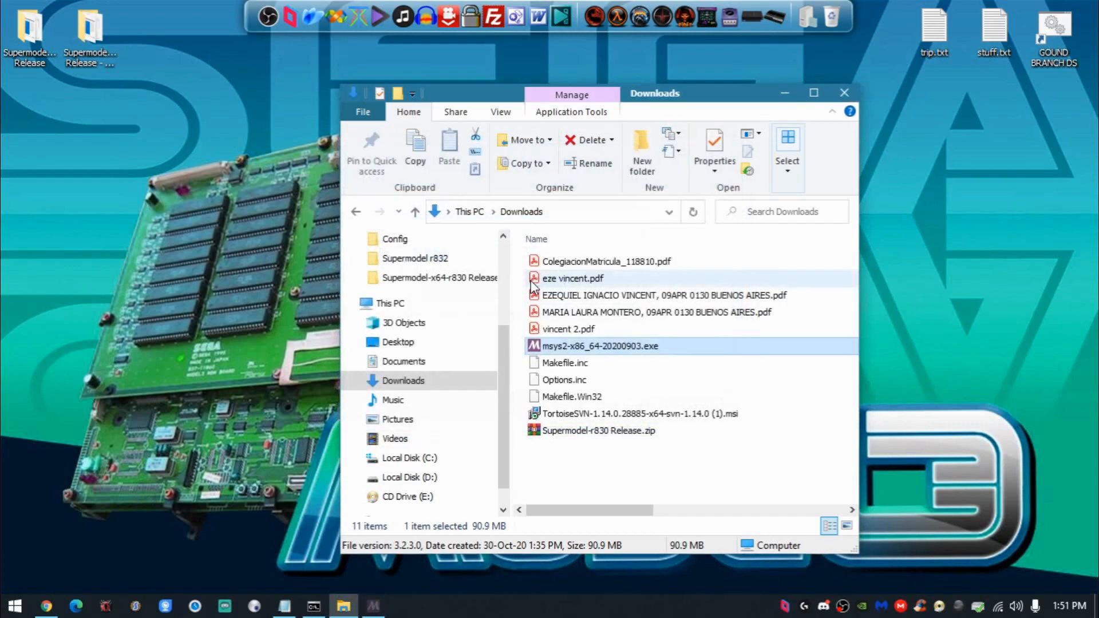
- Delete the msys2-x86_64-20200903.exe installer from the Downloads folder and minimize File Explorer
key("Delete")
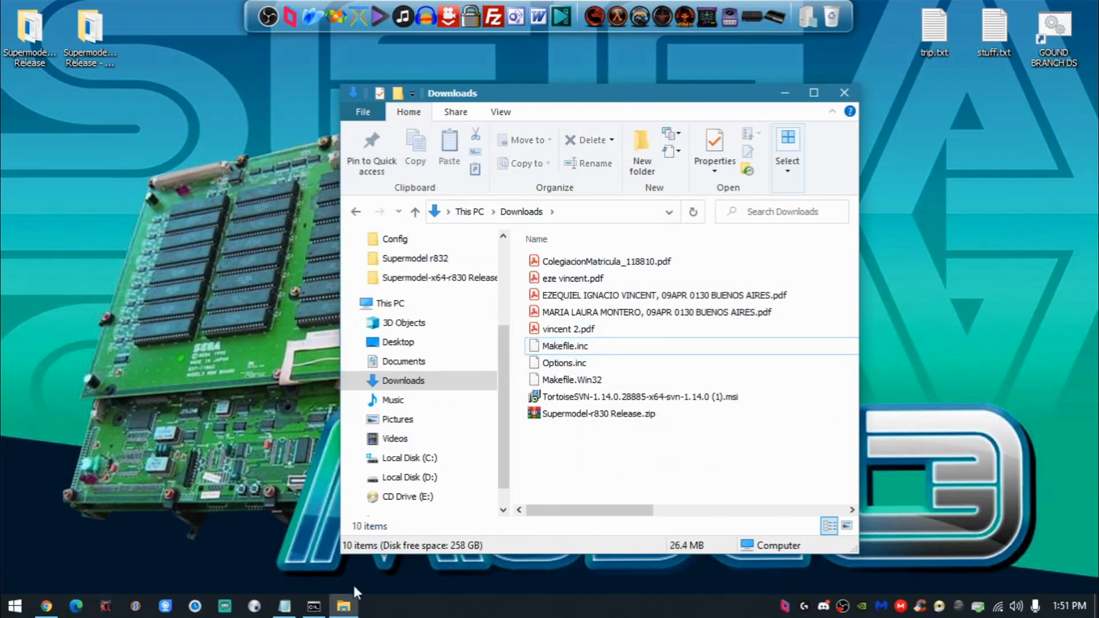
left_click(343, 606)
- In Chrome, start the TortoiseSVN 1.14.0 64-bit download from tortoisesvn.net, discard it and close the browser
left_click(48, 606)
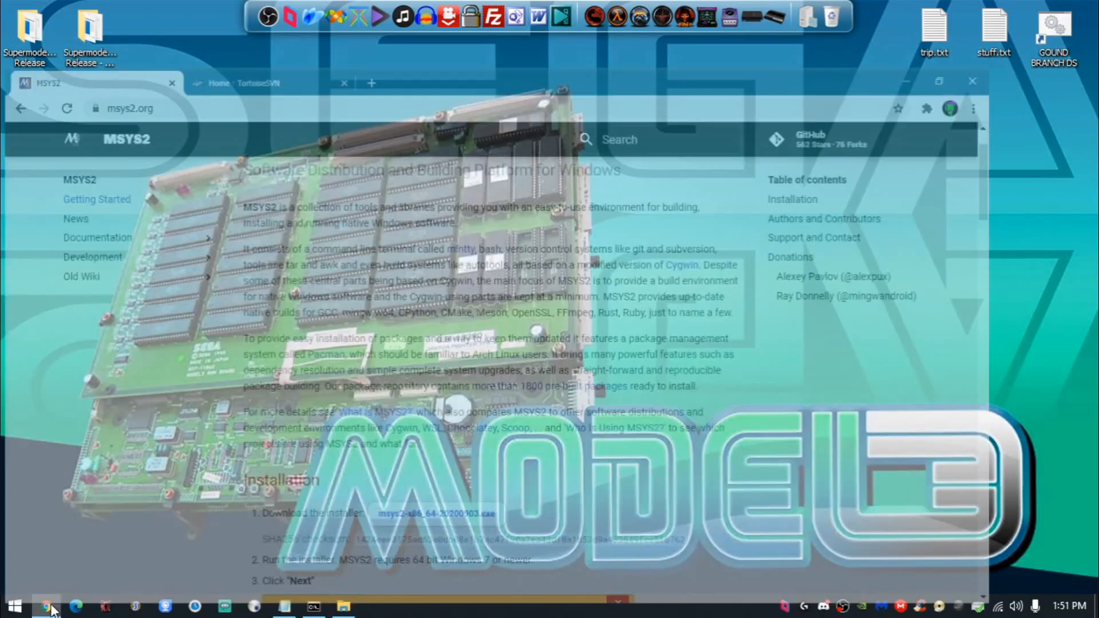
left_click(188, 14)
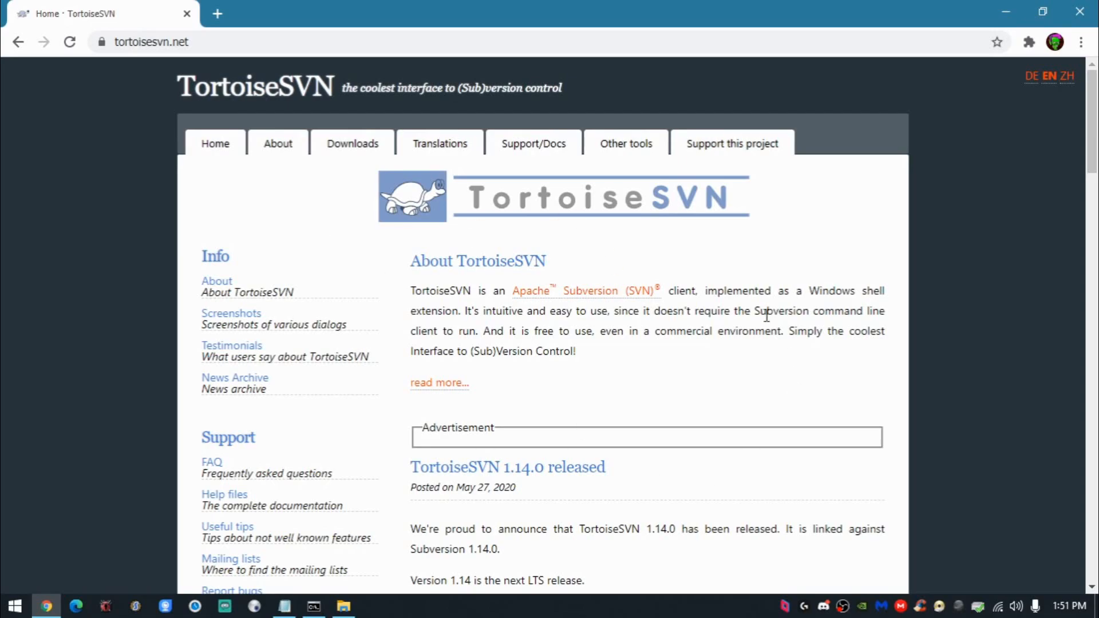
left_click(369, 149)
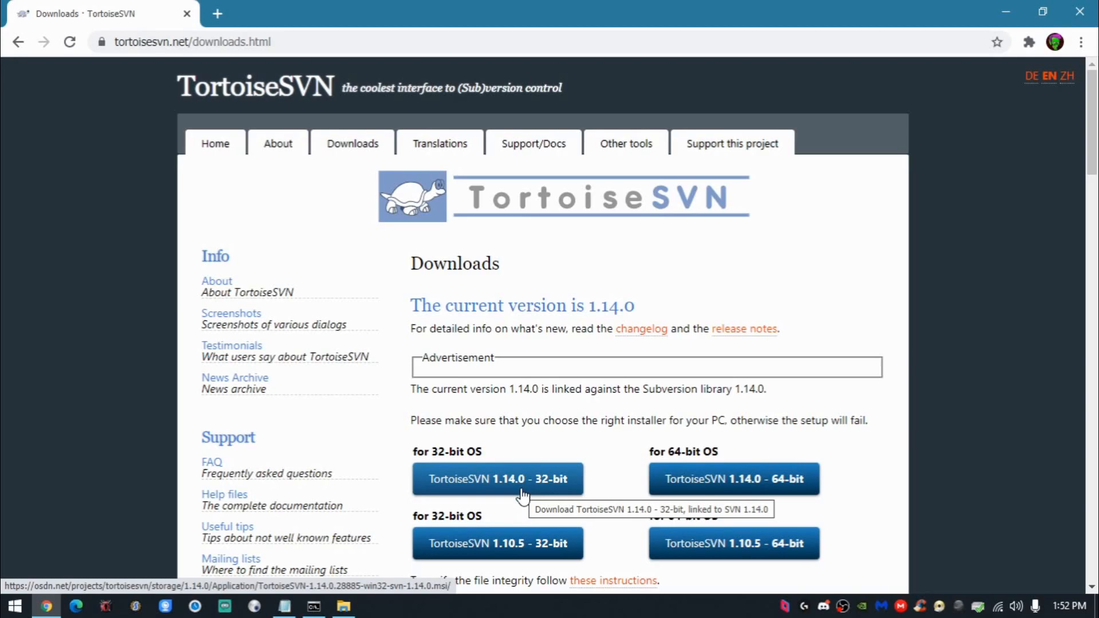
left_click(733, 478)
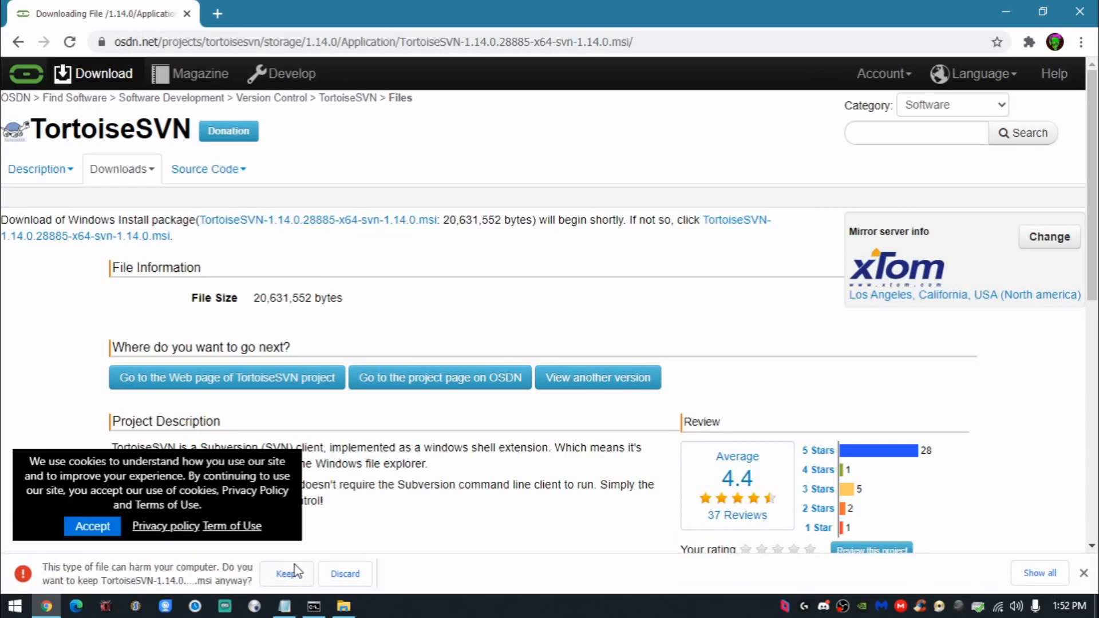
left_click(343, 574)
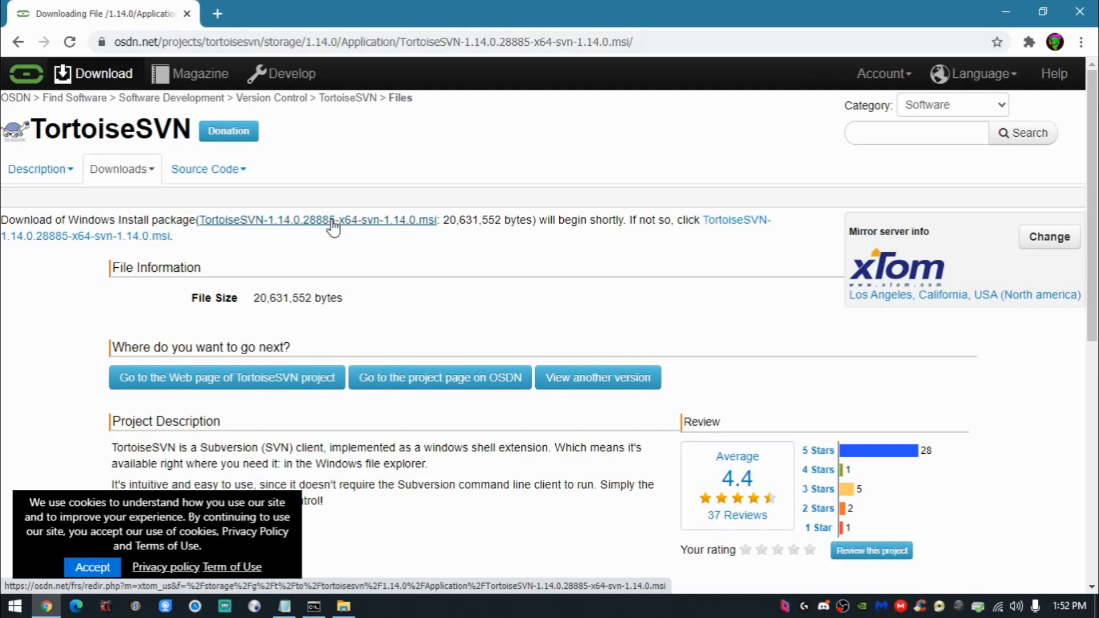
left_click(1095, 2)
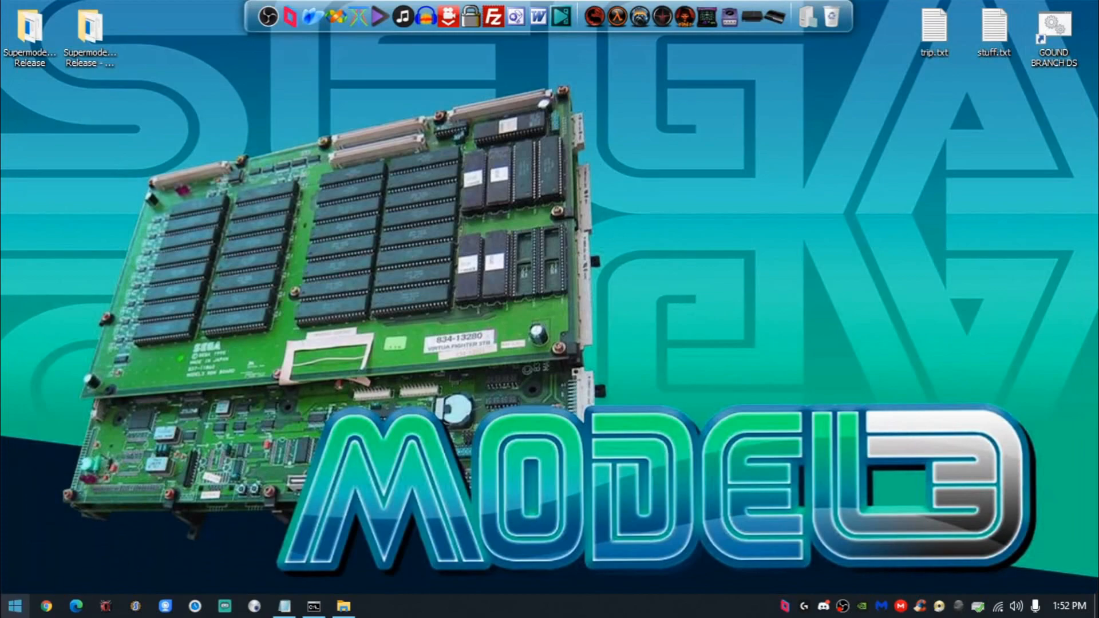
- Search the installed programs for "ms" and launch the MSYS2 terminal
left_click(15, 606)
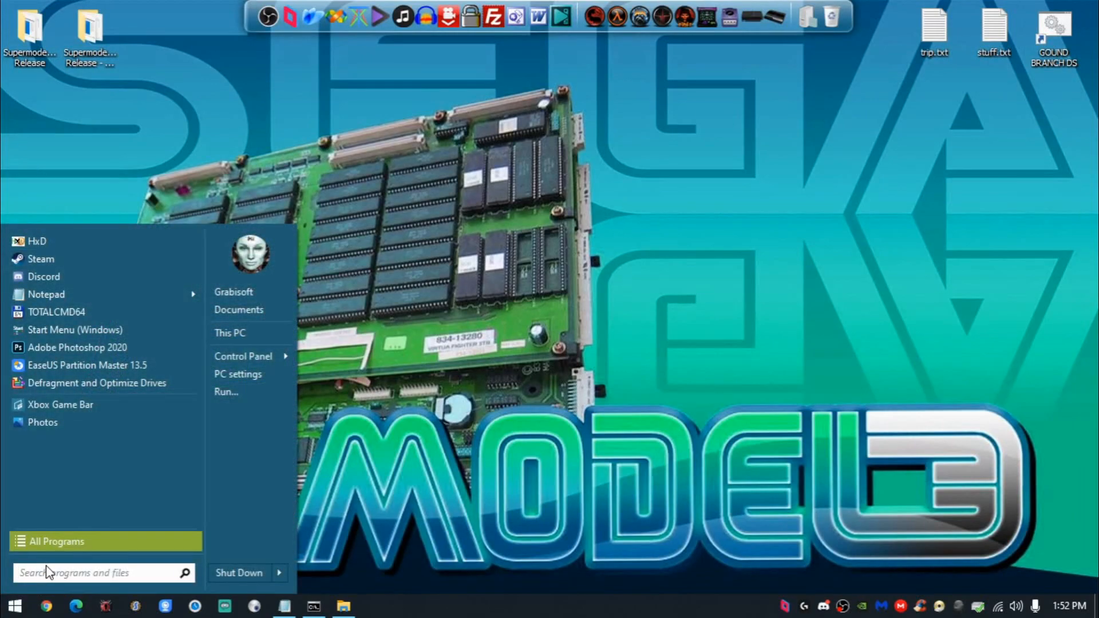
type("ms")
key("Down")
key("Return")
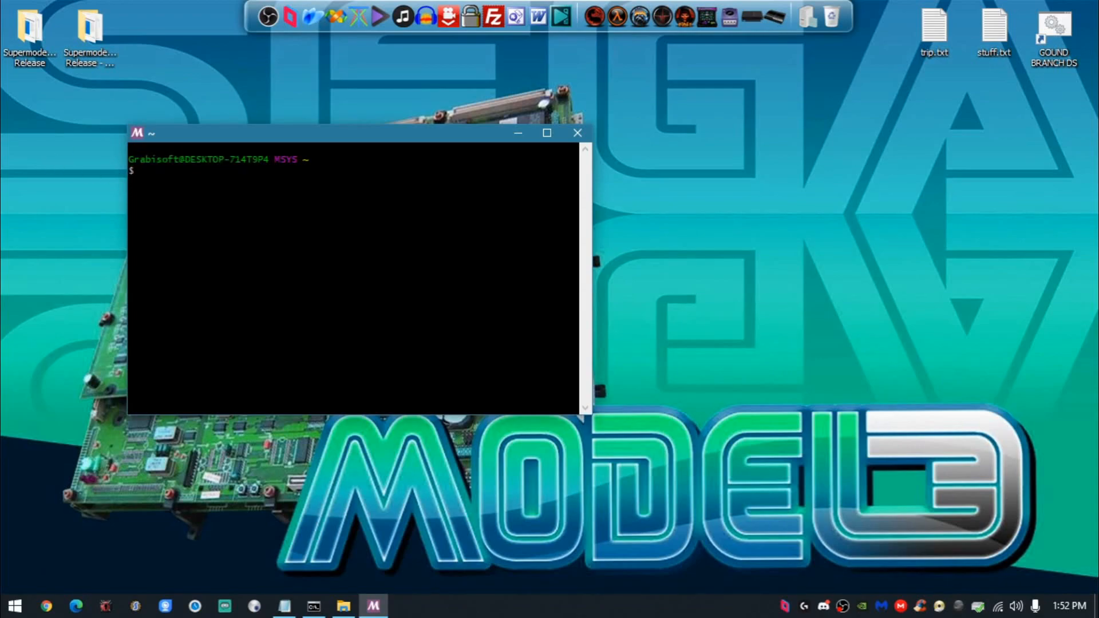
- Run "pacman -S mingw64/mingw-w64-x86_64-gcc", copied from the Notepad notes, in the MSYS2 terminal and confirm the installation with y
left_click(284, 606)
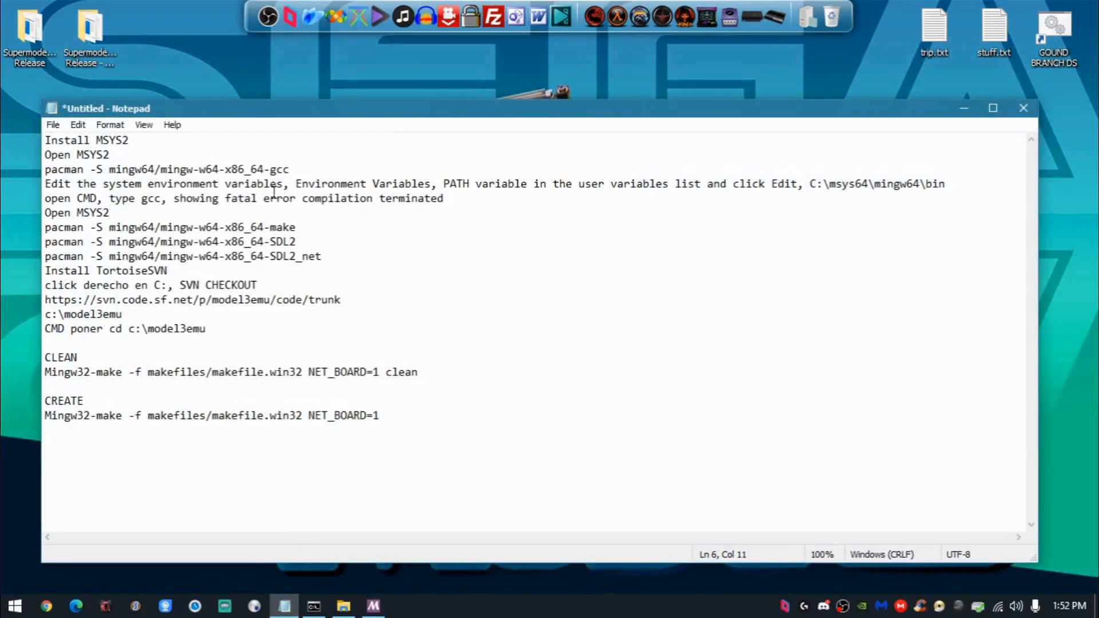
left_click_drag(301, 169, 23, 171)
key("super+c")
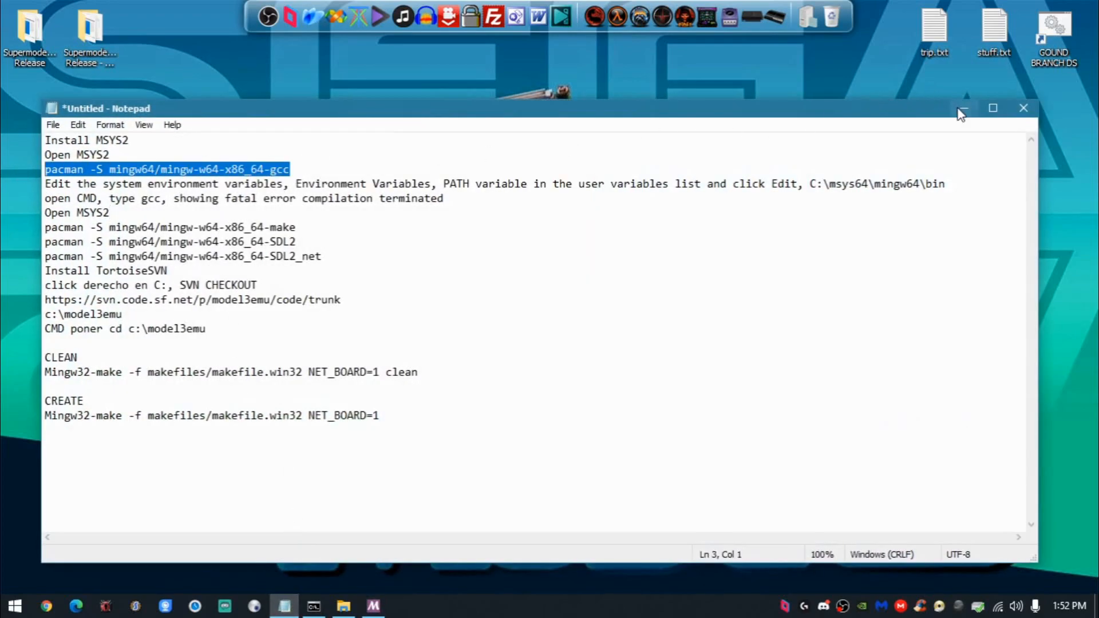
left_click(964, 108)
right_click(388, 334)
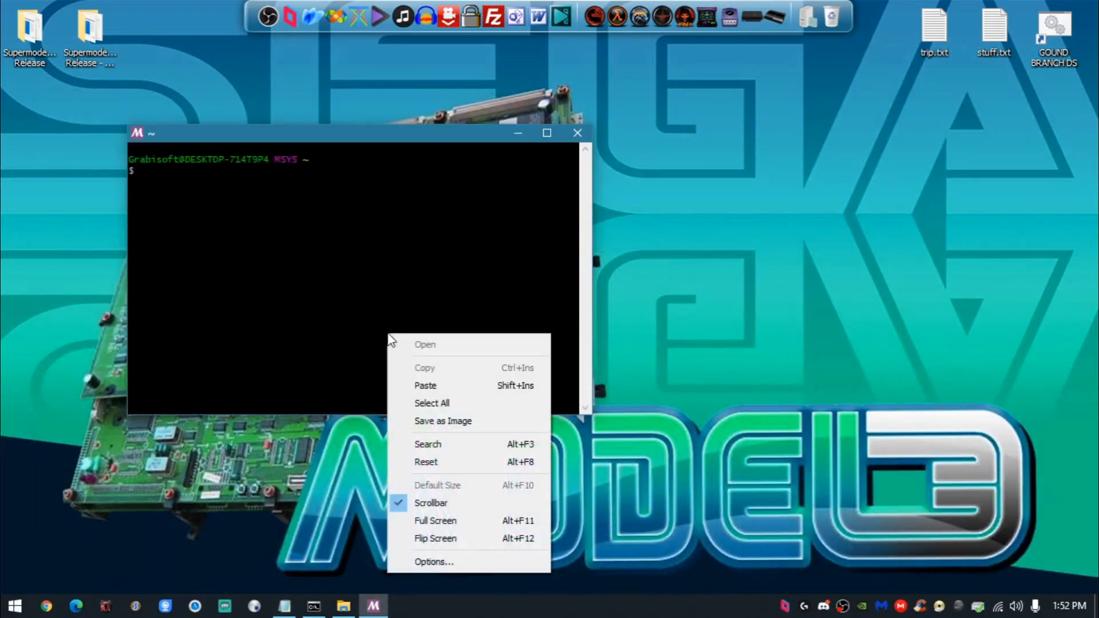
left_click(417, 385)
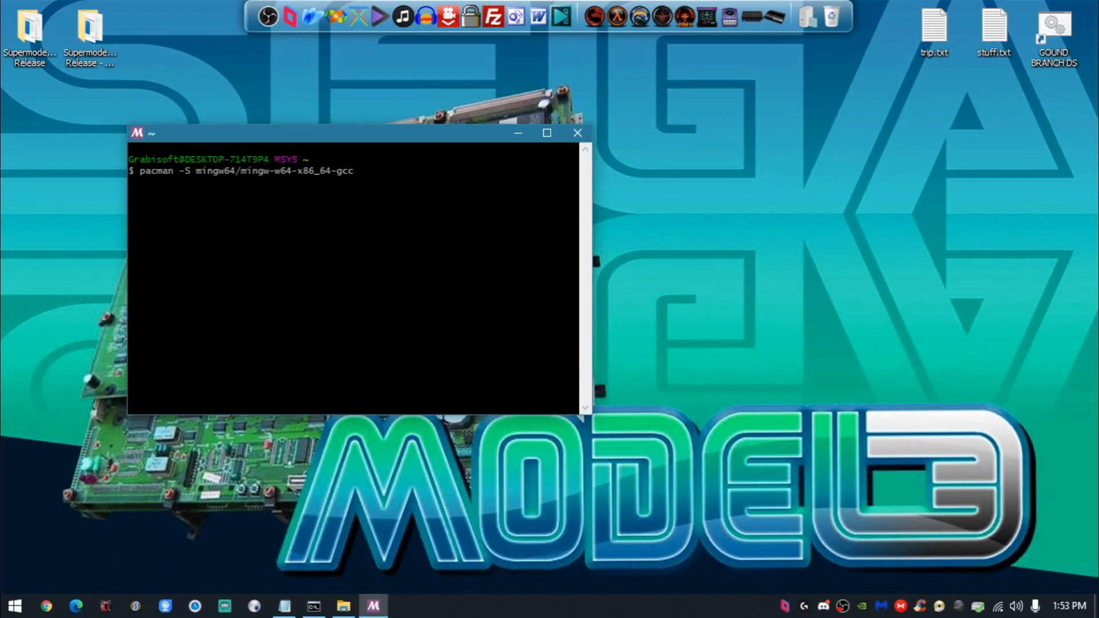
key("Return")
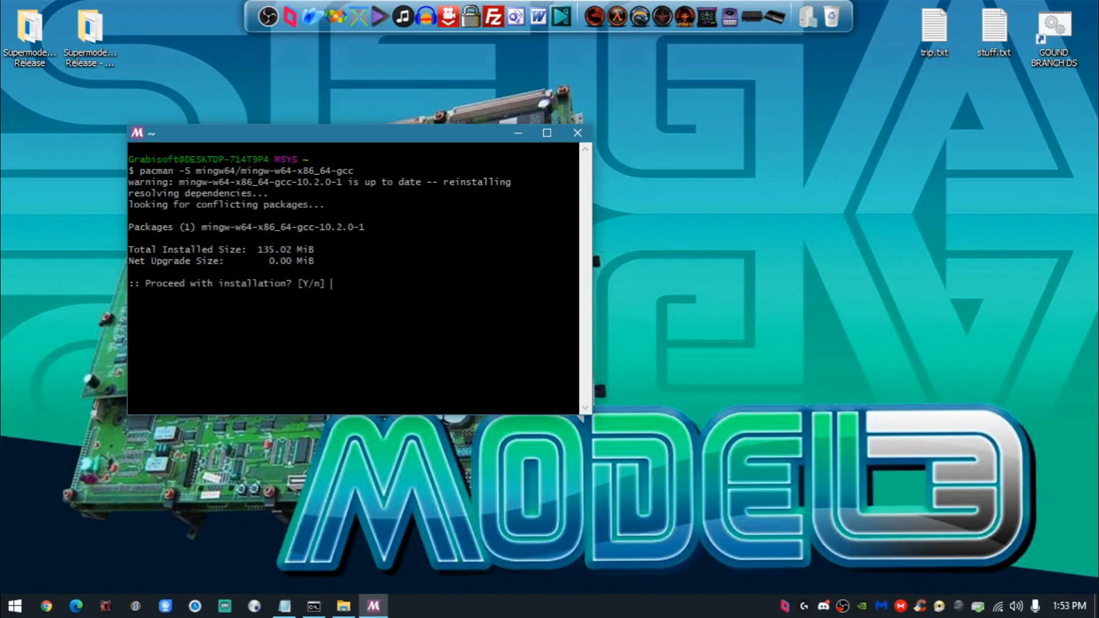
type("y")
key("Return")
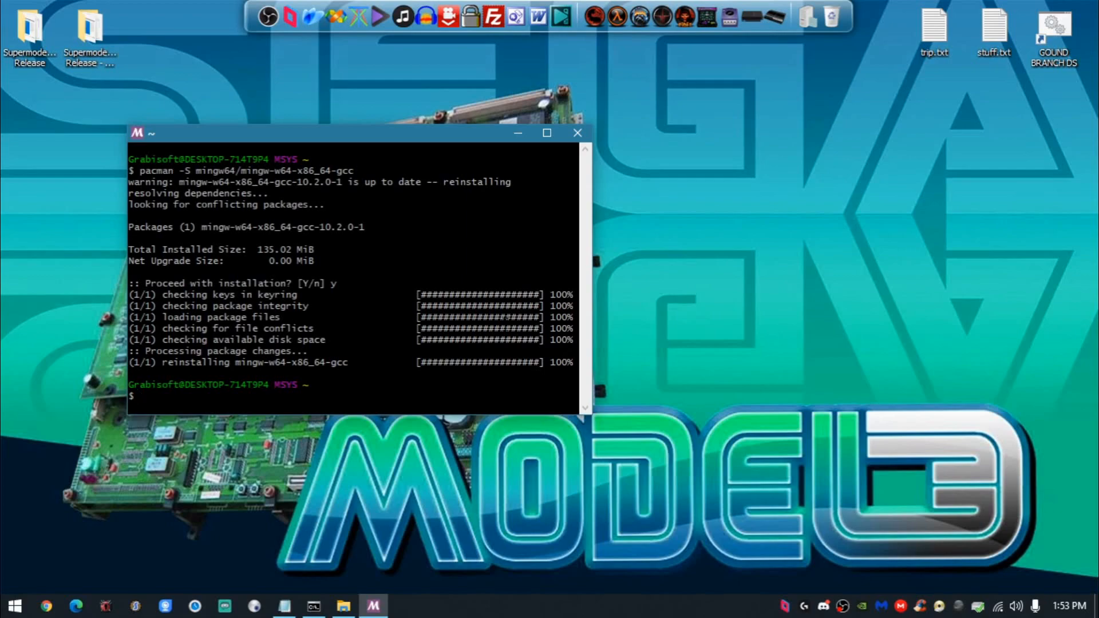
left_click_drag(349, 138, 798, 81)
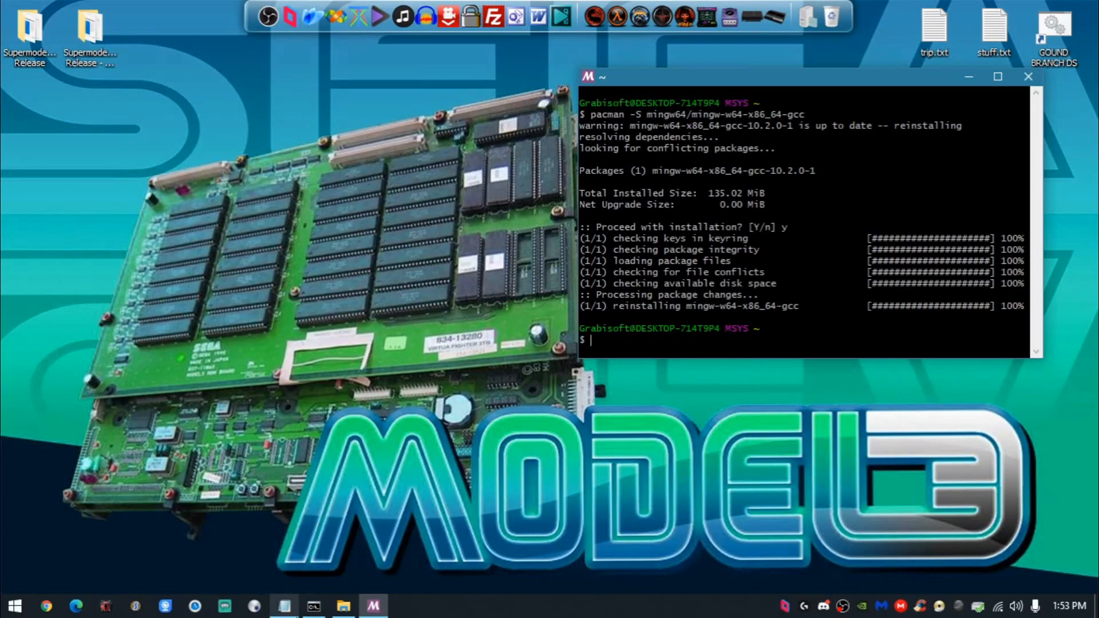
- Copy "system environment variables" from the Notepad notes and search for it in Windows Settings
mouse_move(284, 606)
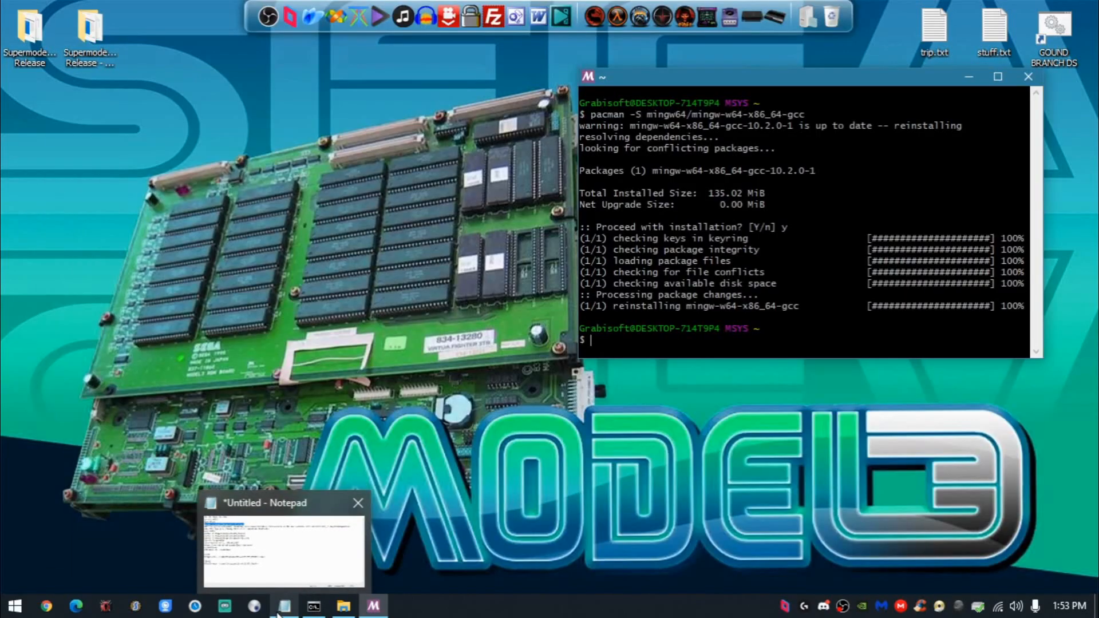
left_click(281, 607)
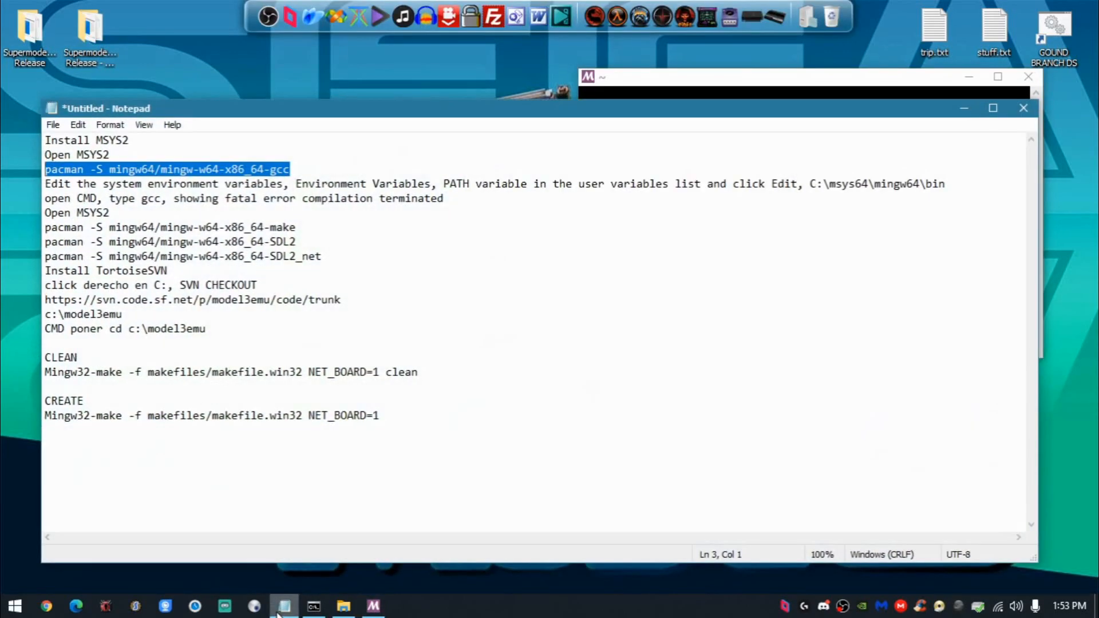
left_click_drag(103, 183, 283, 184)
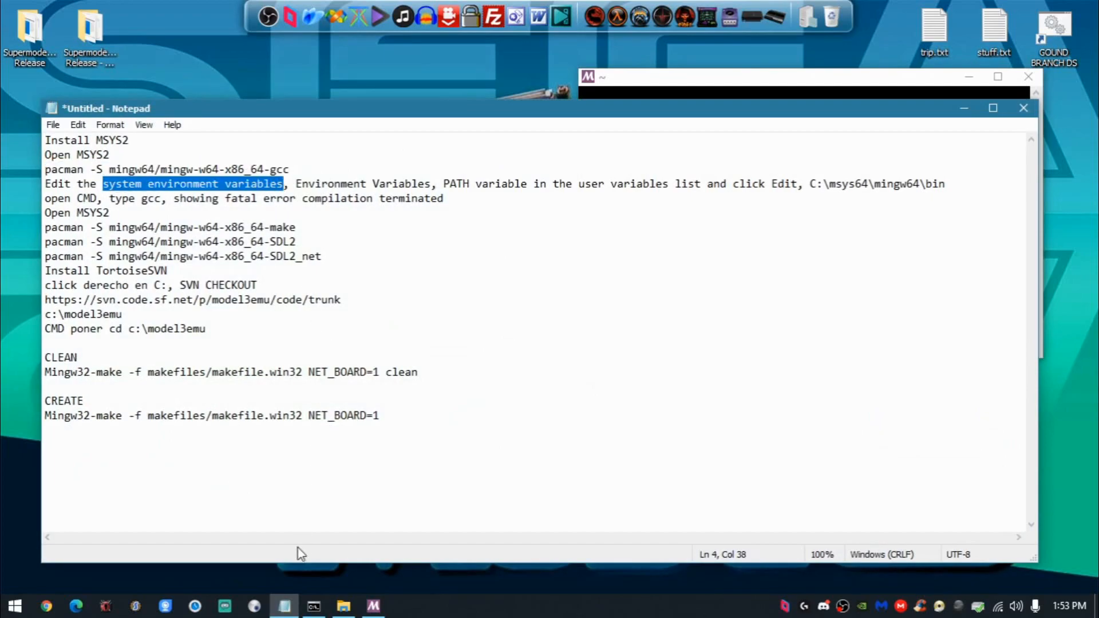
left_click(285, 606)
left_click(15, 606)
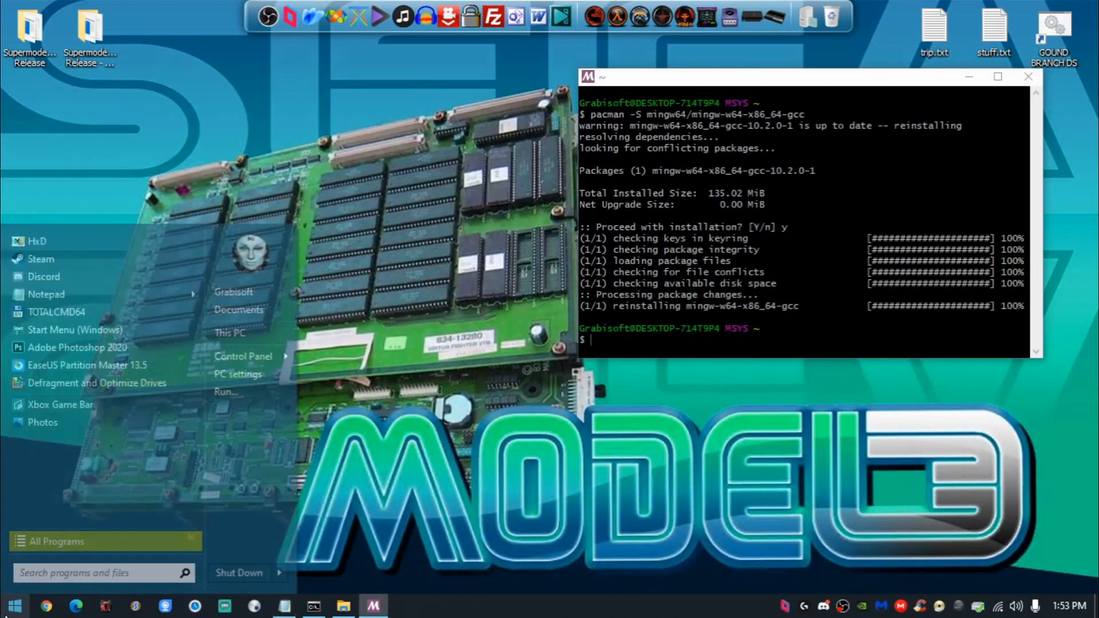
left_click(240, 372)
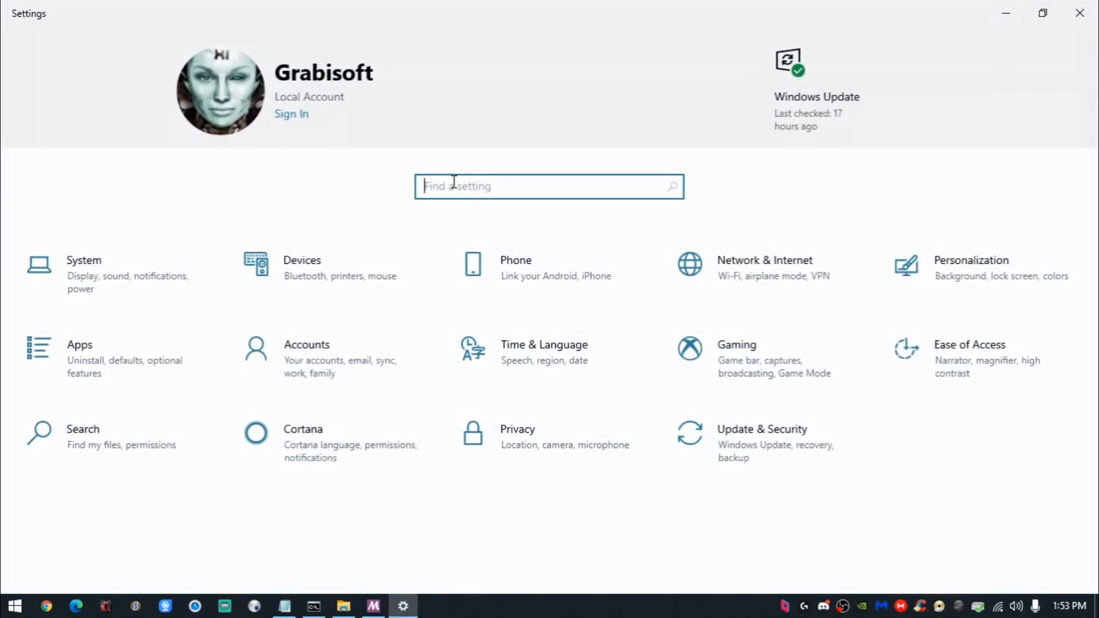
type("system environment variables")
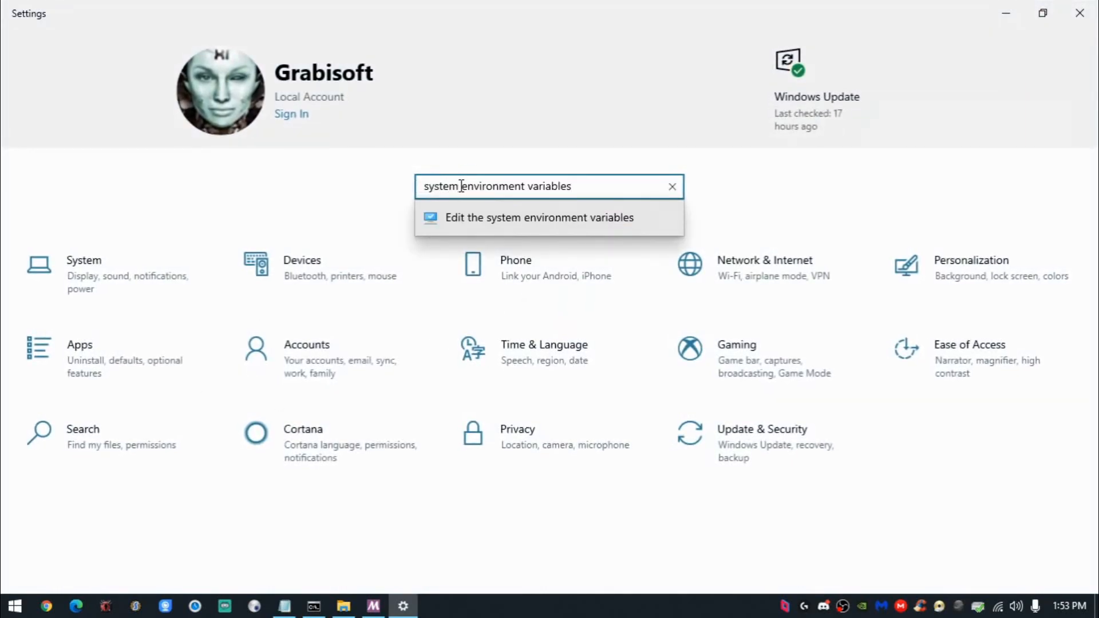
- Open the system environment variables setting, close Windows Settings, and bring up the Environment Variables dialog from System Properties
left_click(502, 216)
left_click(1079, 13)
left_click_drag(228, 34, 318, 84)
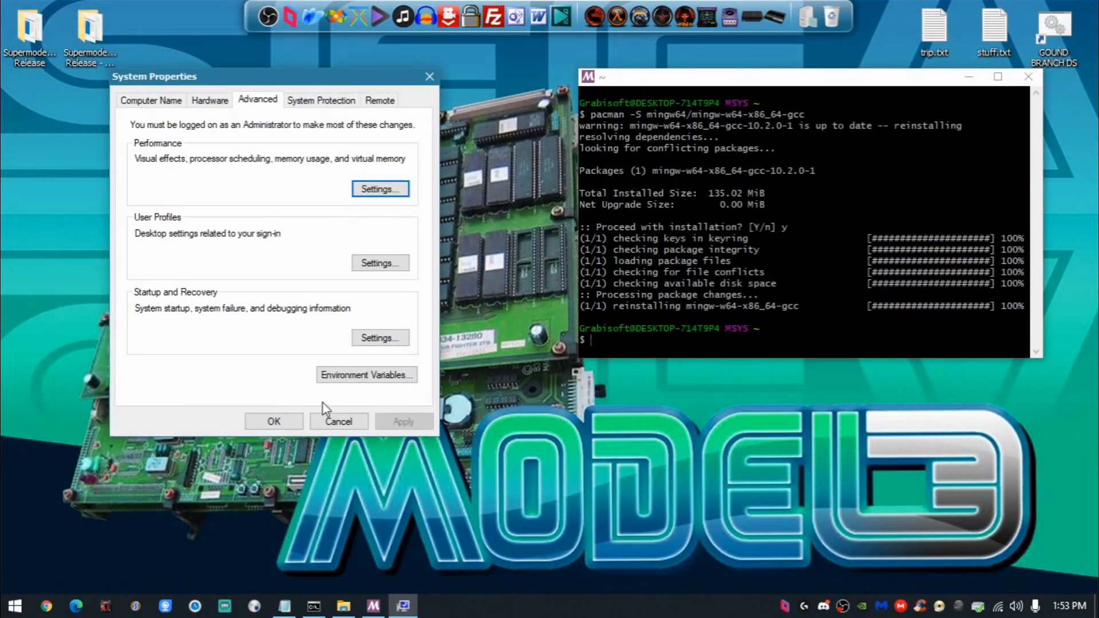
left_click(356, 378)
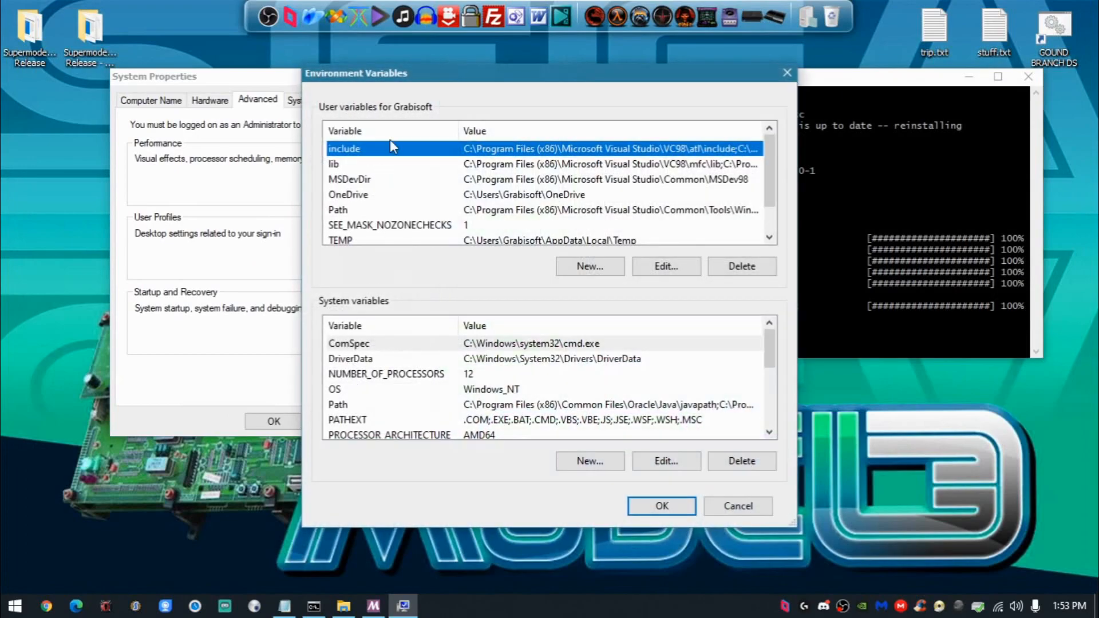
- Open the user Path variable for editing and select its C:\msys64\mingw64\bin entry
left_click_drag(411, 78, 173, 58)
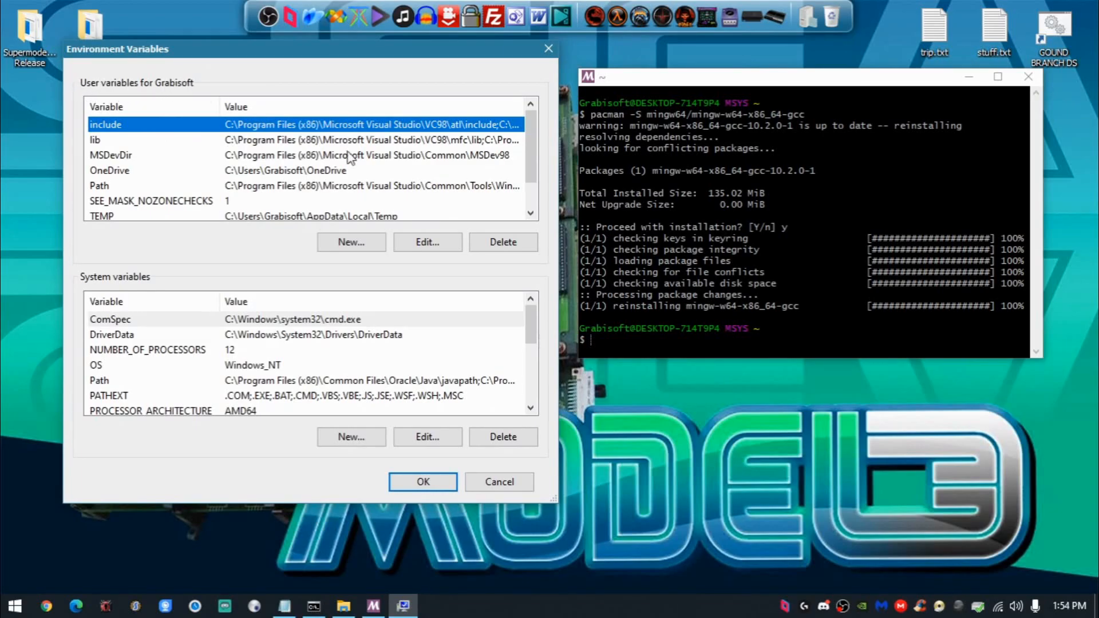
left_click(150, 186)
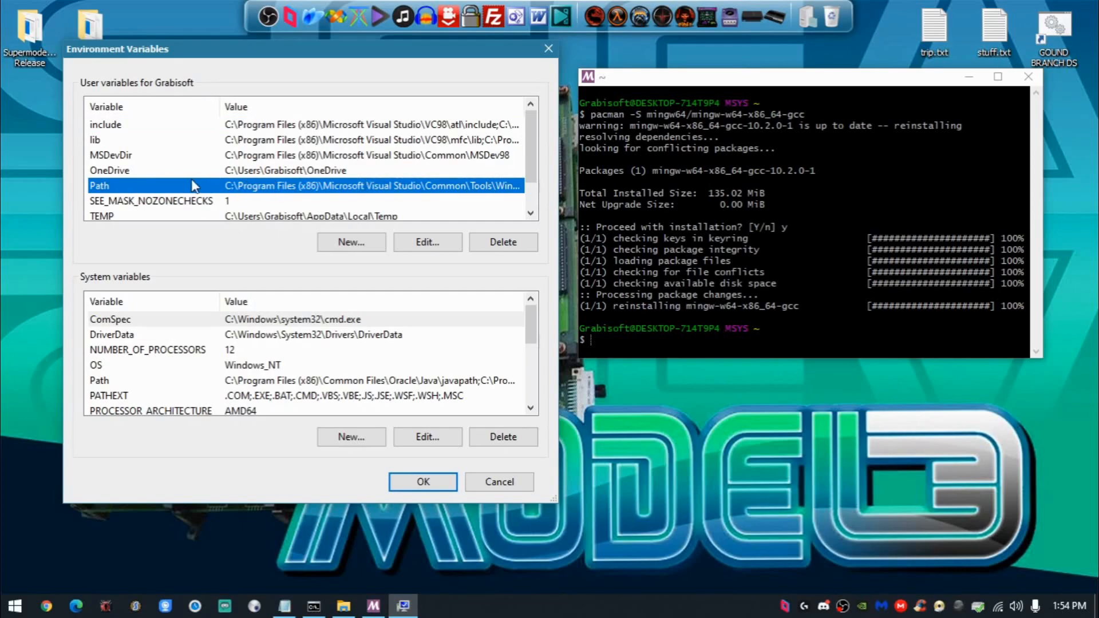
left_click(428, 241)
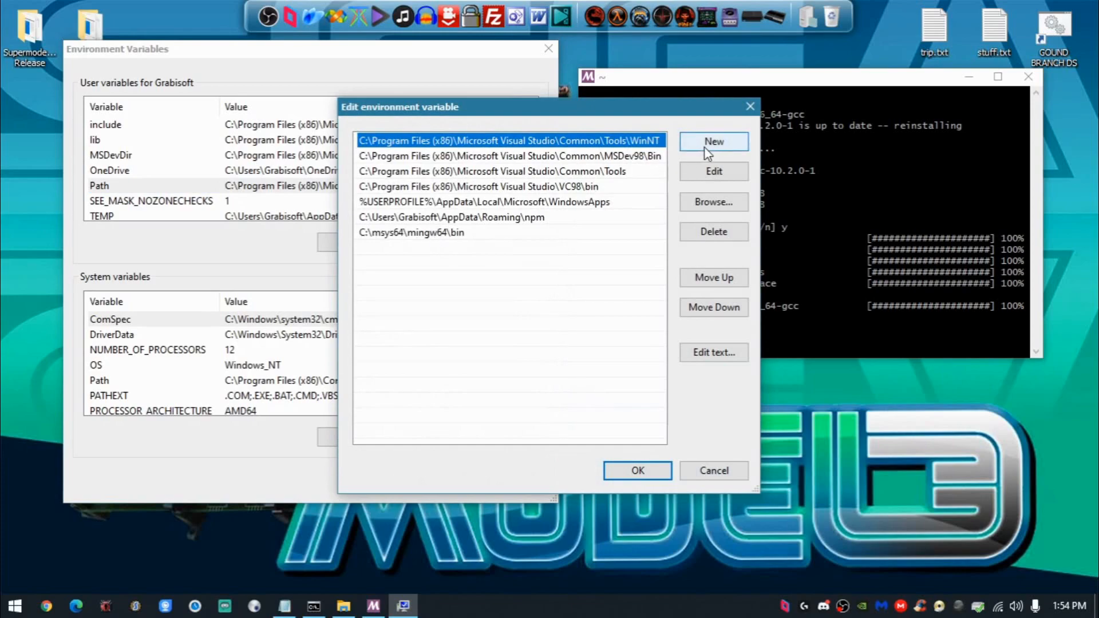
left_click(705, 147)
left_click(478, 232)
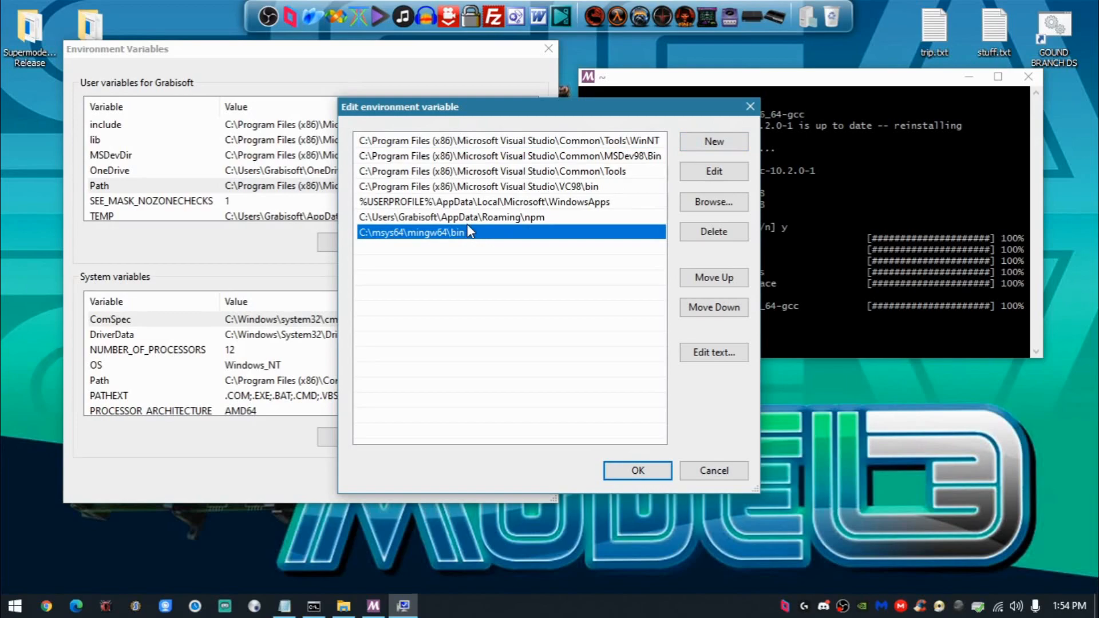
- Open the C:\msys64\mingw64\bin entry for editing, keep it as is, and accept the Path, Environment Variables and System Properties dialogs
left_click(725, 175)
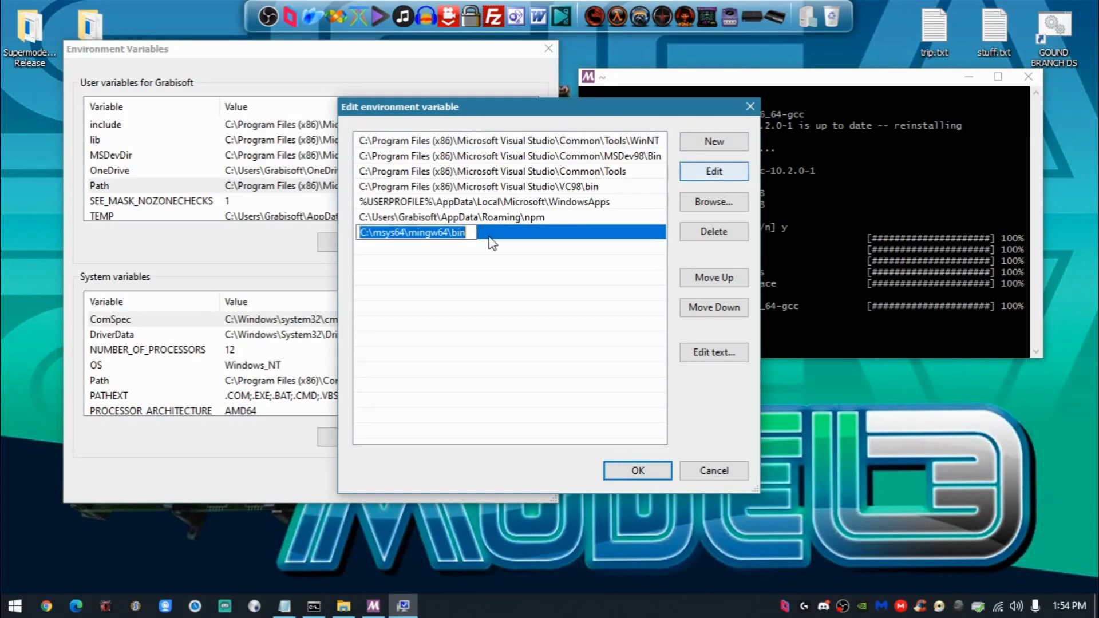
left_click(474, 232)
left_click_drag(471, 232, 342, 232)
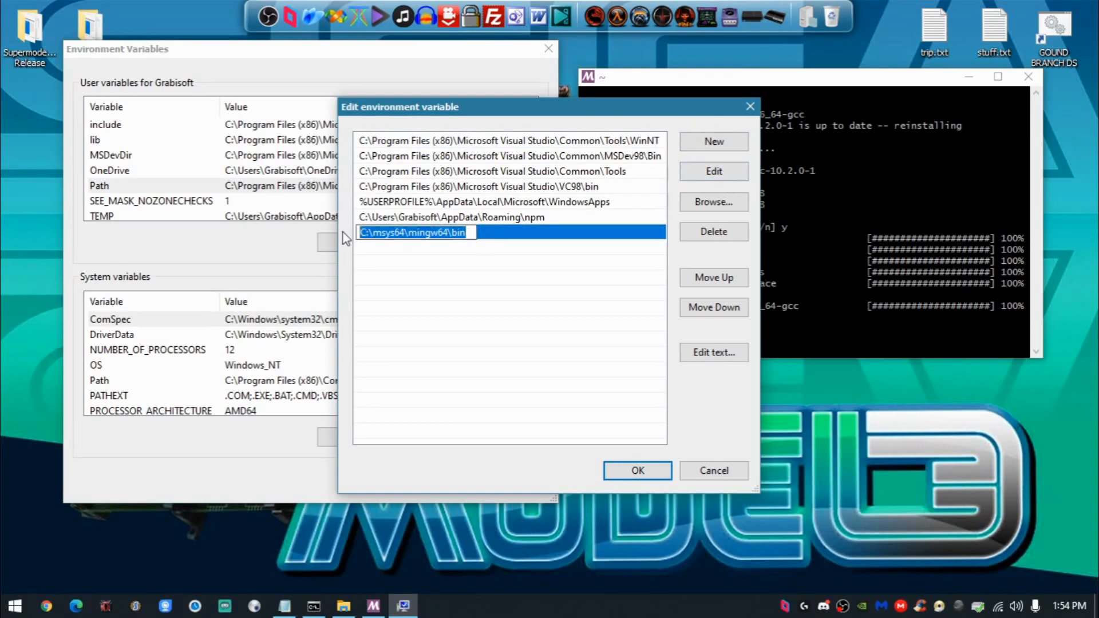
left_click(408, 235)
left_click_drag(452, 234, 318, 224)
left_click(472, 236)
left_click(620, 467)
left_click(423, 482)
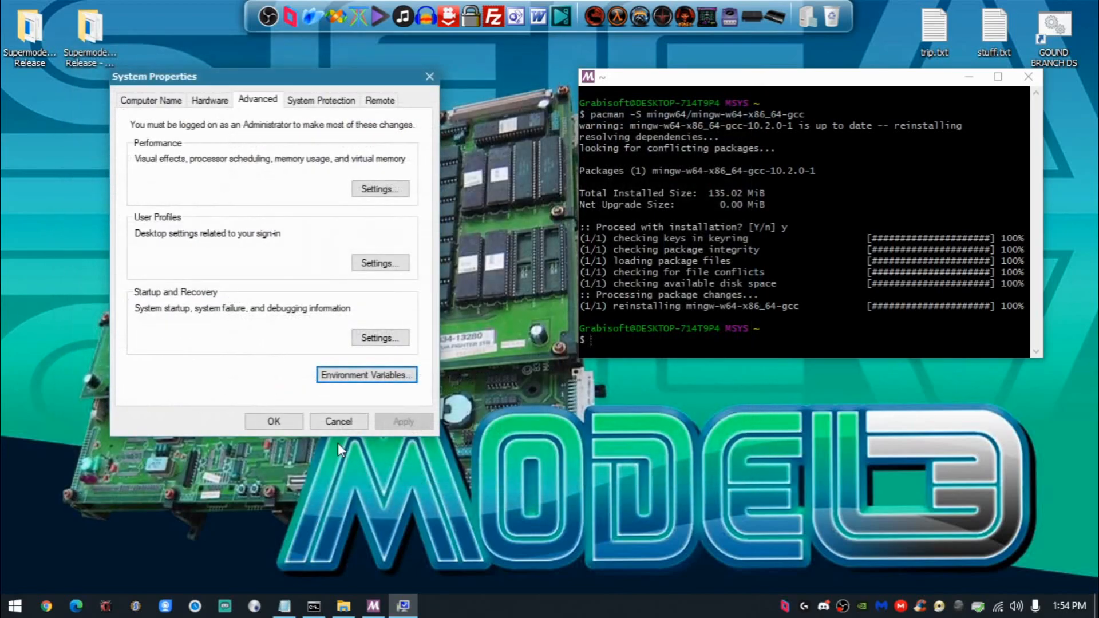
left_click(275, 421)
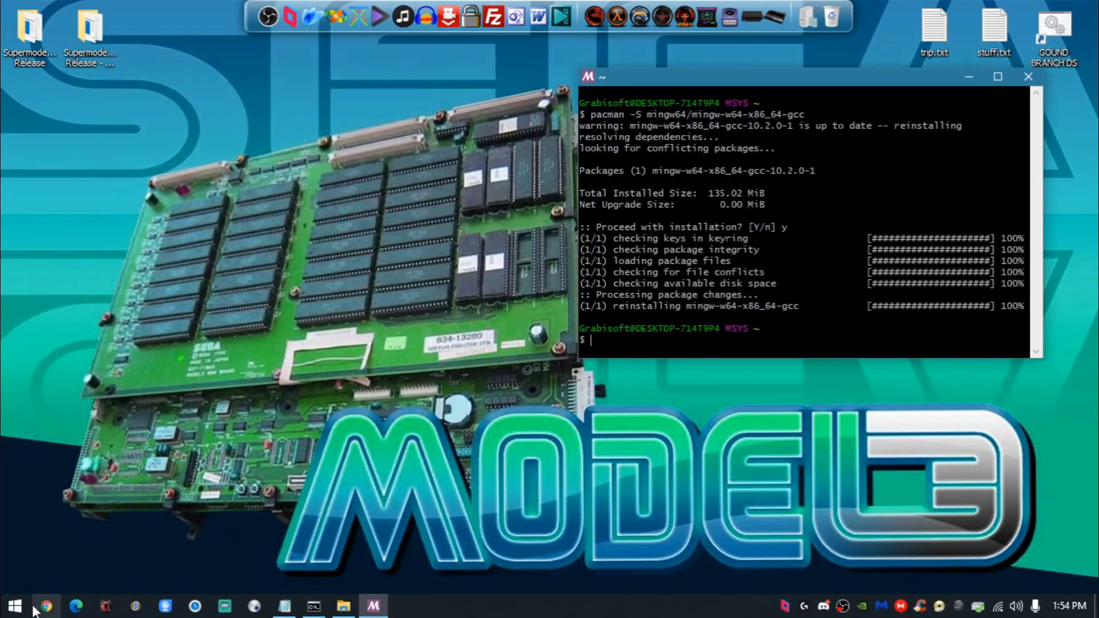
- Close the old Command Prompt window and launch a fresh one by searching the programs for "cmd"
left_click(313, 605)
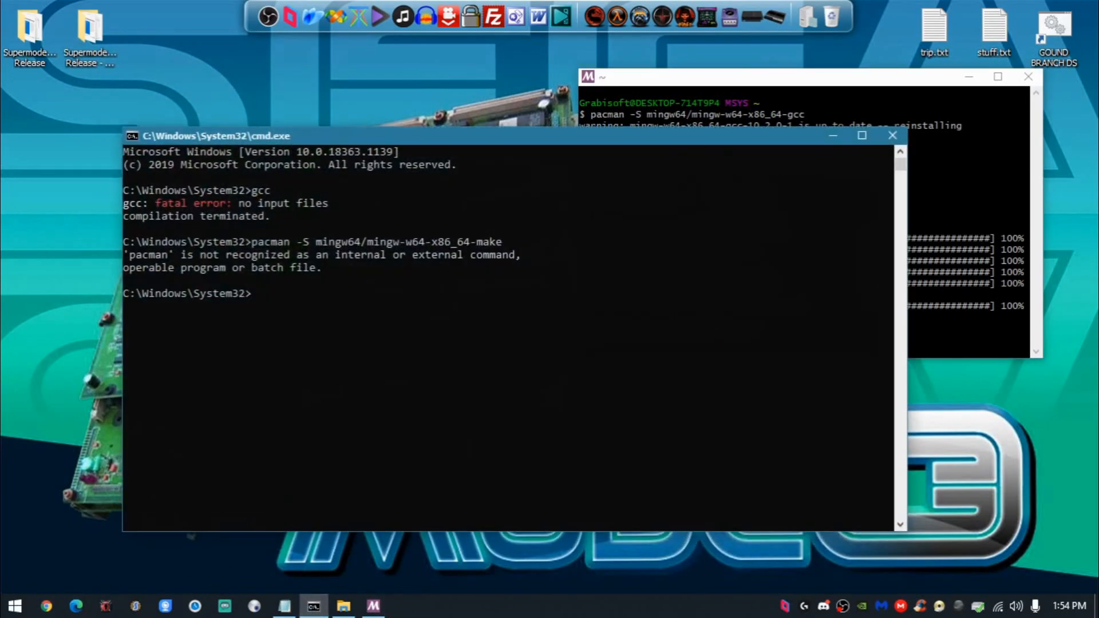
left_click(892, 136)
left_click(14, 605)
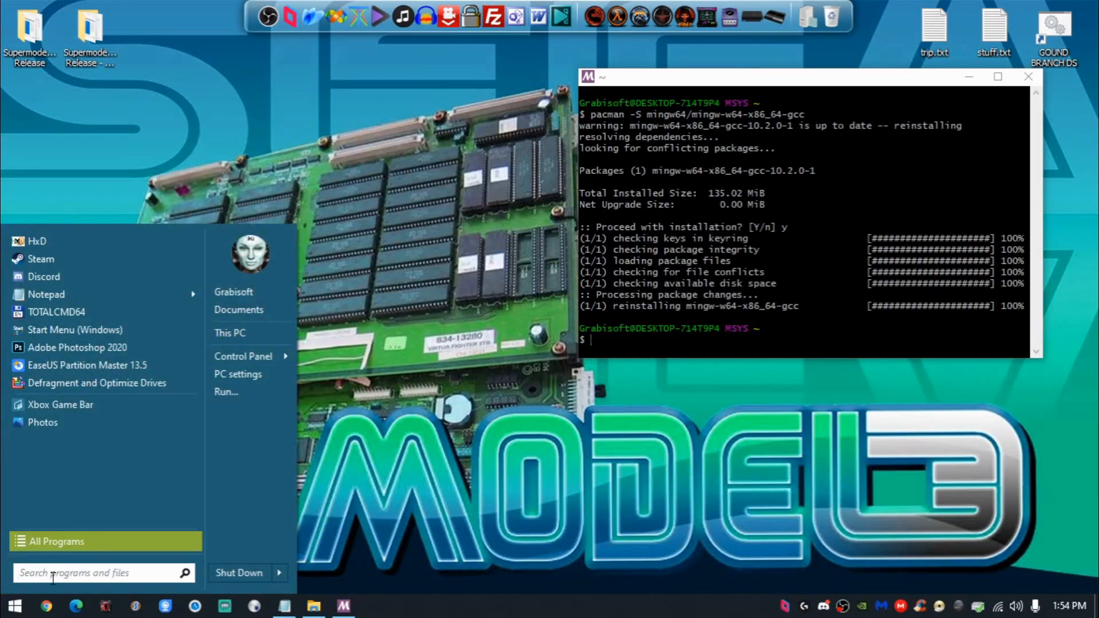
type("cmd")
key("Return")
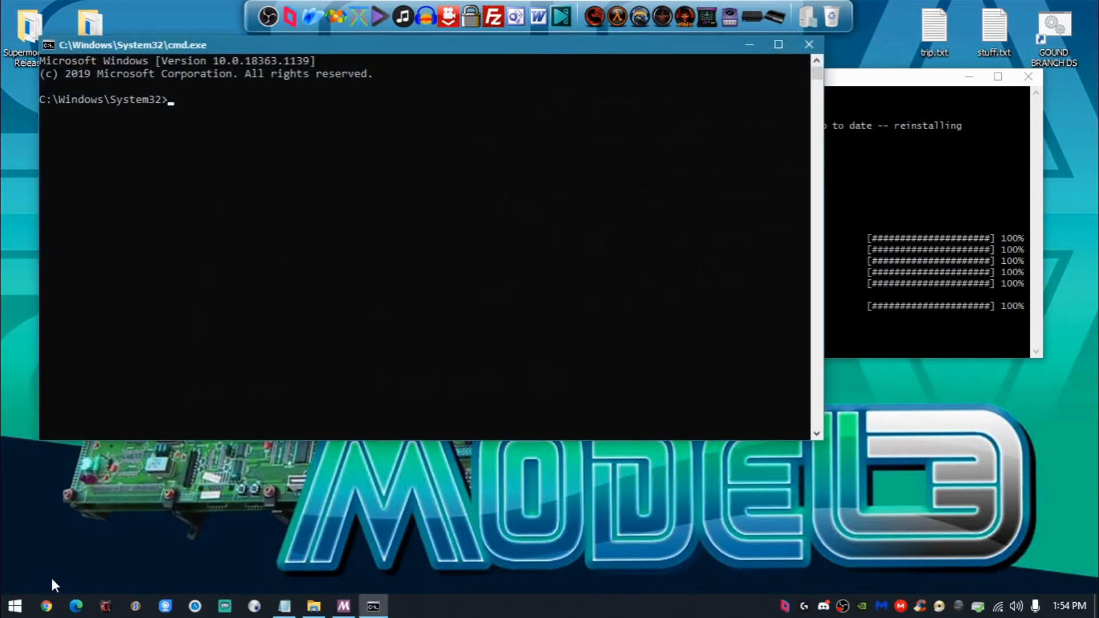
left_click_drag(235, 48, 305, 131)
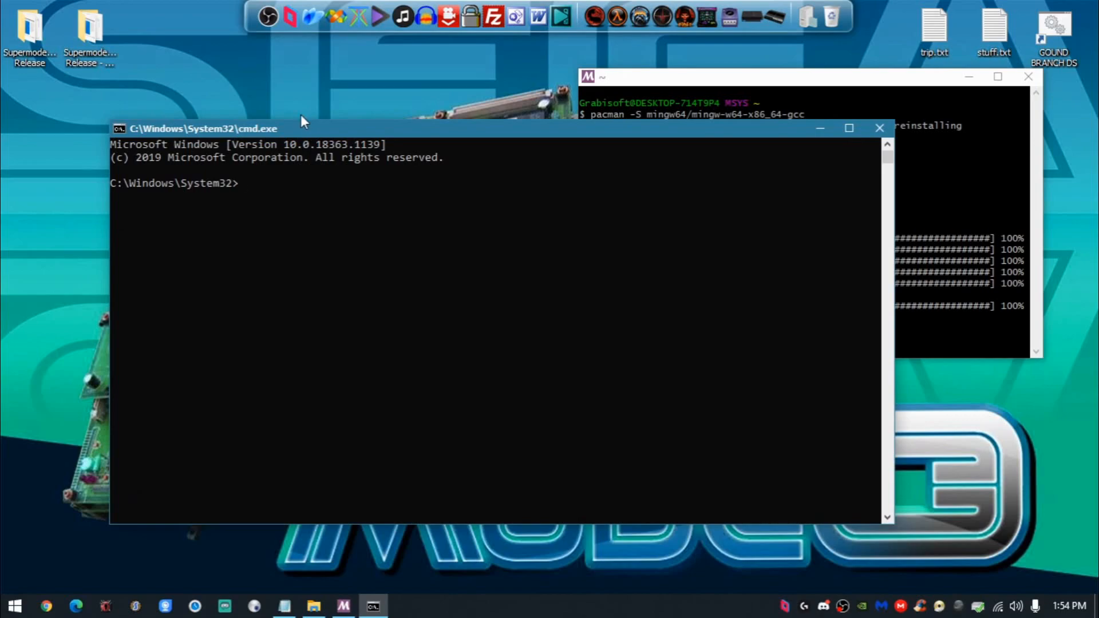
- Run "gcc", copied from the Notepad notes, in Command Prompt, highlight its output, and minimize the window
left_click(284, 606)
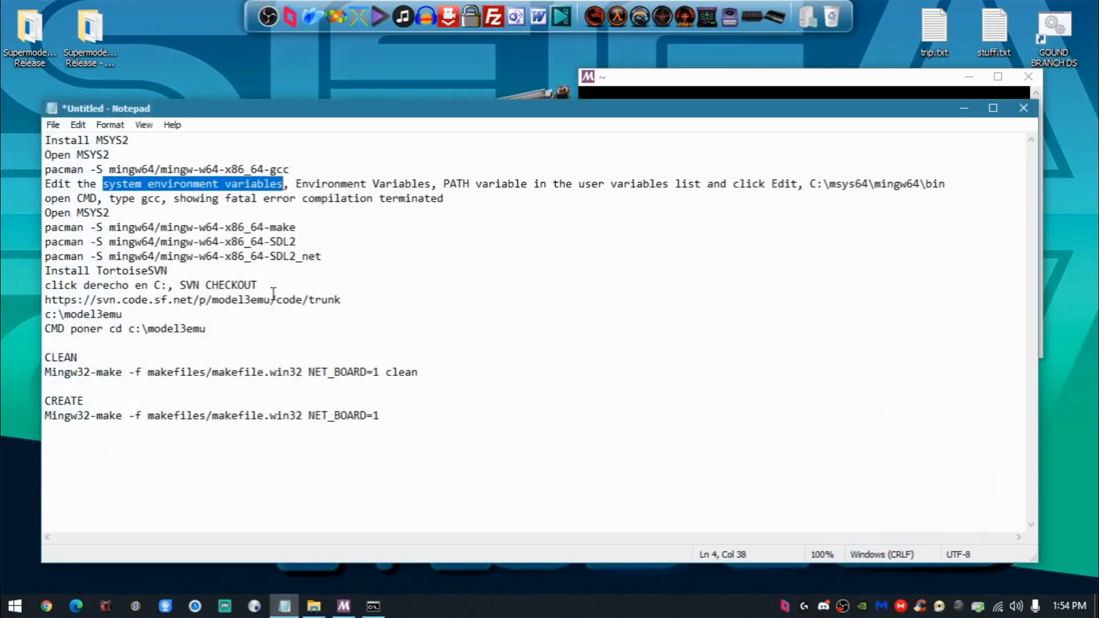
double_click(149, 198)
left_click(186, 198)
mouse_move(142, 198)
left_mouse_down()
mouse_move(172, 198)
mouse_move(162, 198)
left_mouse_up()
key("ctrl+c")
left_click(958, 109)
left_click(444, 289)
key("ctrl+v")
key("Return")
left_click_drag(283, 210, 111, 197)
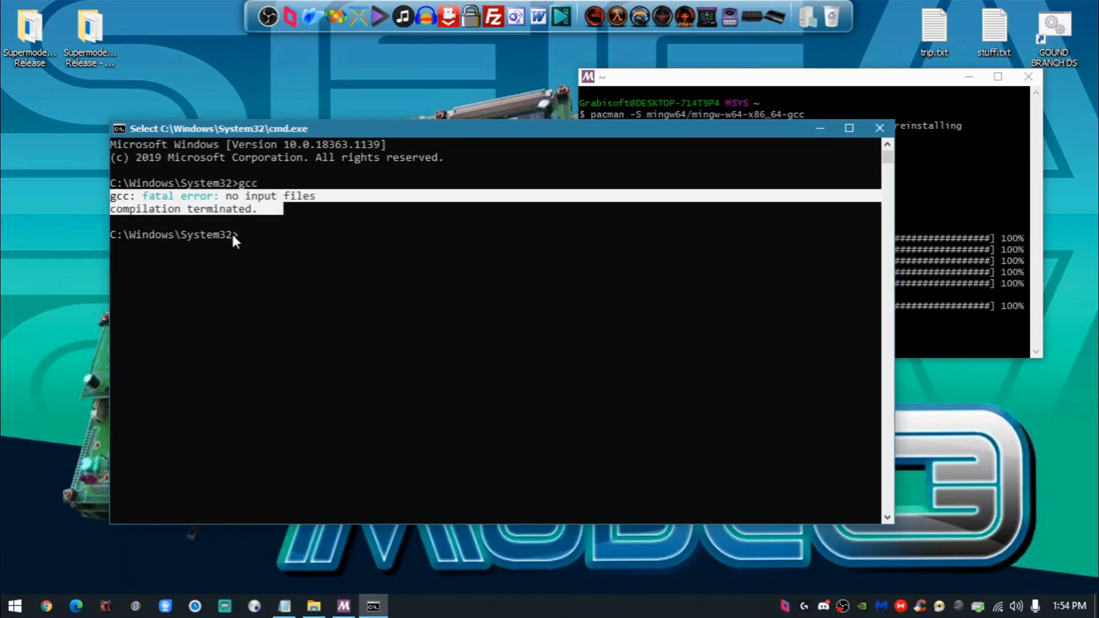
left_click(287, 223)
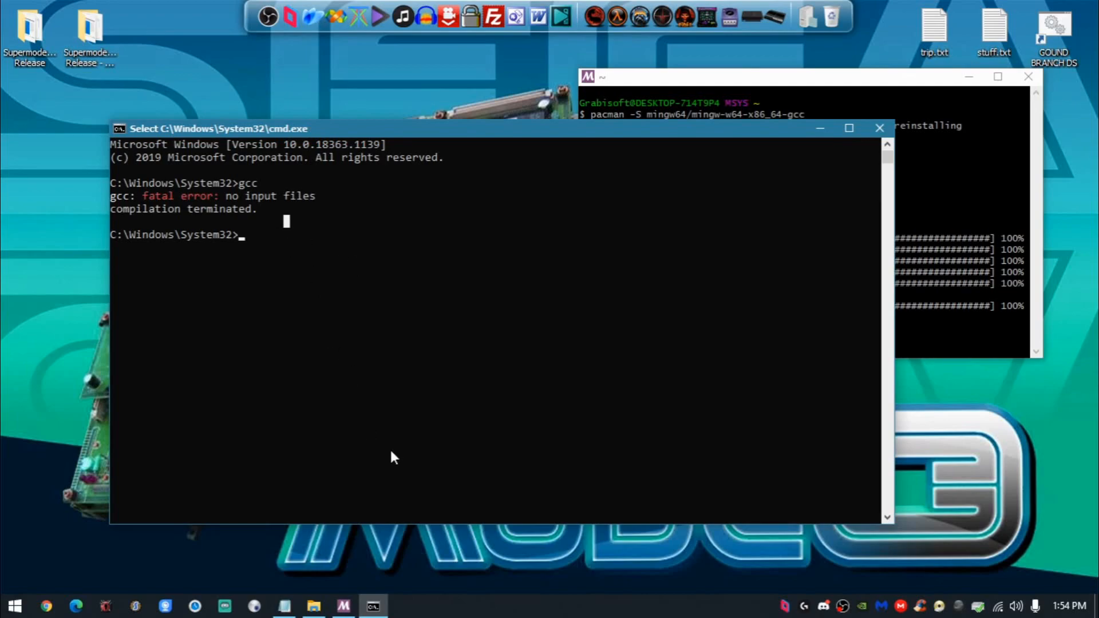
left_click_drag(522, 136, 553, 154)
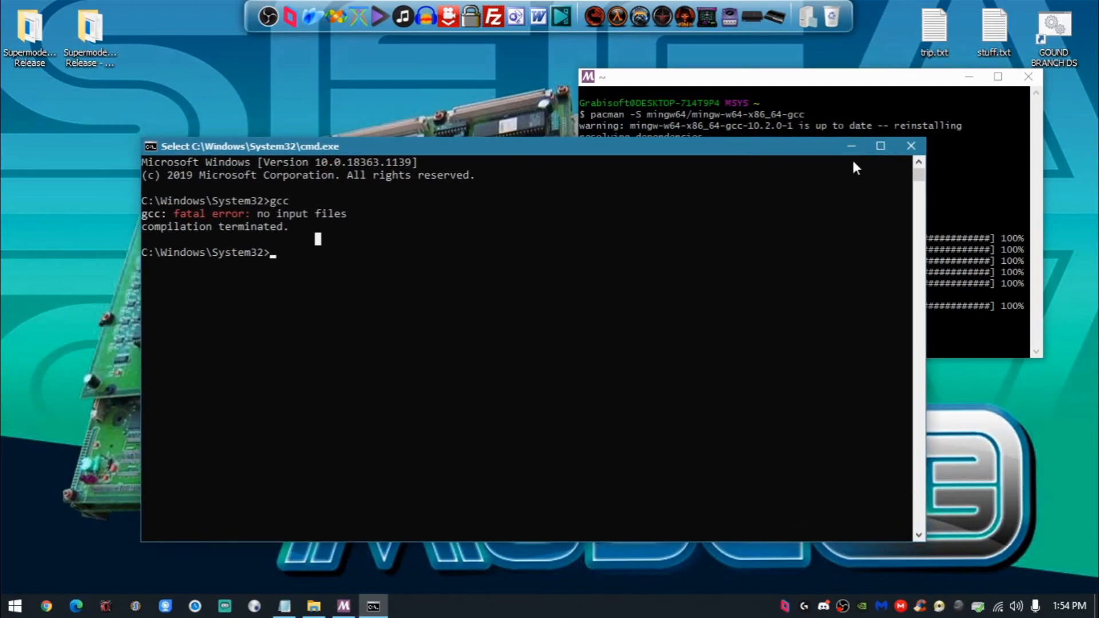
left_click(852, 147)
- Run "pacman -S mingw64/mingw-w64-x86_64-make", copied from the Notepad notes, in the MSYS2 terminal and confirm the installation with y
left_click_drag(716, 77, 235, 111)
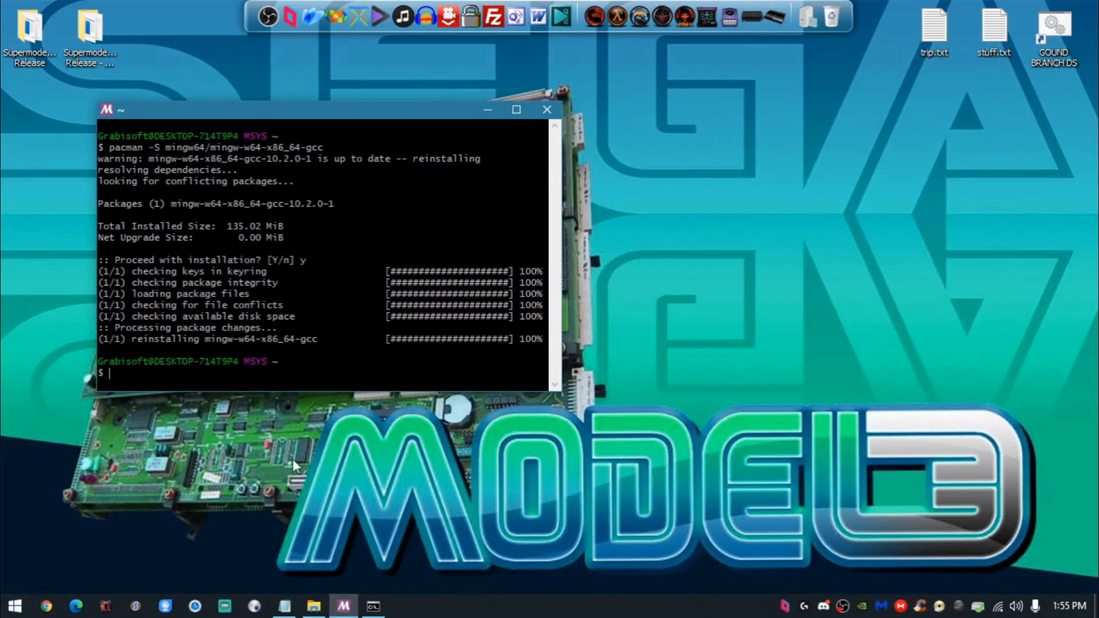
left_click(285, 606)
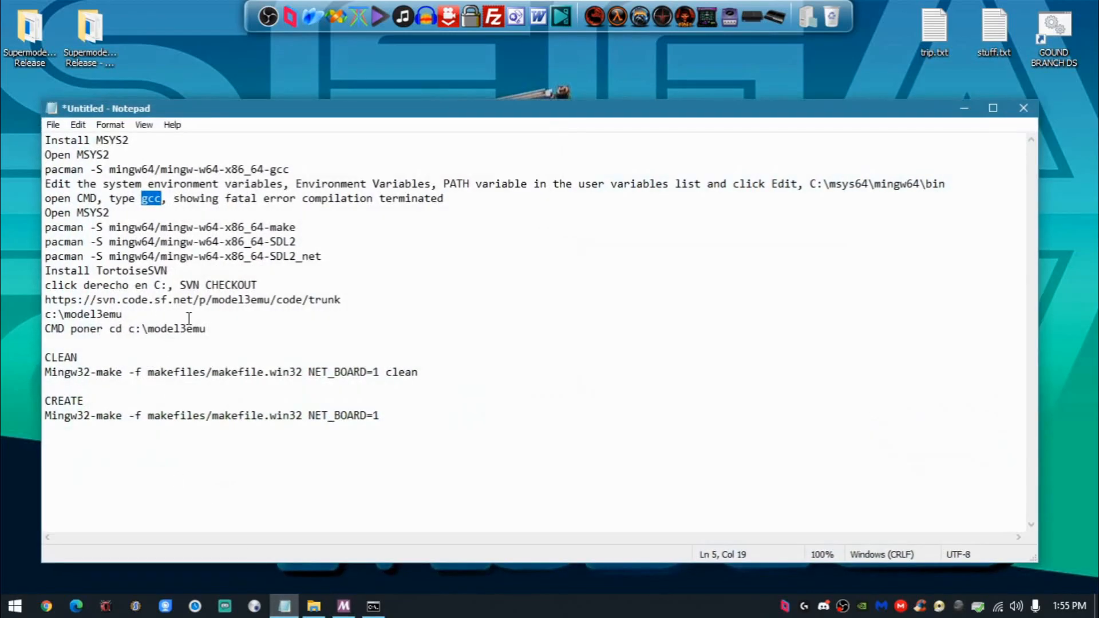
left_click_drag(296, 227, 44, 227)
key("super+c")
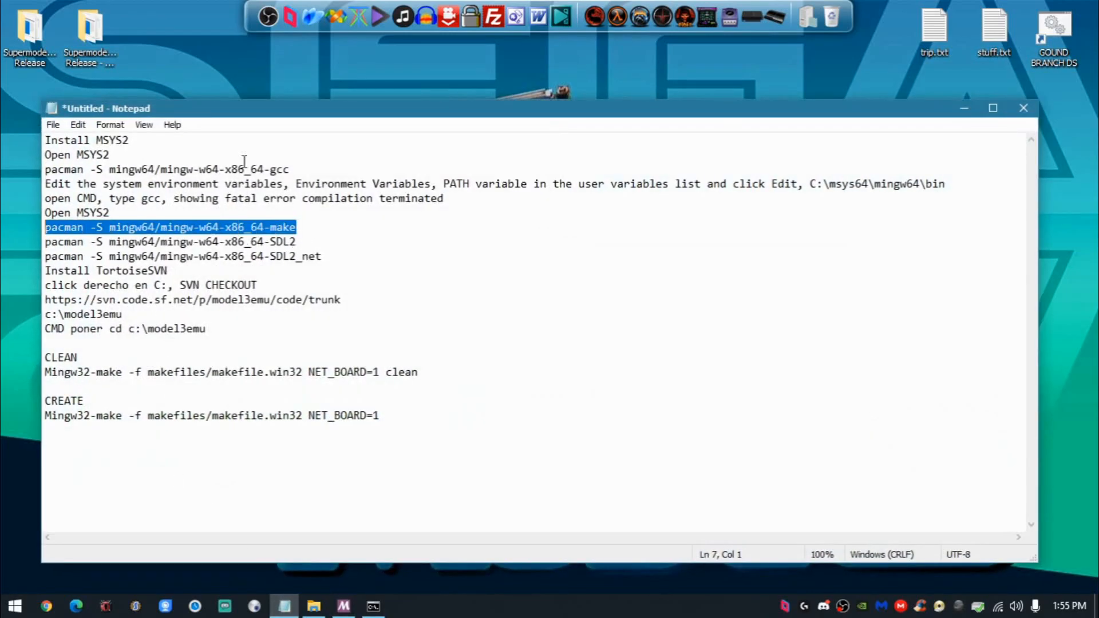
left_click(962, 109)
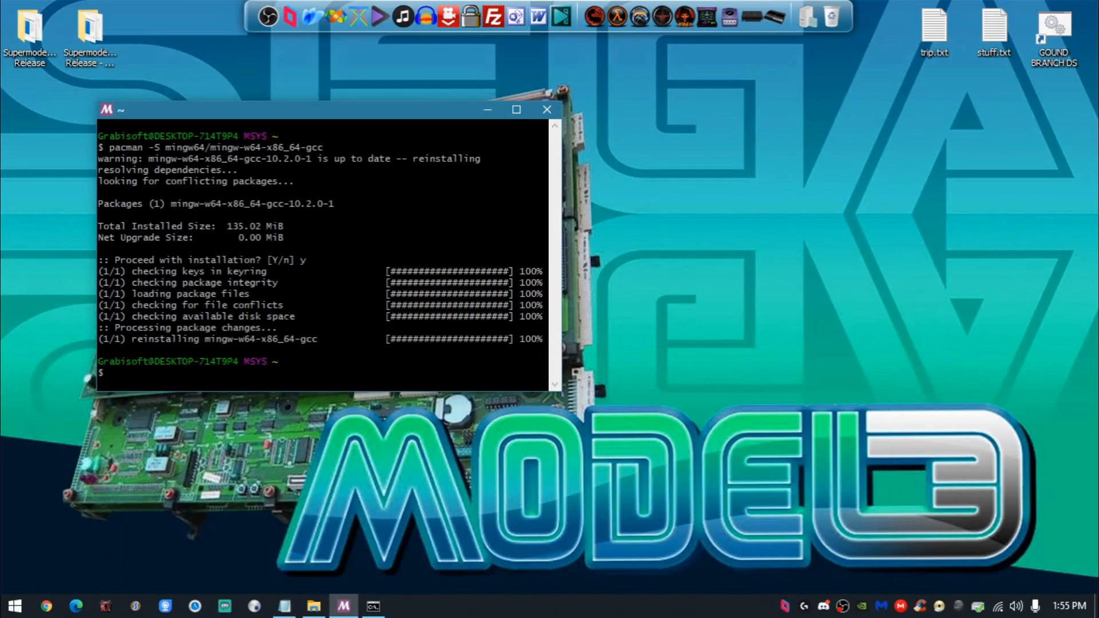
right_click(208, 360)
left_click(264, 175)
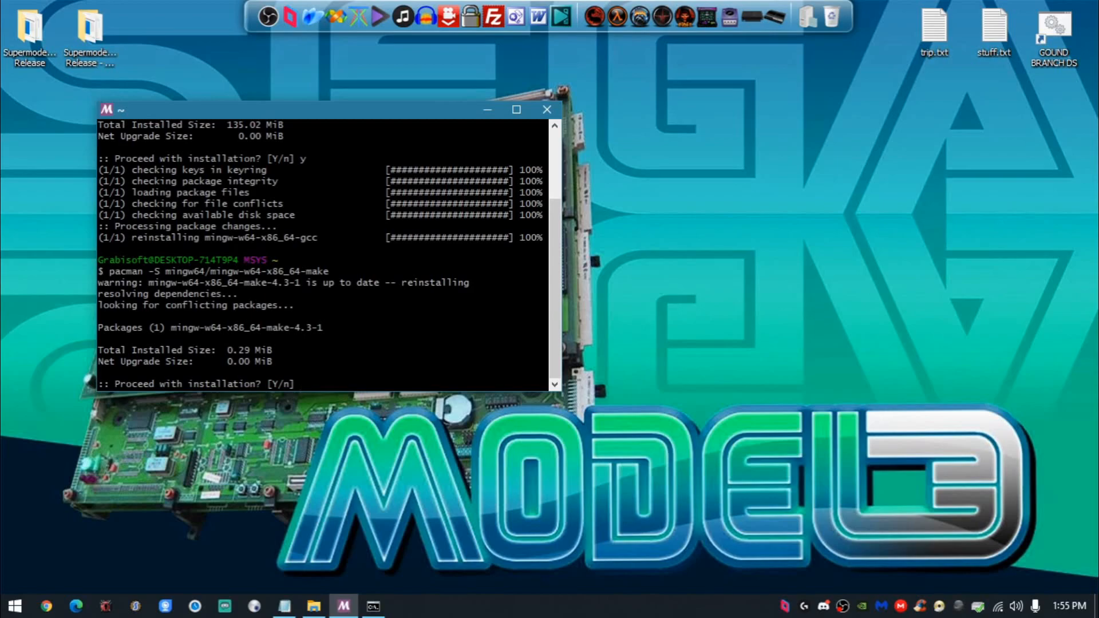
key("Return")
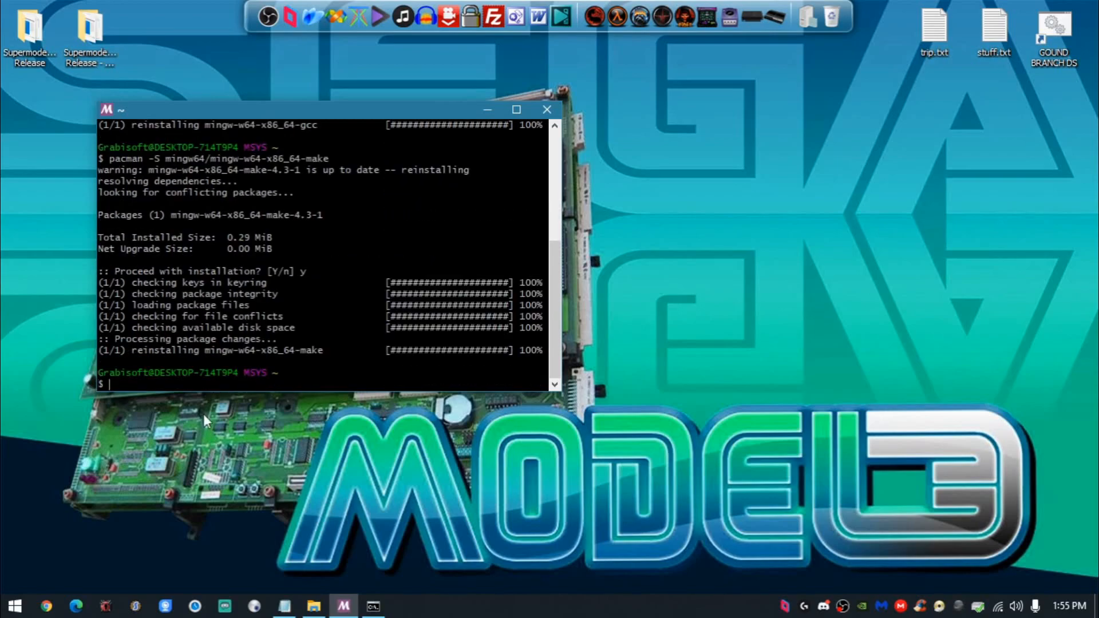
- Run "pacman -S mingw64/mingw-w64-x86_64-SDL2", copied from the Notepad notes, in the MSYS2 terminal and confirm the installation with y
left_click(284, 606)
left_click_drag(307, 236, 17, 240)
key("ctrl+c")
left_click(964, 108)
right_click(364, 272)
left_click(403, 325)
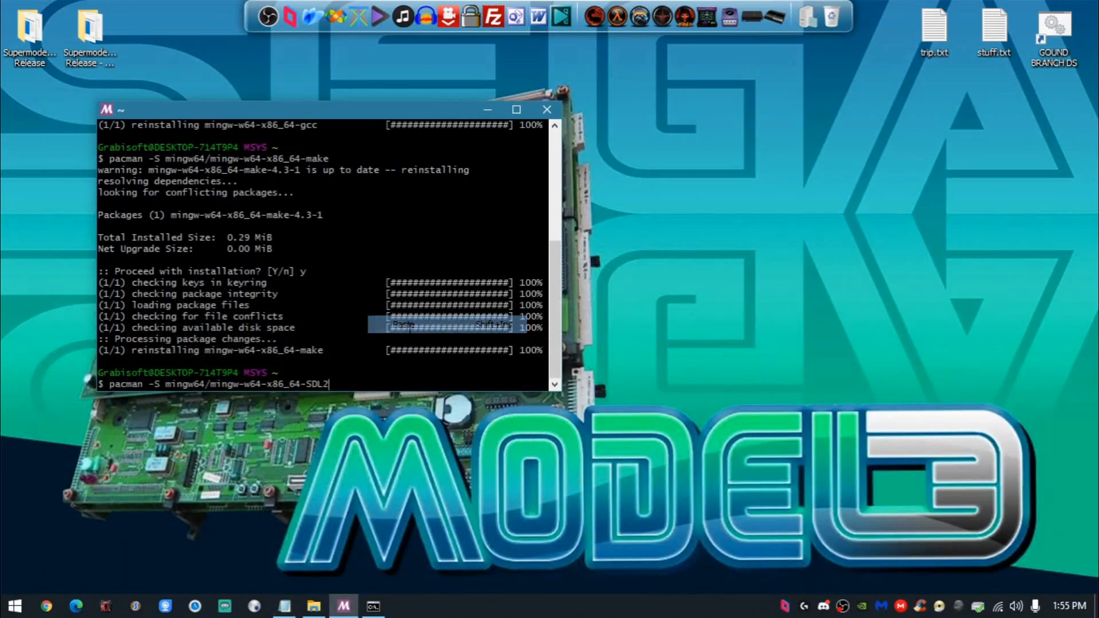
key("Return")
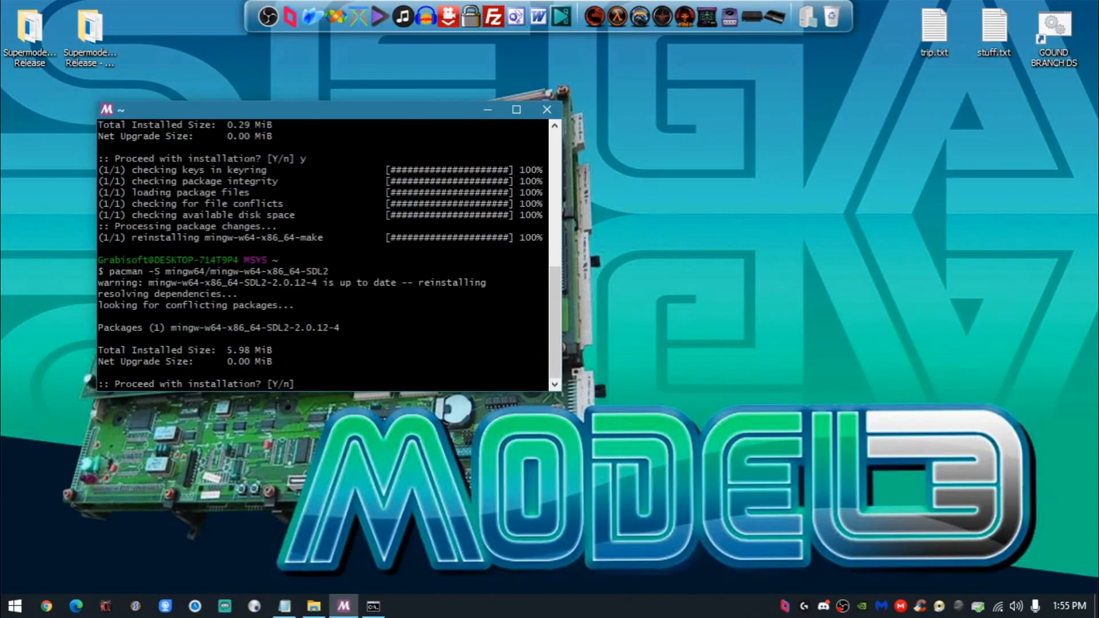
type("y")
key("Return")
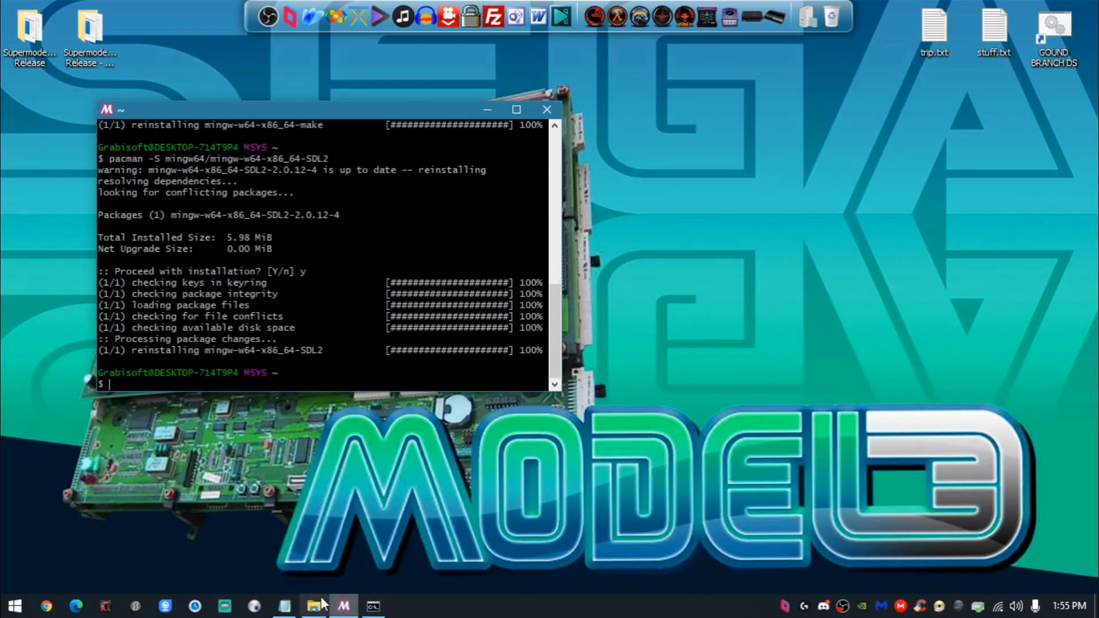
- Run "pacman -S mingw64/mingw-w64-x86_64-SDL2_net", copied from the Notepad notes, in the MSYS2 terminal and confirm the installation with y
left_click(284, 606)
left_click_drag(322, 256, 28, 257)
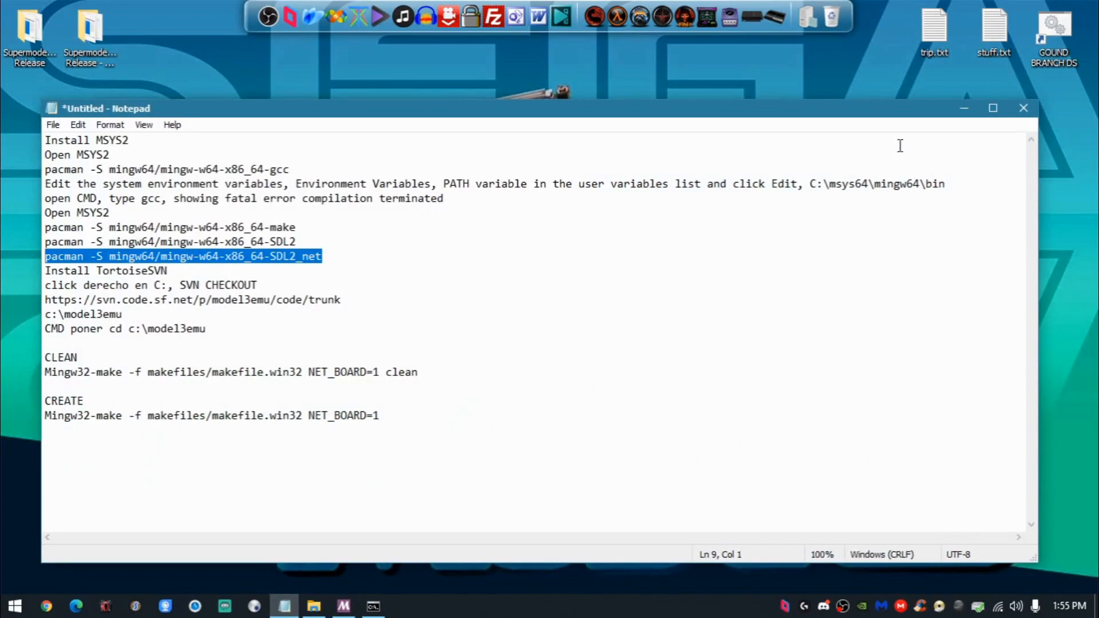
left_click(964, 108)
right_click(404, 287)
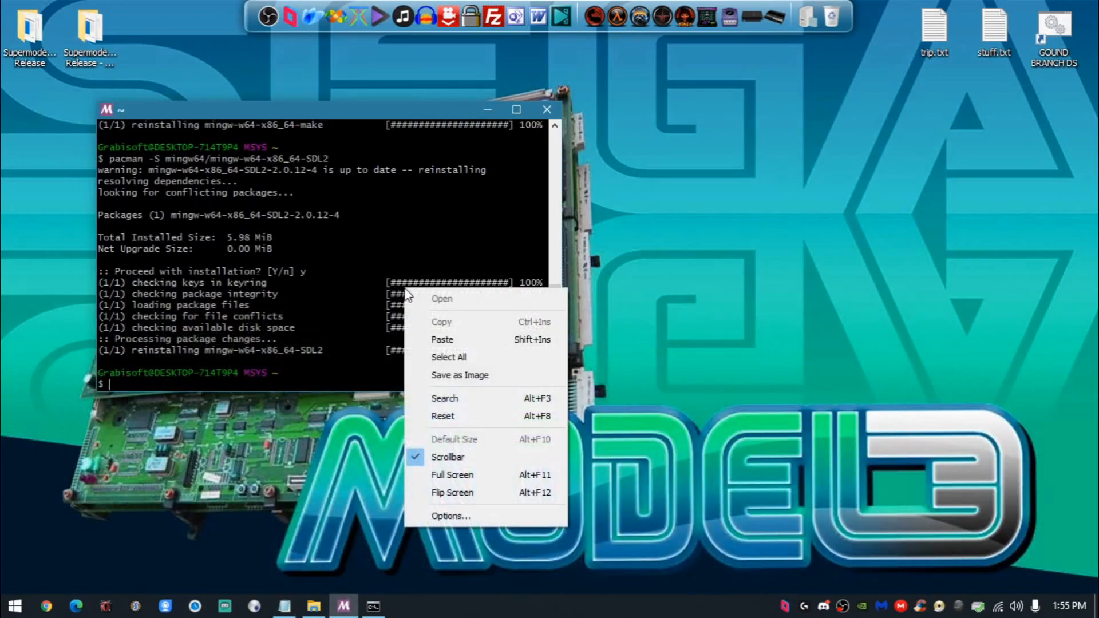
left_click(452, 442)
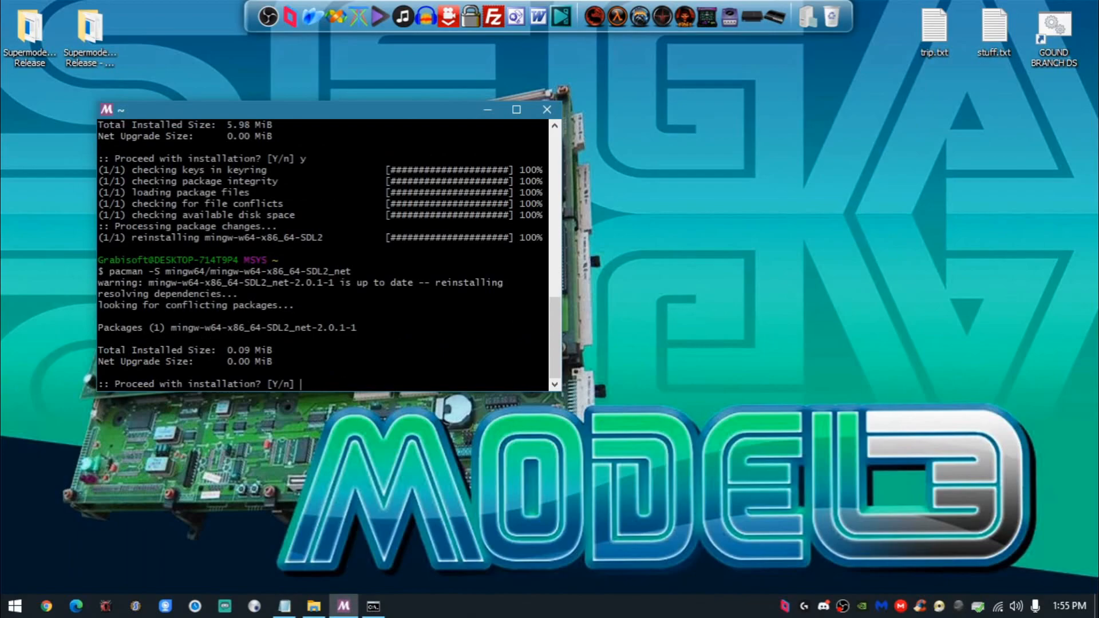
type("y")
key("Return")
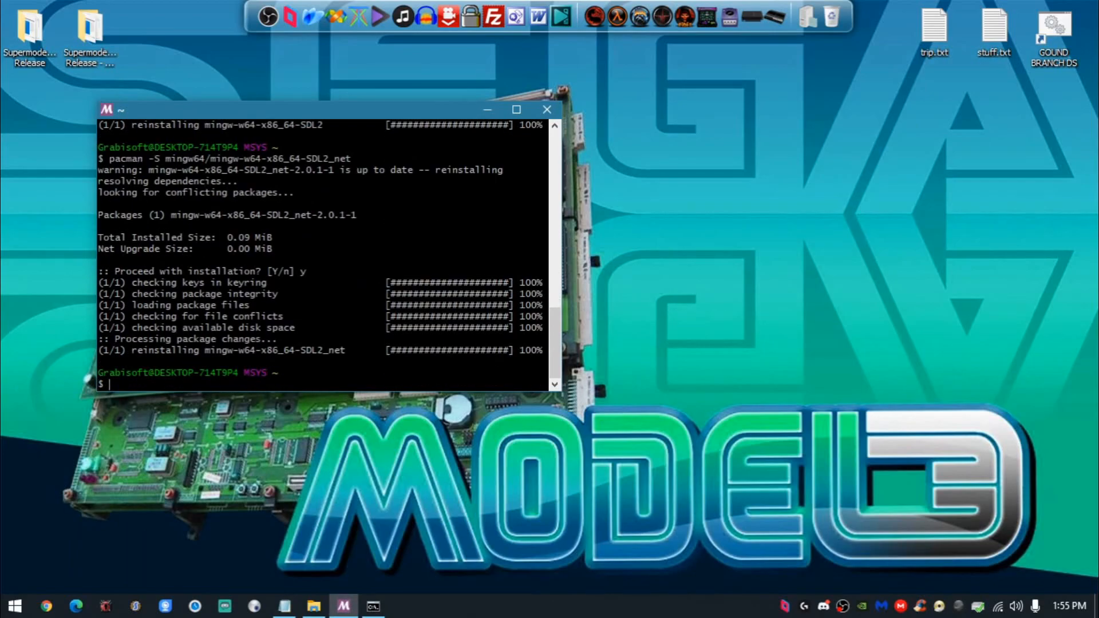
- Check the TortoiseSVN instruction in the Notepad notes, minimize them, and close the MSYS2 terminal
left_click(284, 596)
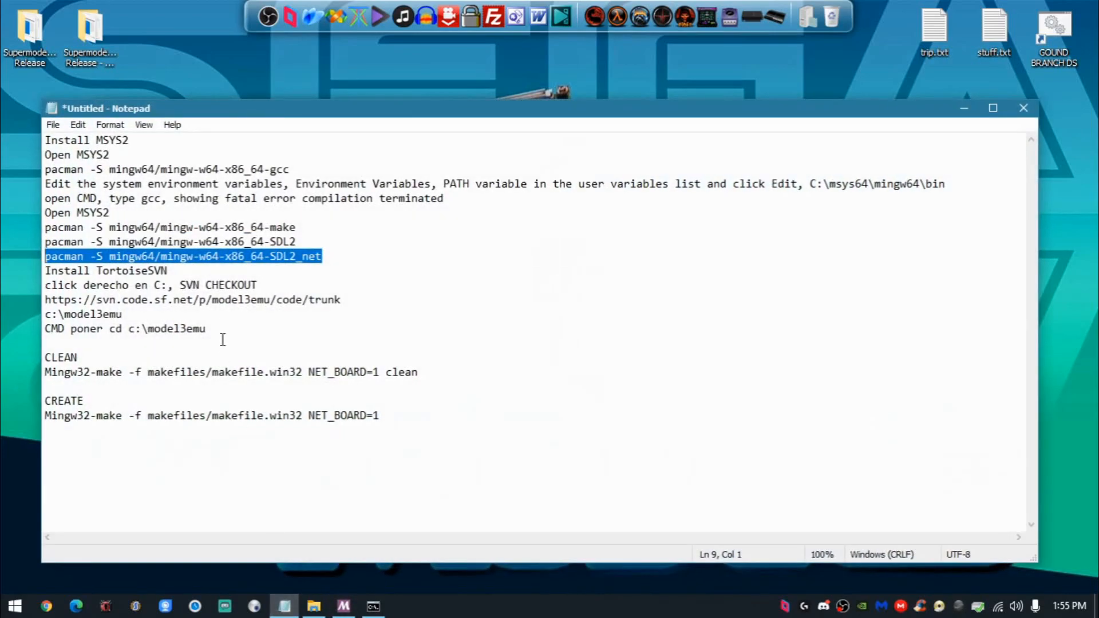
left_click(245, 274)
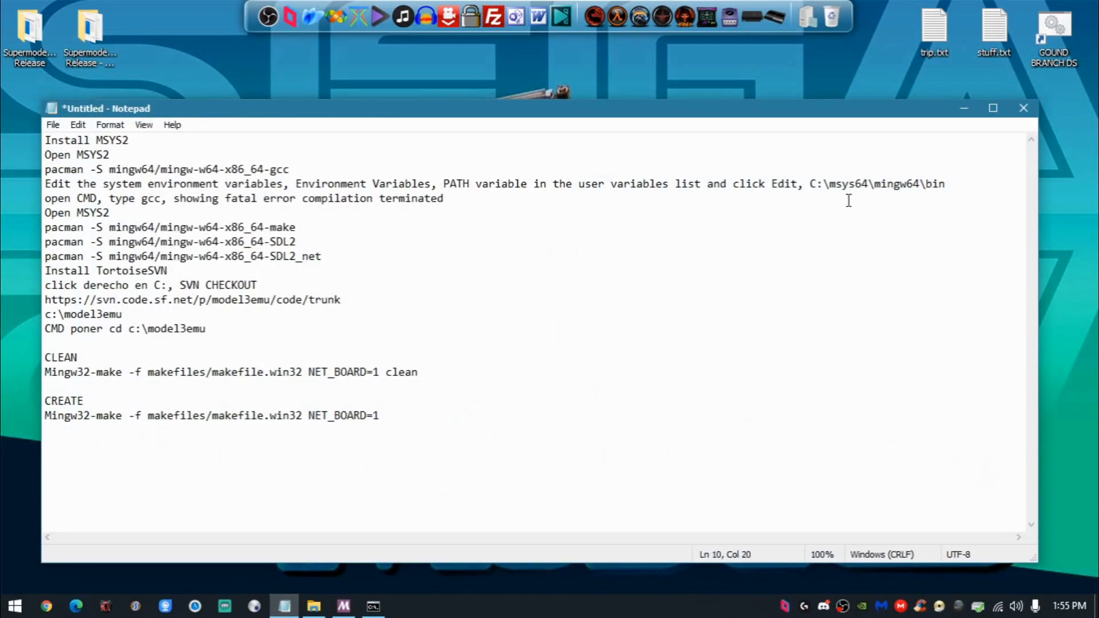
left_click(964, 109)
left_click(548, 108)
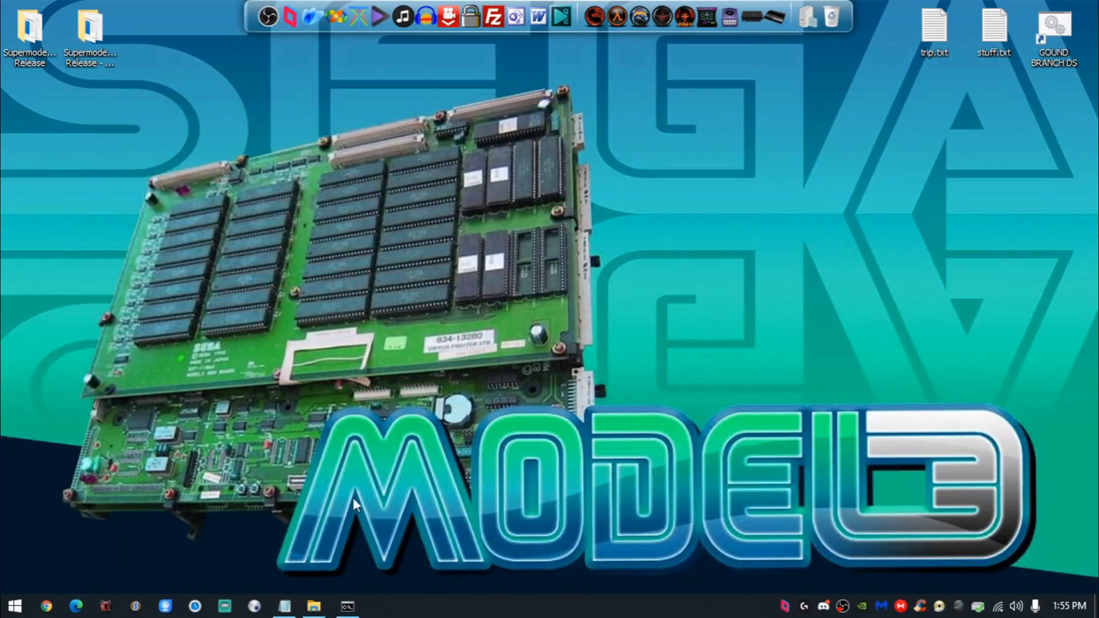
- Open This PC in File Explorer
left_click(17, 605)
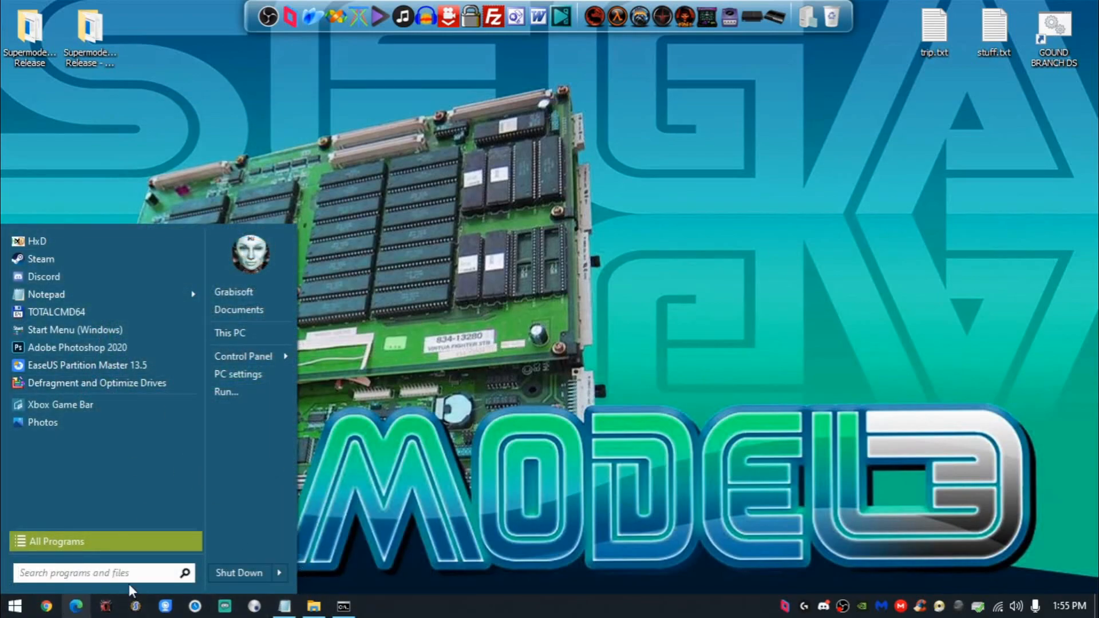
mouse_move(286, 607)
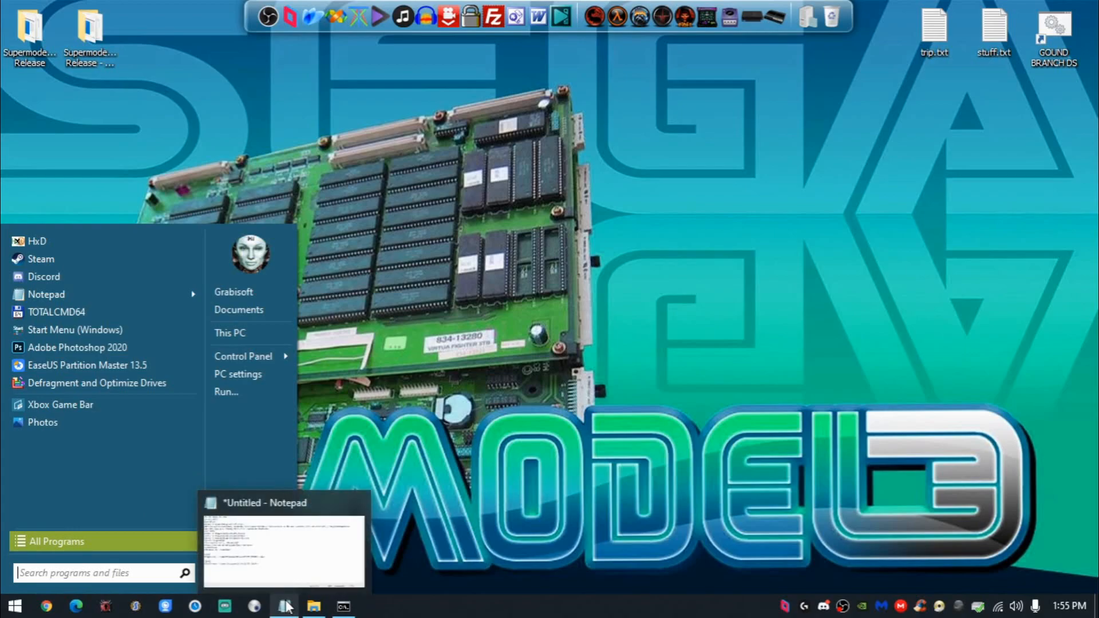
left_click(289, 331)
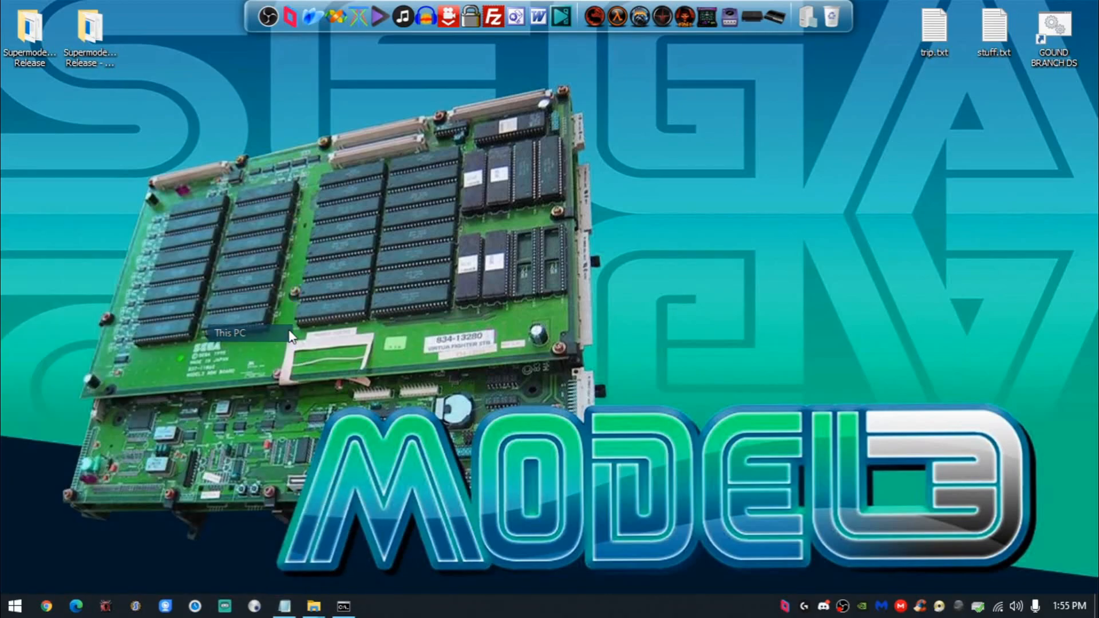
- Open Local Disk (C:) from This PC and start an SVN Checkout there
double_click(585, 114)
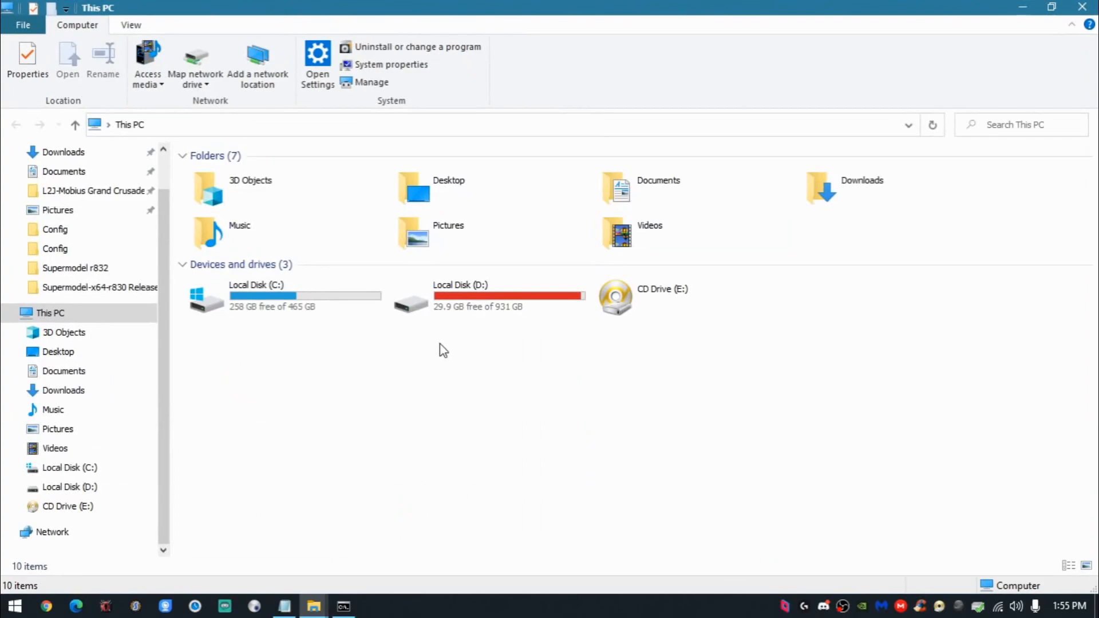
double_click(305, 293)
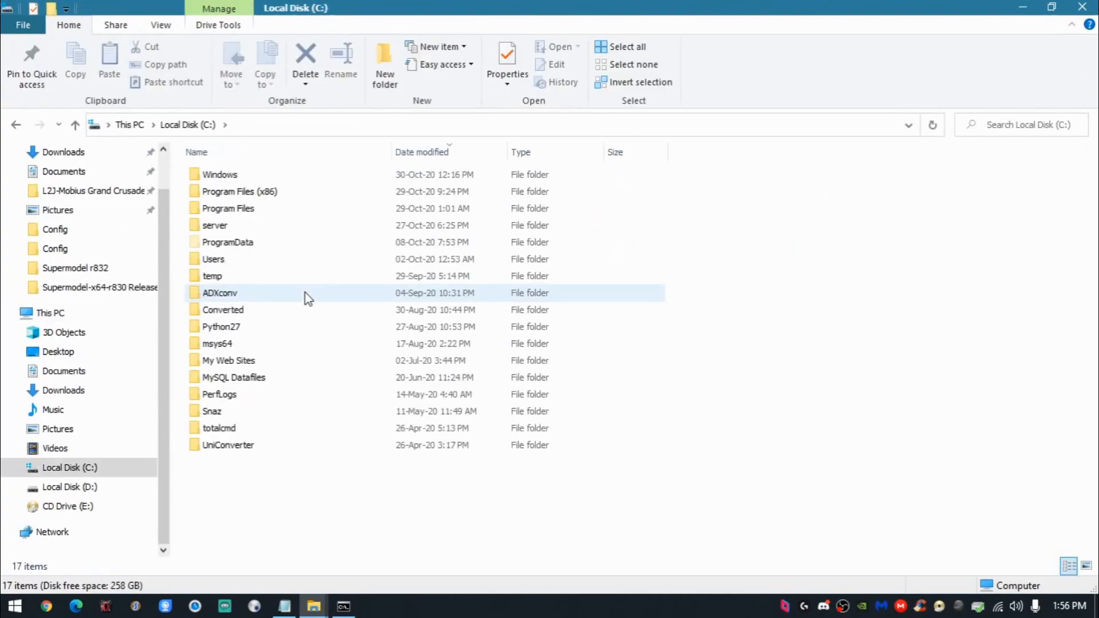
right_click(255, 486)
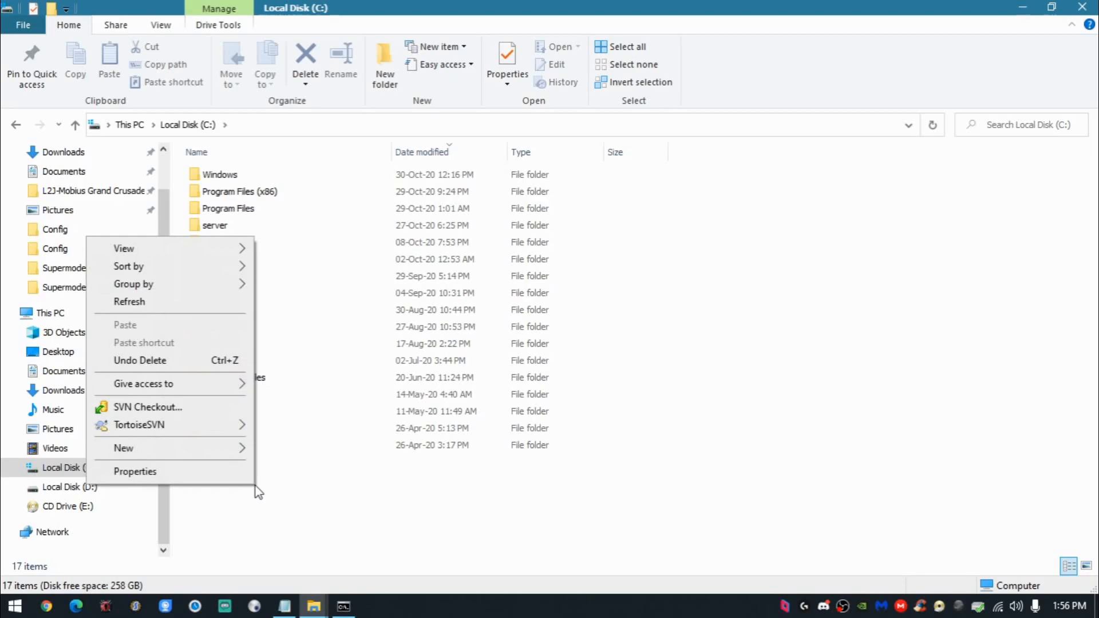
left_click(180, 406)
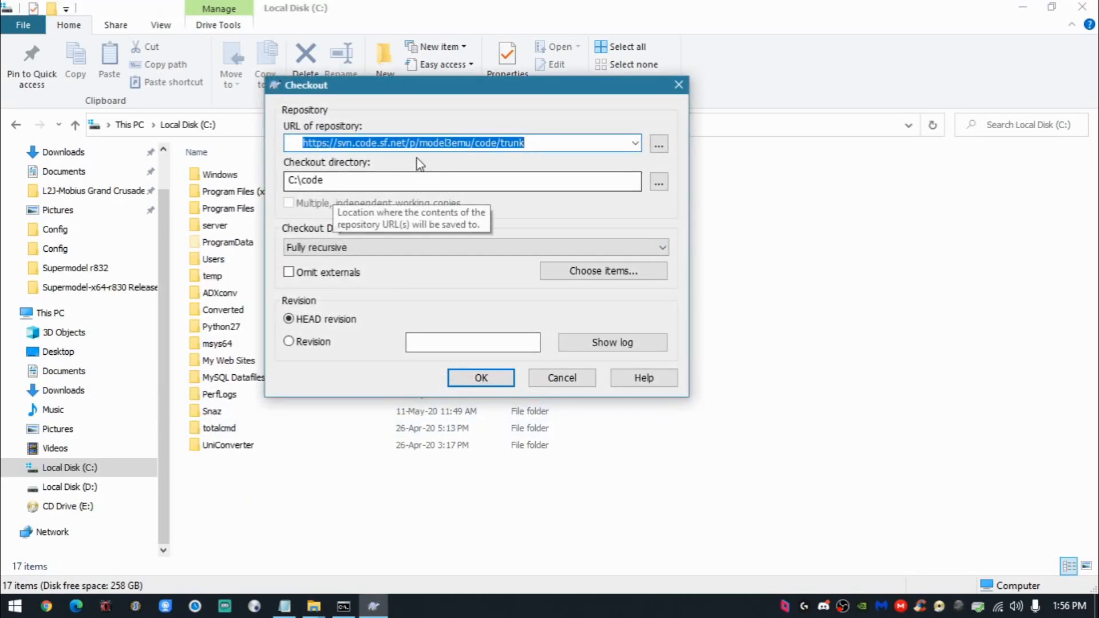
left_click(491, 142)
double_click(532, 142)
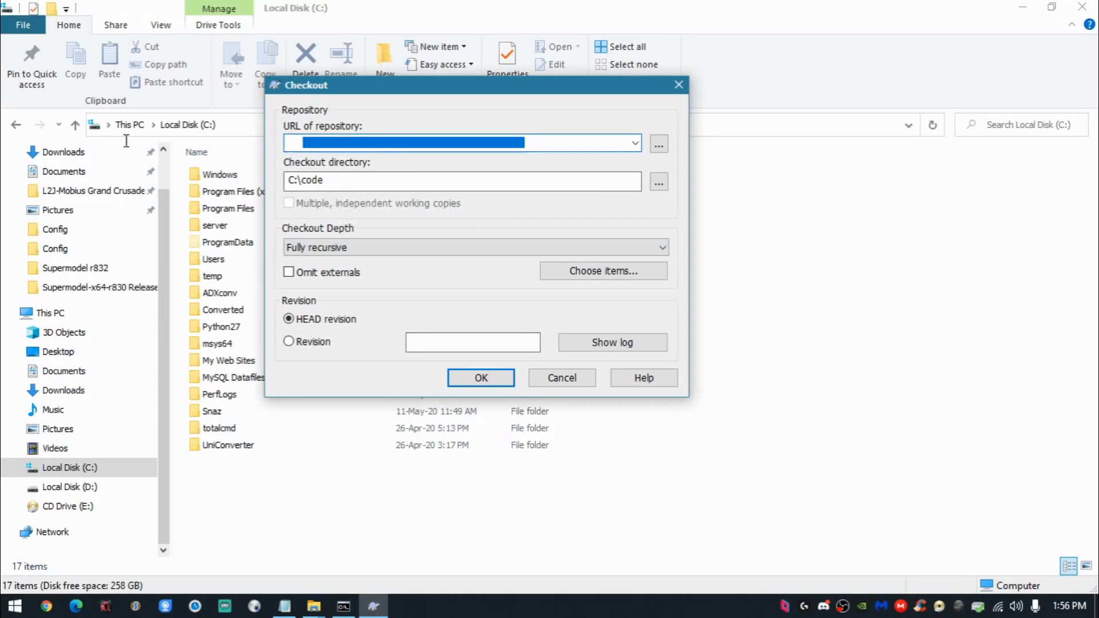
left_click(285, 606)
left_click(213, 299)
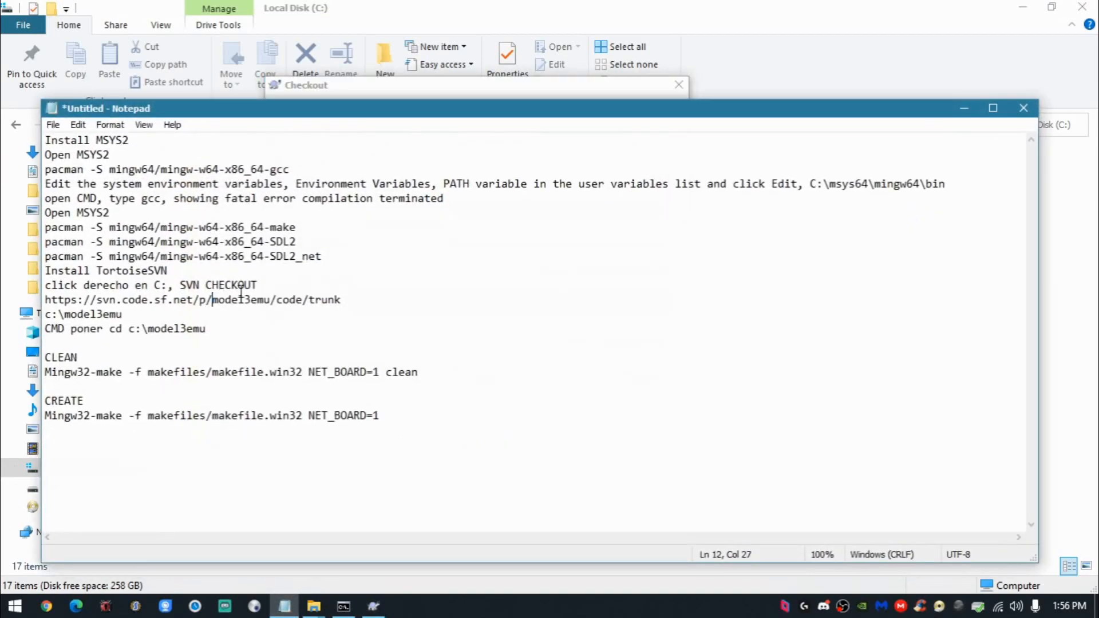
left_click_drag(350, 299, 24, 303)
key("ctrl+c")
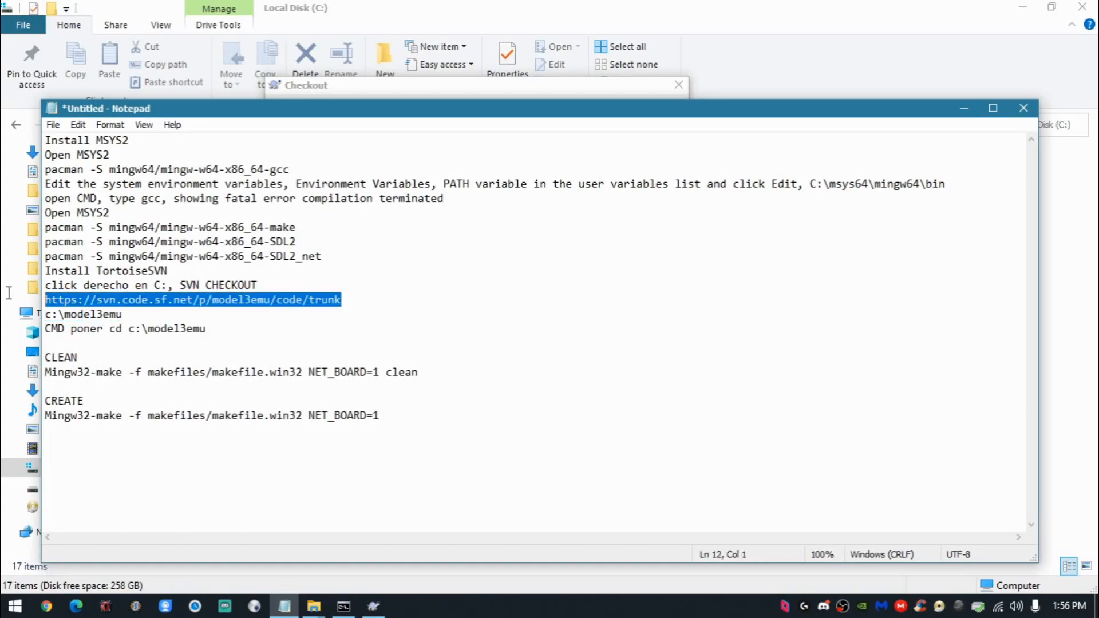
left_click(964, 107)
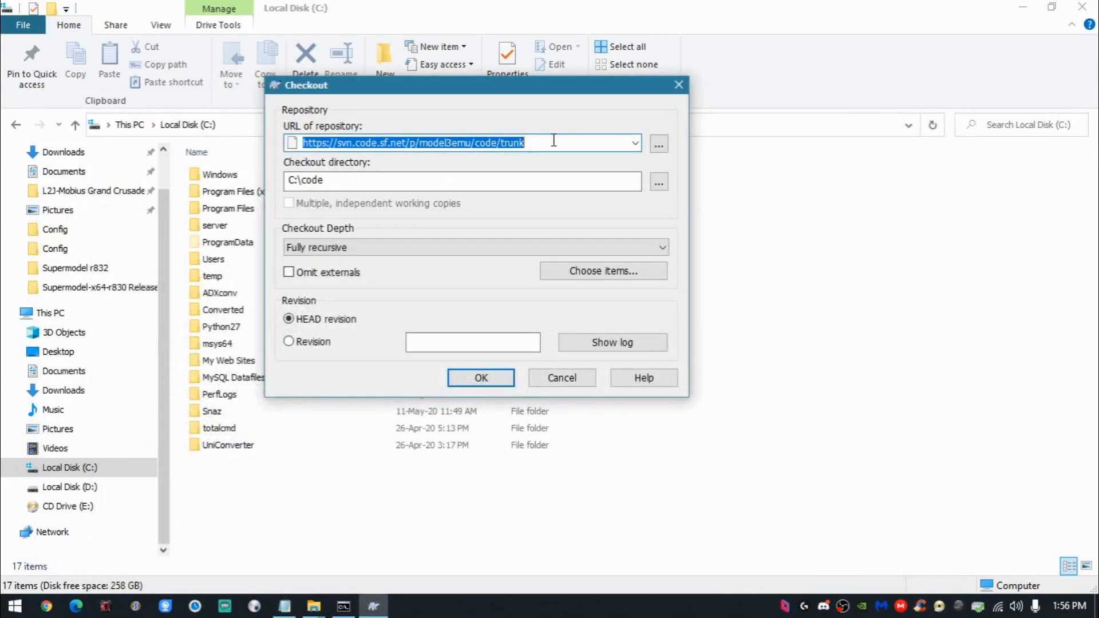
double_click(514, 142)
left_click_drag(485, 140, 170, 143)
key("ctrl+v")
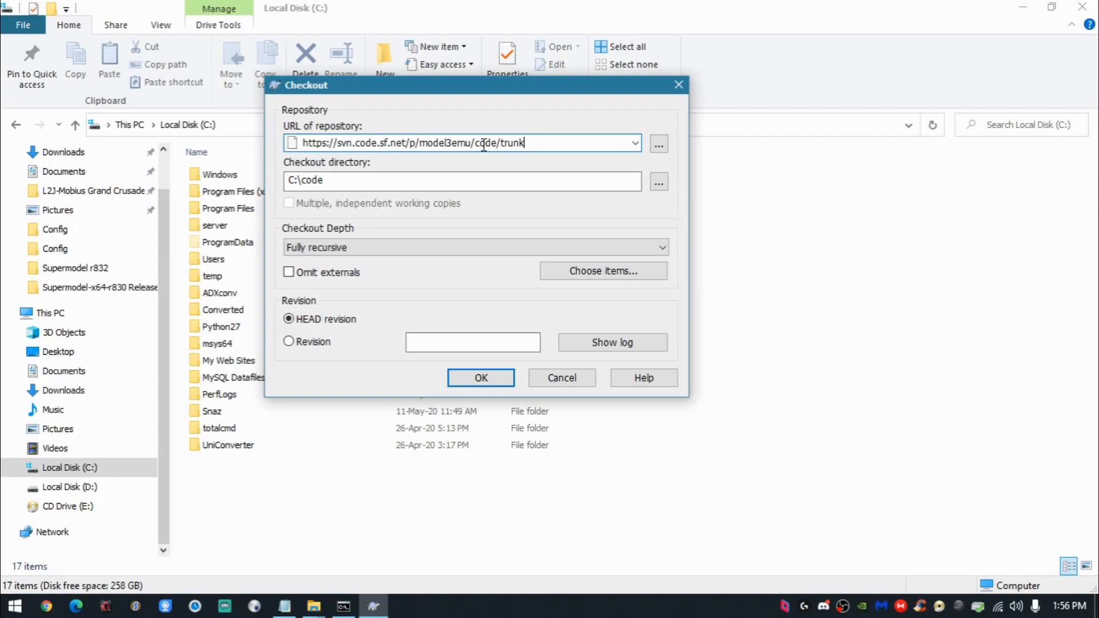
- Set the checkout directory to c:\model3emu, copied from the Notepad notes, and start the checkout
left_click(298, 610)
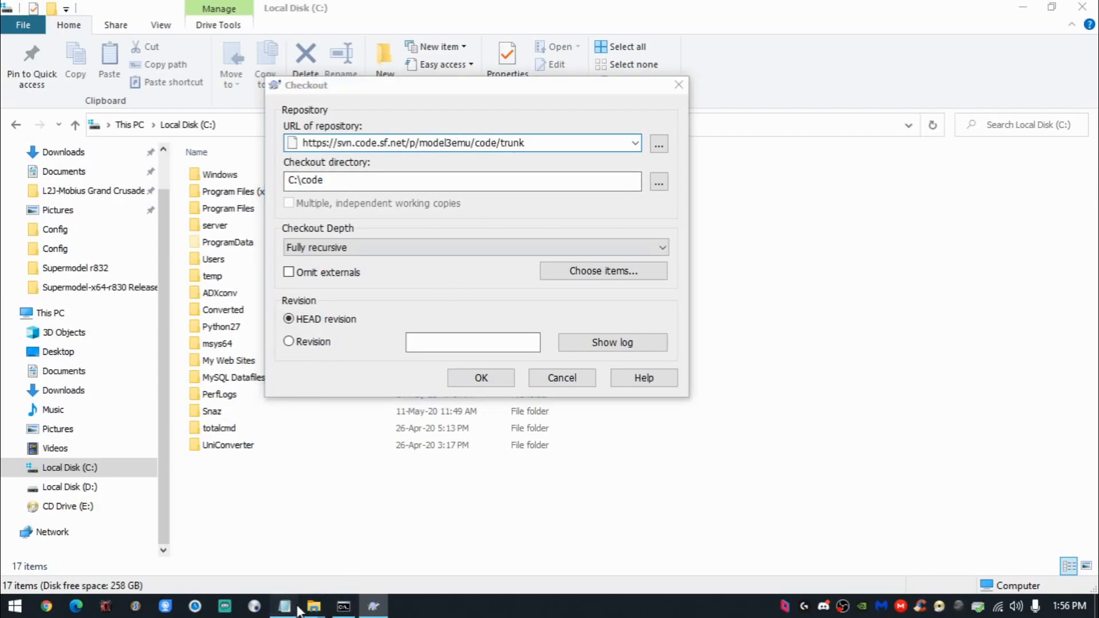
left_click_drag(153, 314, 6, 321)
key("ctrl+c")
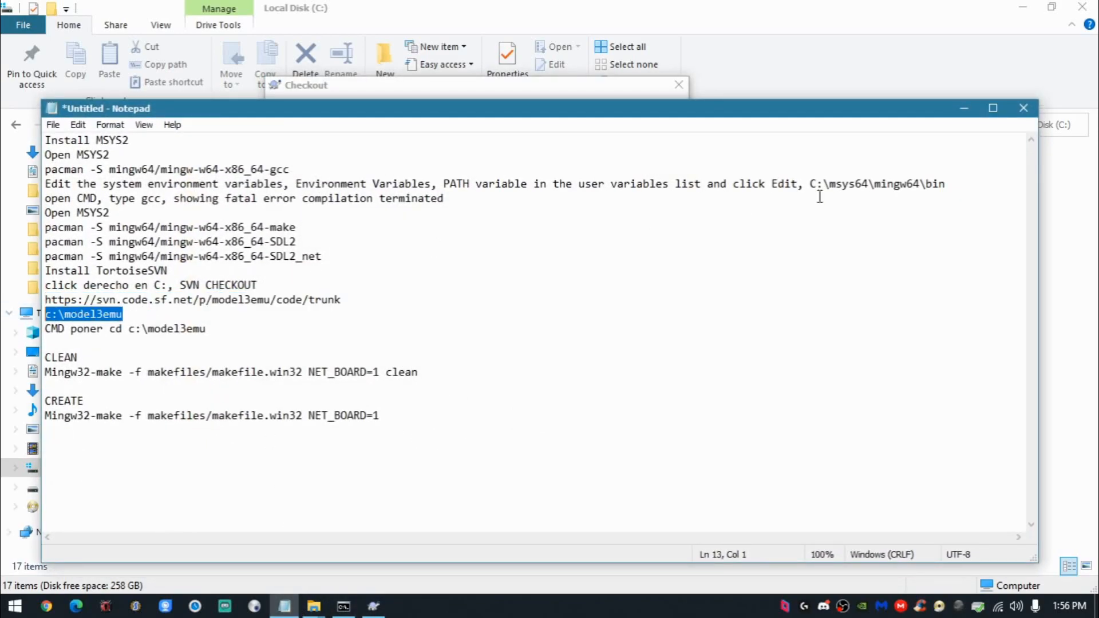
left_click(965, 108)
key("Tab")
key("Tab")
key("ctrl+v")
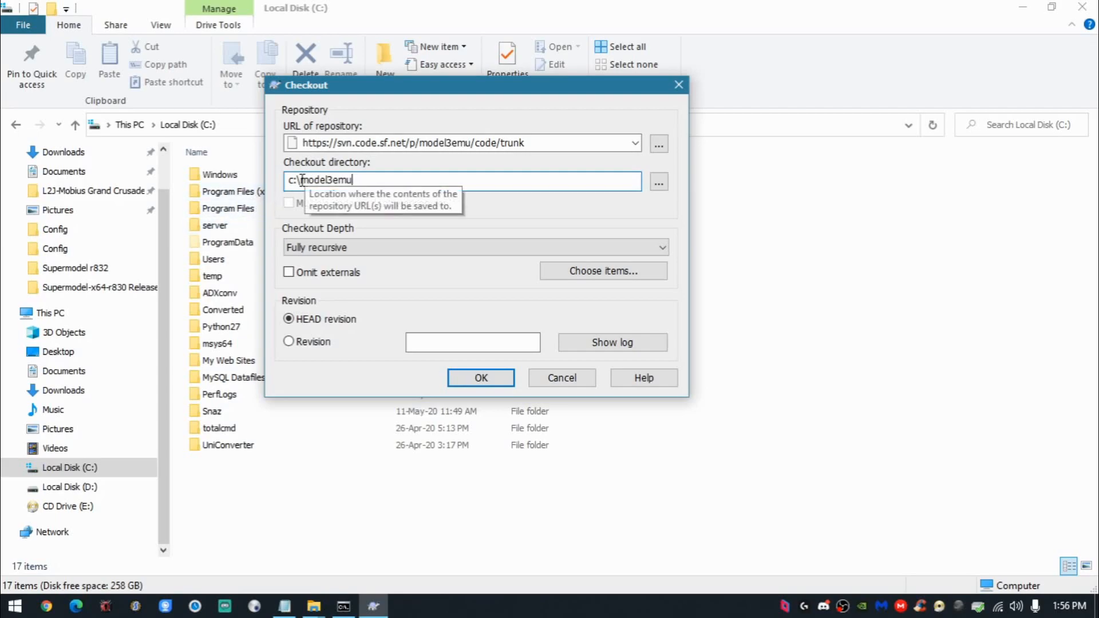
left_click_drag(295, 179, 385, 179)
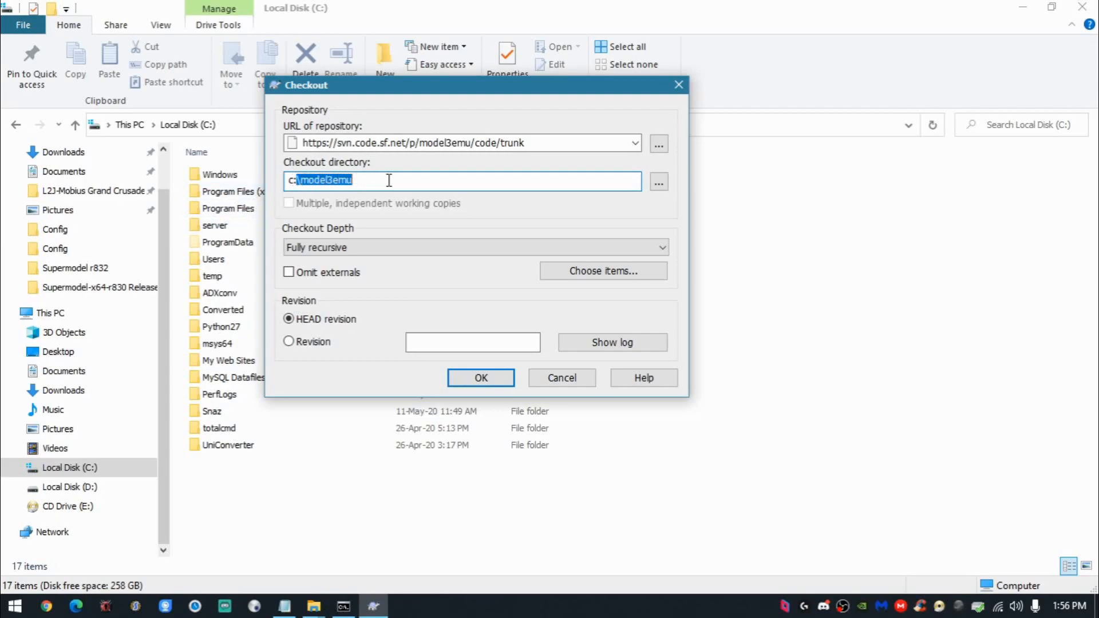
left_click(481, 378)
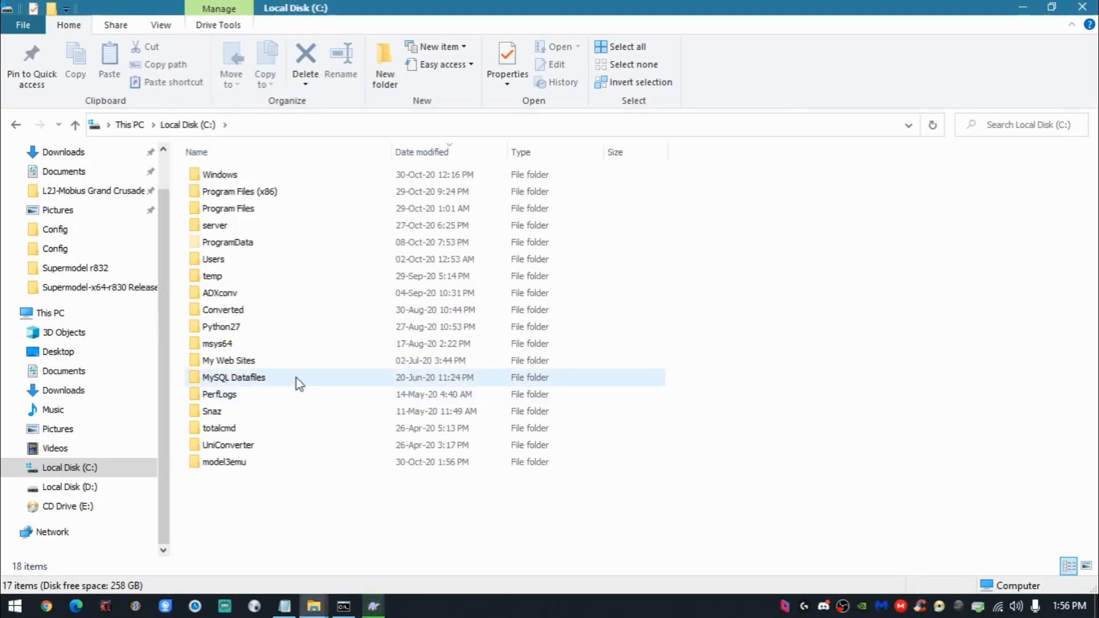
- Check the model3emu folder, the checkout's completed revision and the current date, and close the checkout report
left_click(246, 465)
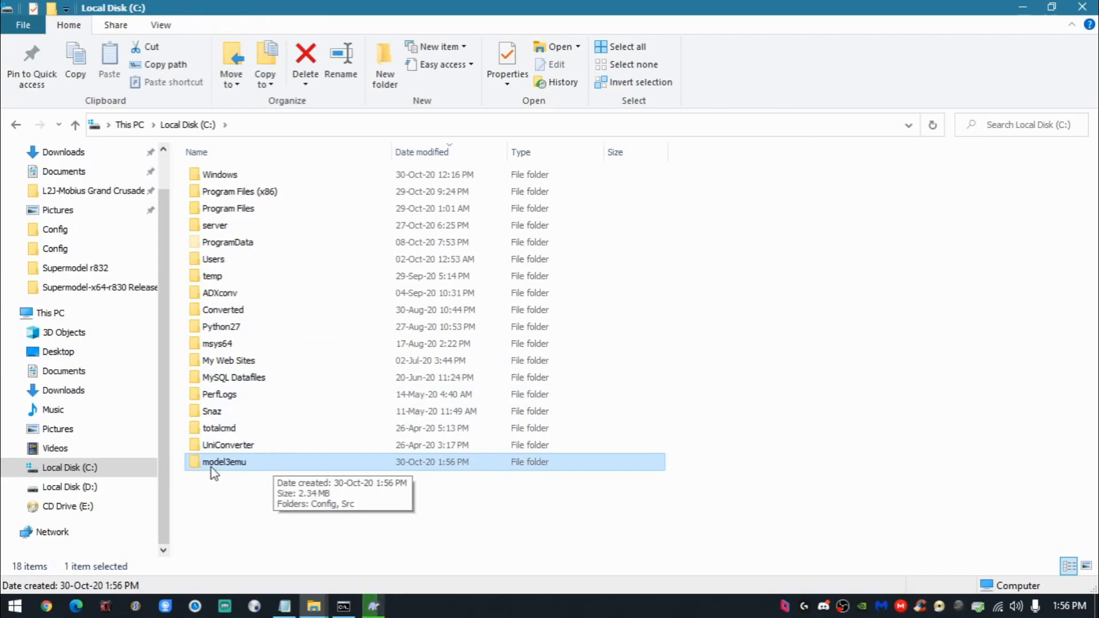
left_click(373, 607)
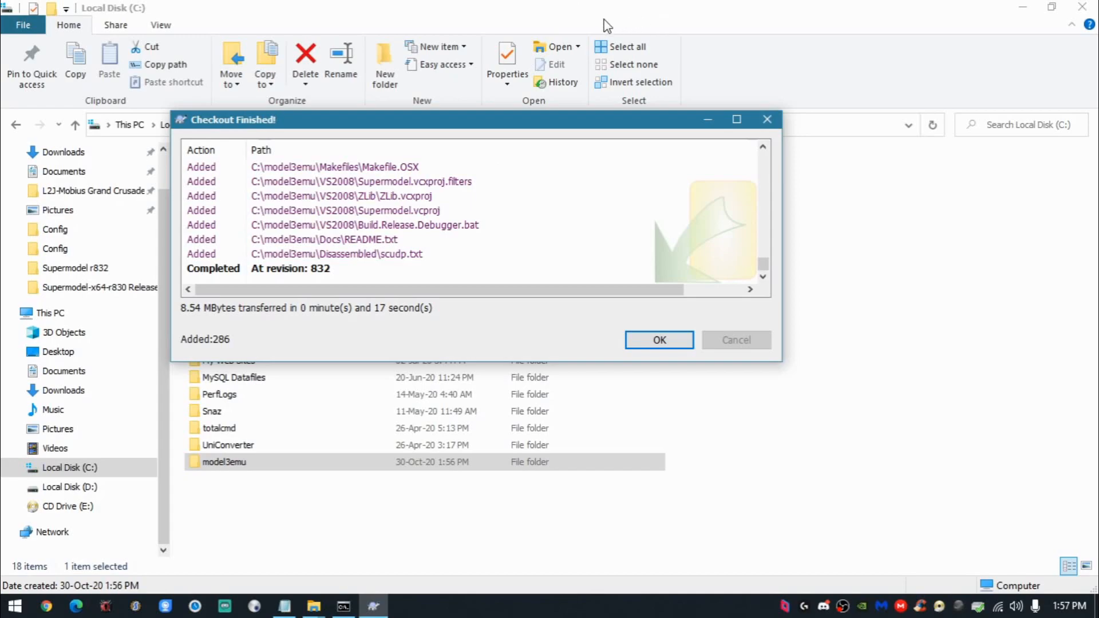
left_click(314, 270)
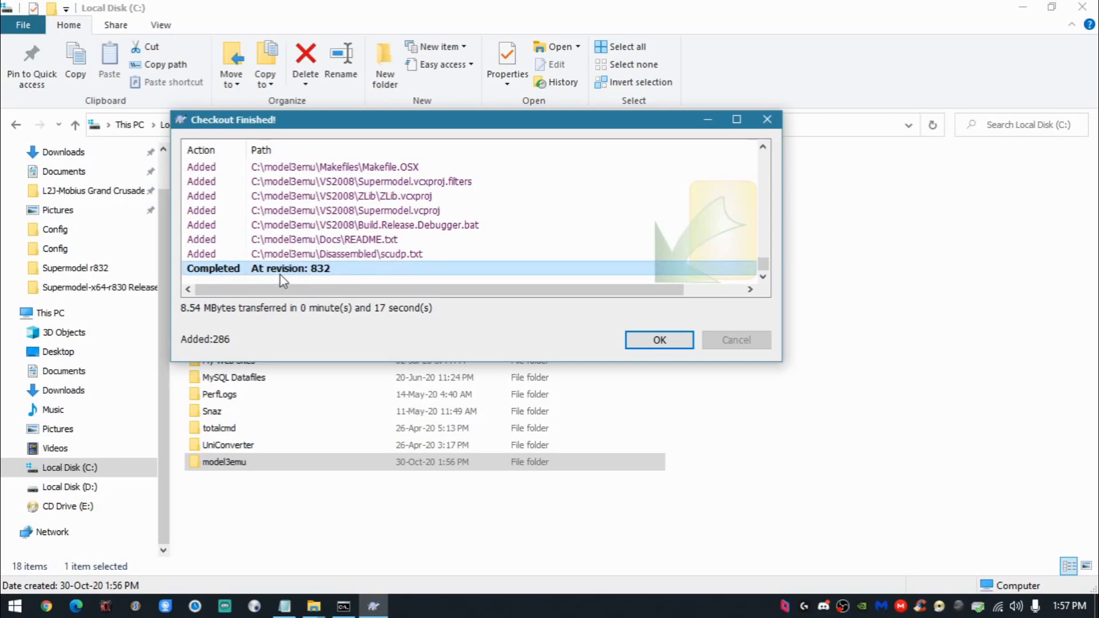
left_click(1078, 608)
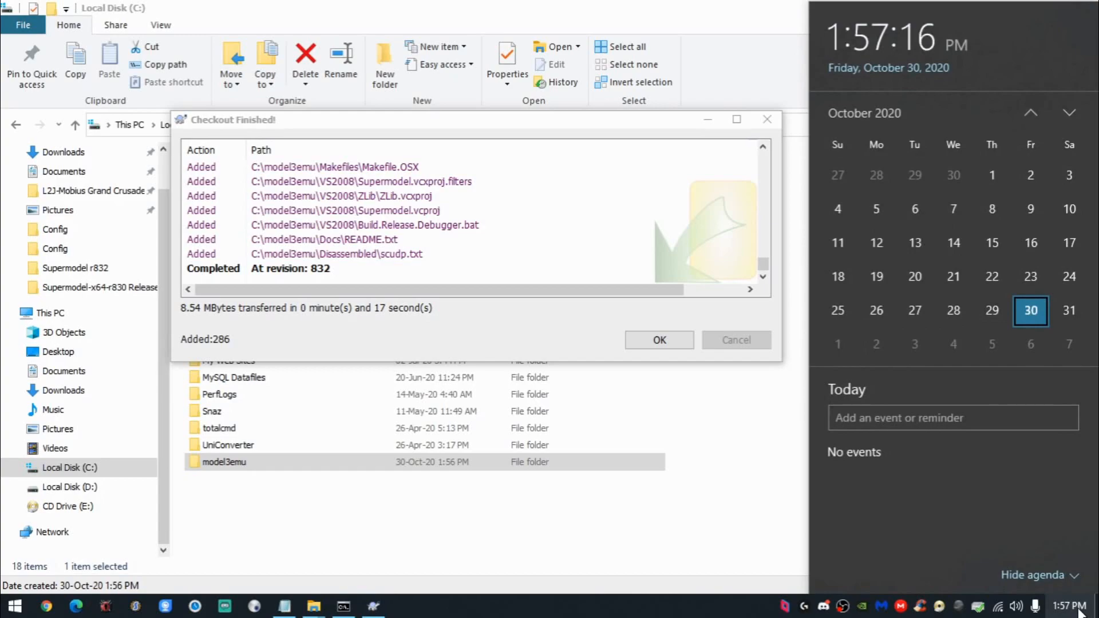
left_click(370, 300)
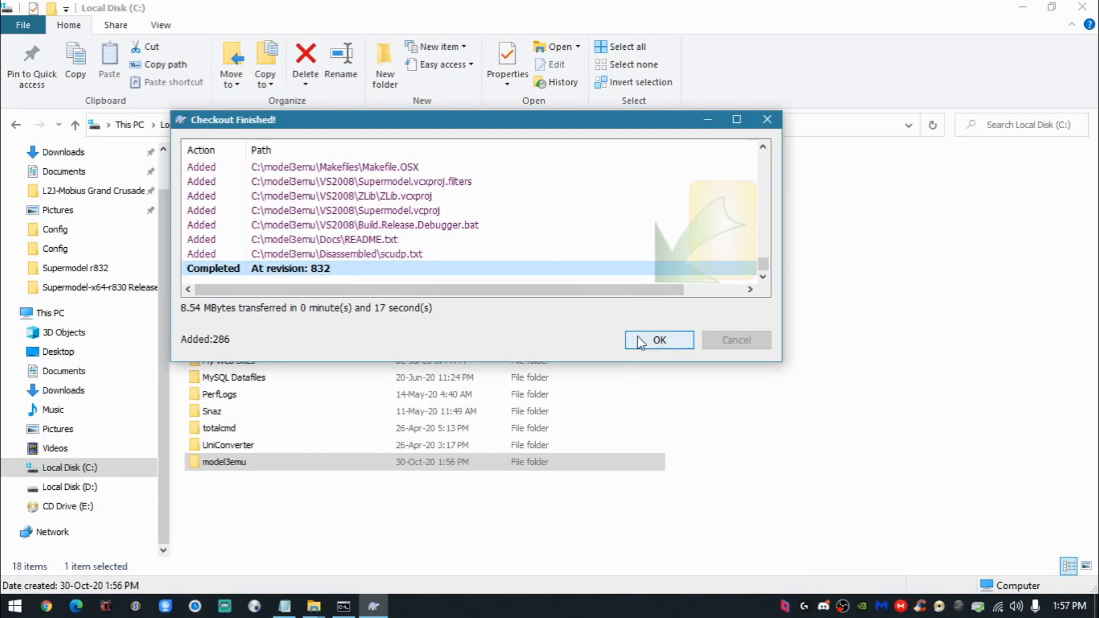
left_click(657, 341)
- Open the model3emu folder on drive C: and look over its downloaded source folders
left_click(270, 491)
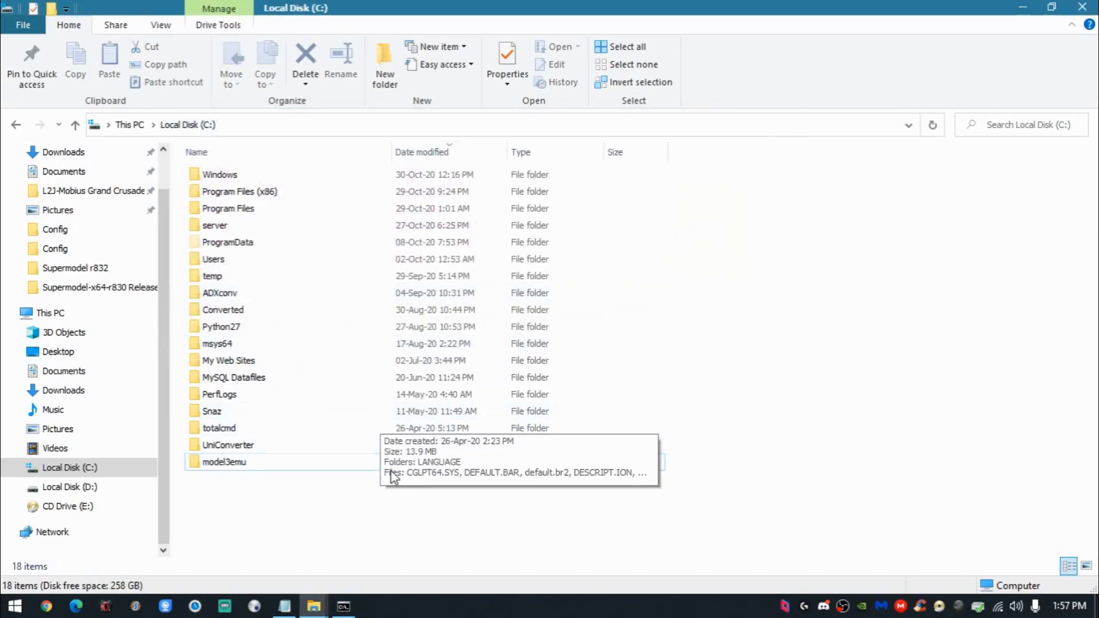
double_click(287, 461)
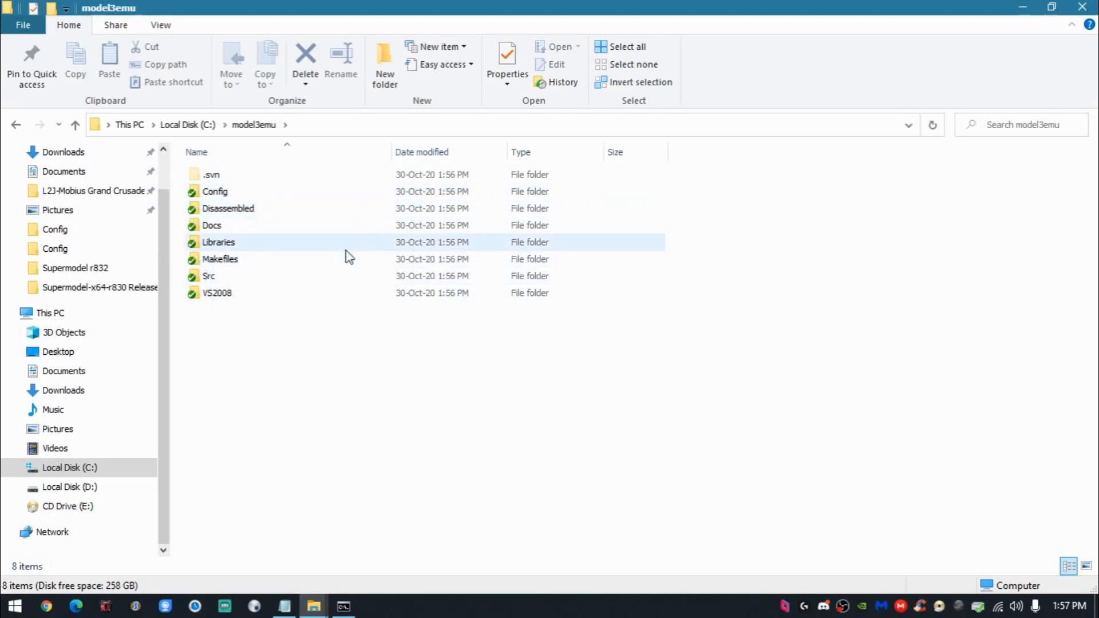
key("ctrl+a")
left_click(298, 310)
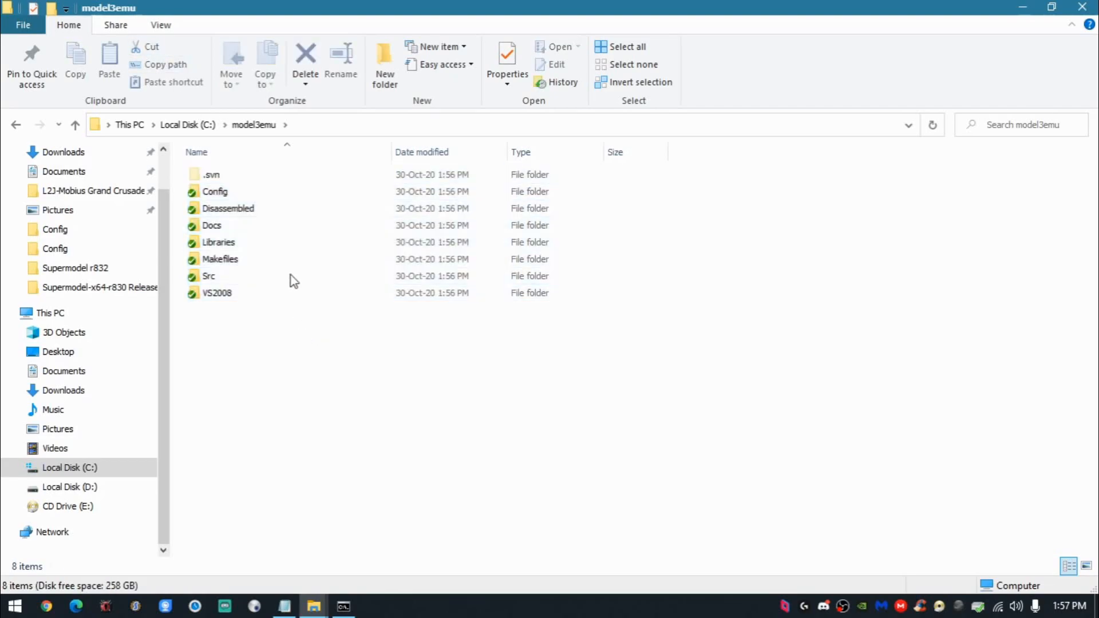
- Run "cd C:\model3emu" in the Command Prompt, using the folder path copied from File Explorer
left_click(347, 126)
key("ctrl+c")
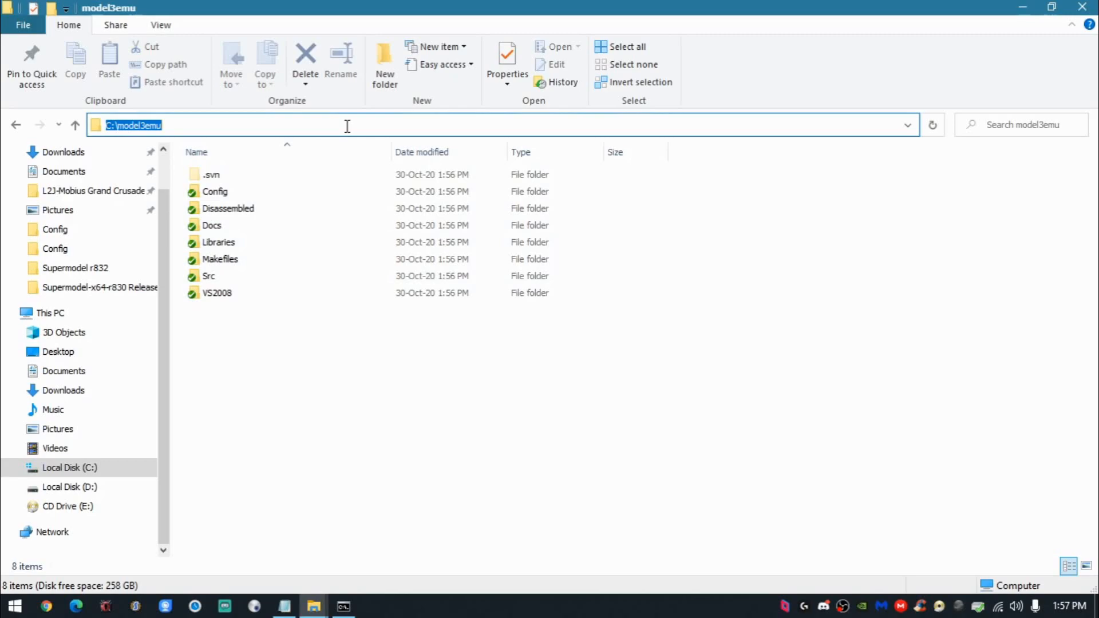
left_click(344, 606)
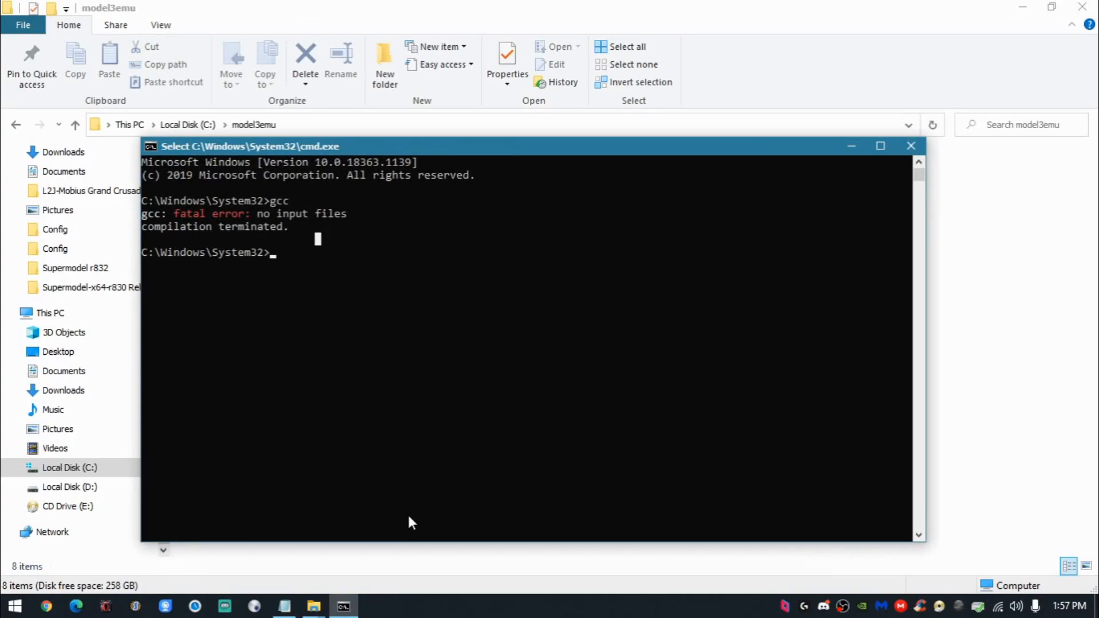
type("cd")
key("ctrl+v")
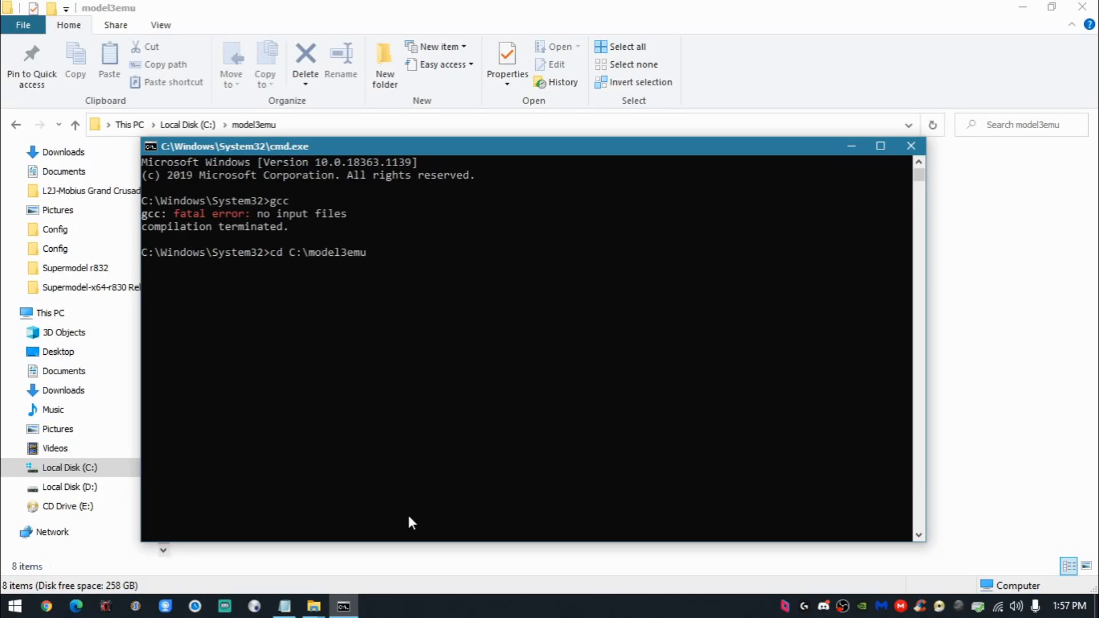
key("Return")
- Run "Mingw32-make -f makefiles/makefile.win32 NET_BOARD=1 clean", copied from the Notepad notes, in the Command Prompt
left_click(285, 606)
left_click(168, 330)
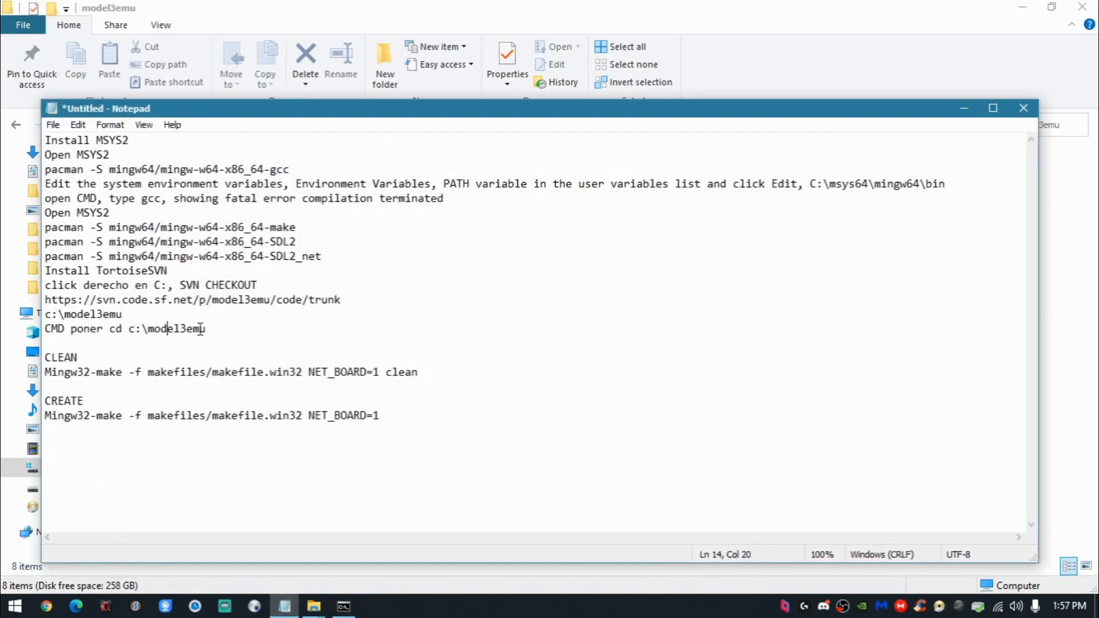
left_click_drag(449, 369, 41, 376)
key("super+c")
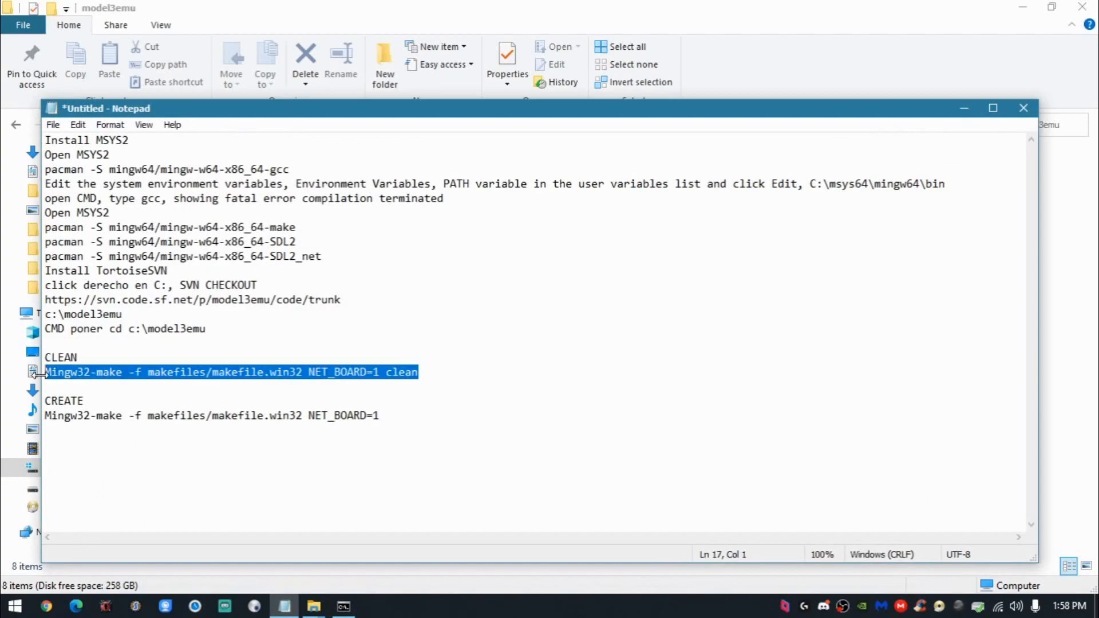
left_click(964, 109)
left_click(329, 241)
right_click(317, 295)
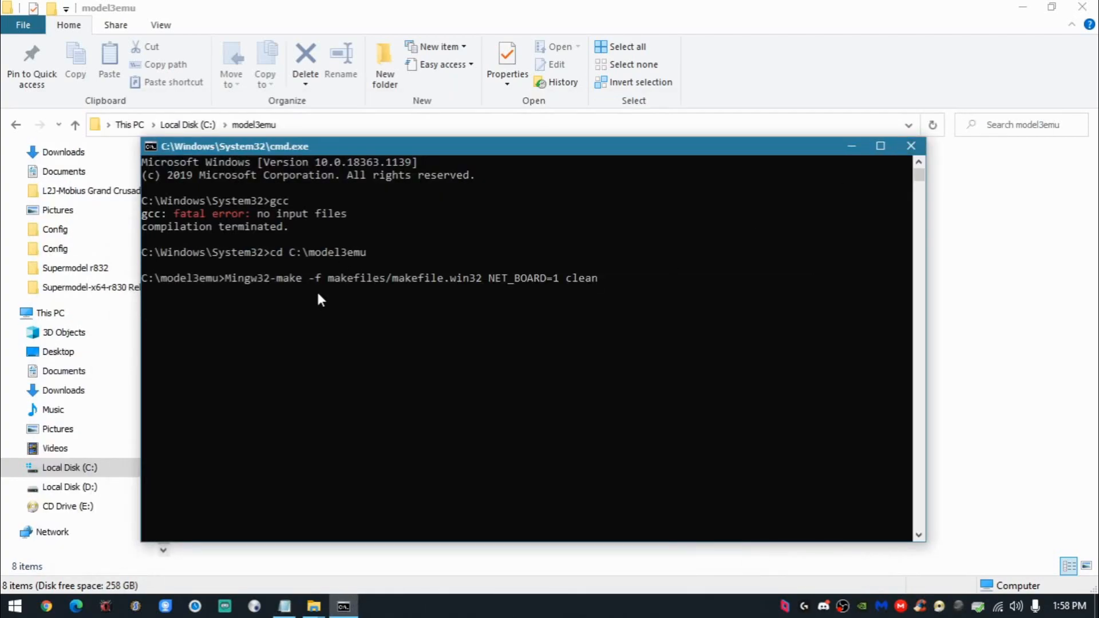
key("Return")
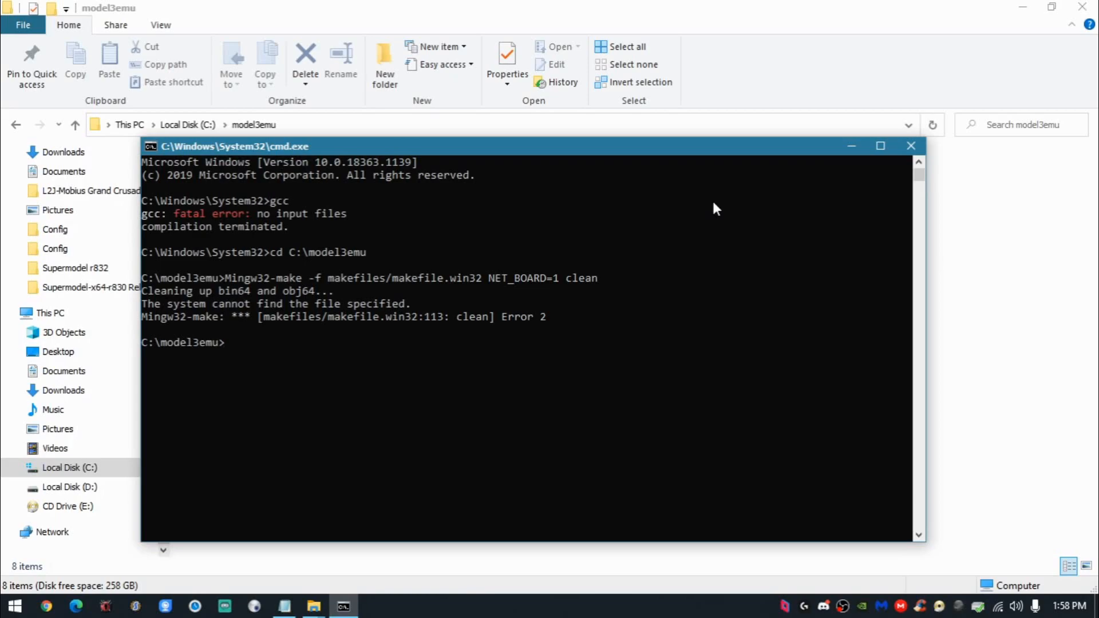
- Run "Mingw32-make -f makefiles/makefile.win32 NET_BOARD=1", copied from the Notepad notes, in the Command Prompt to compile the emulator
left_click(284, 606)
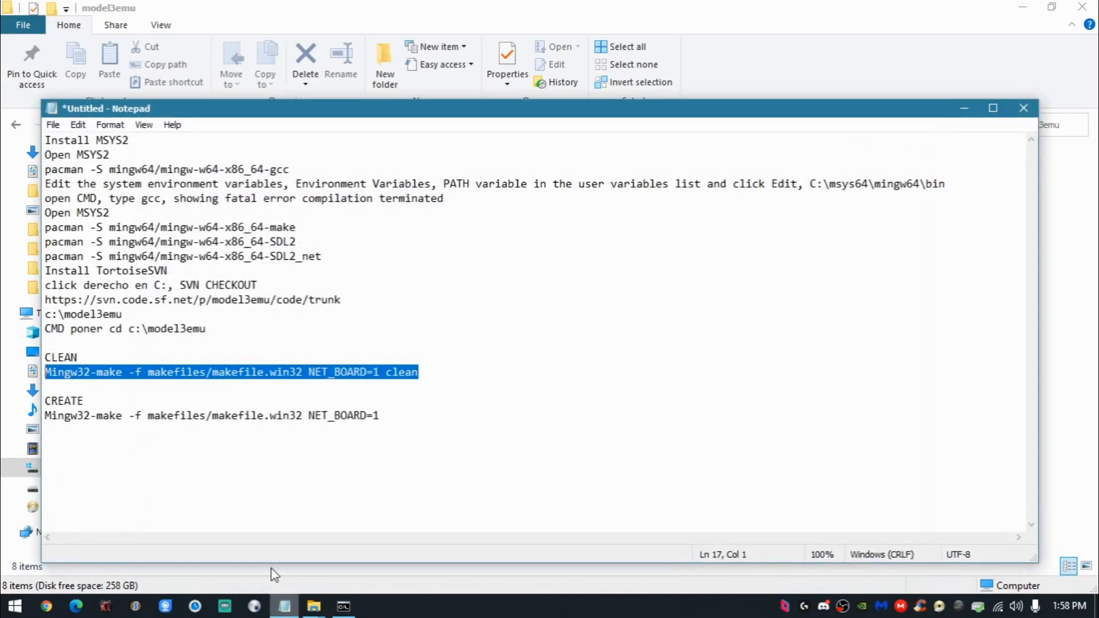
left_click_drag(395, 415, 43, 422)
key("super+c")
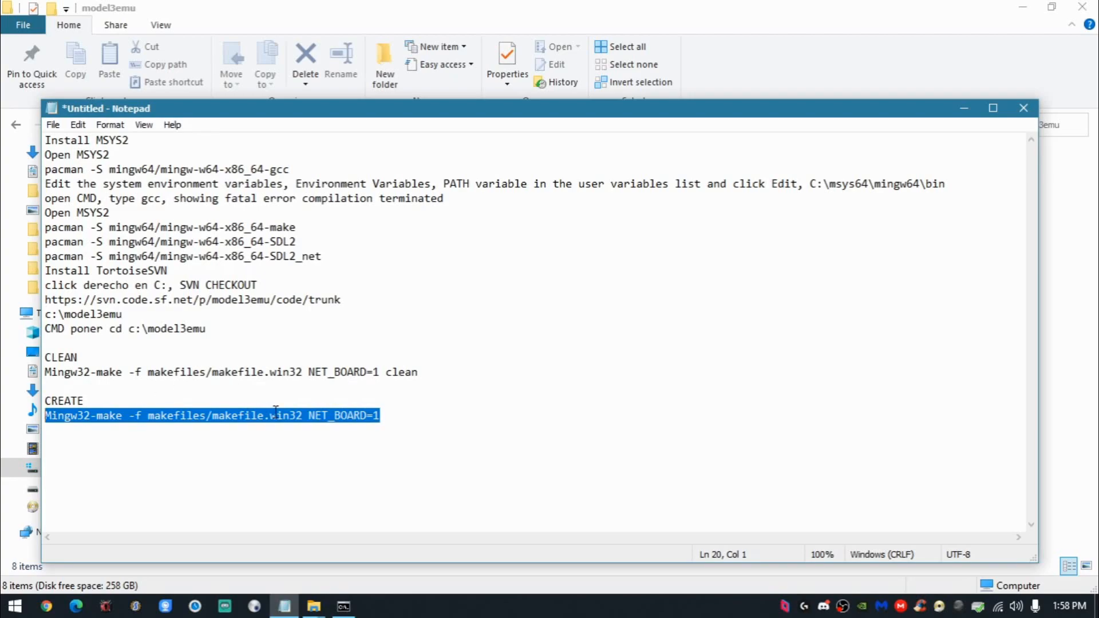
left_click(965, 109)
right_click(379, 304)
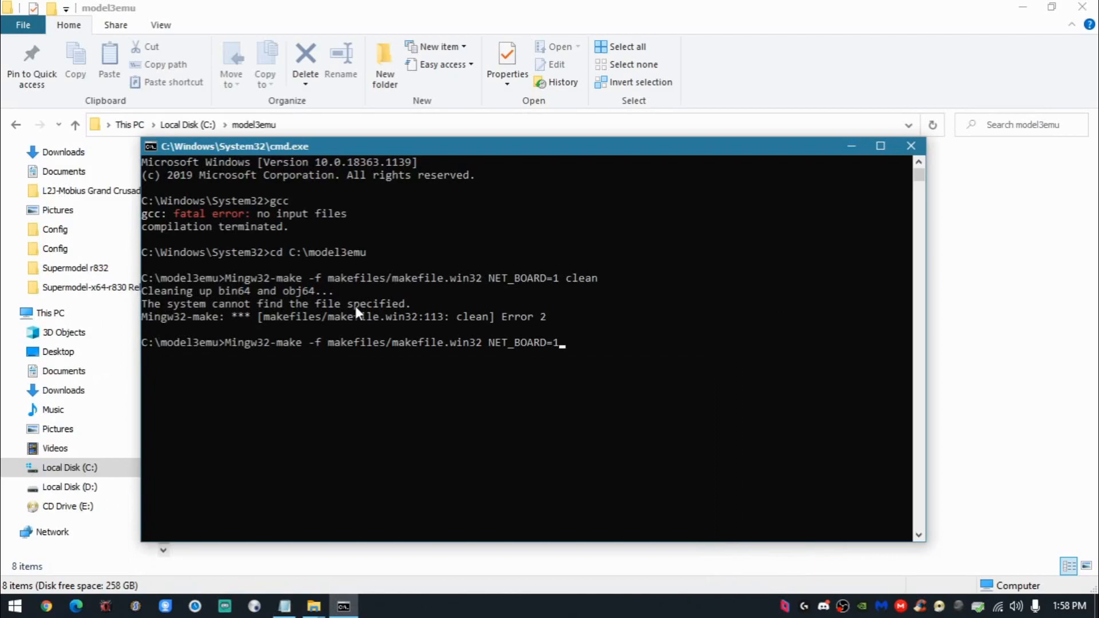
key("Return")
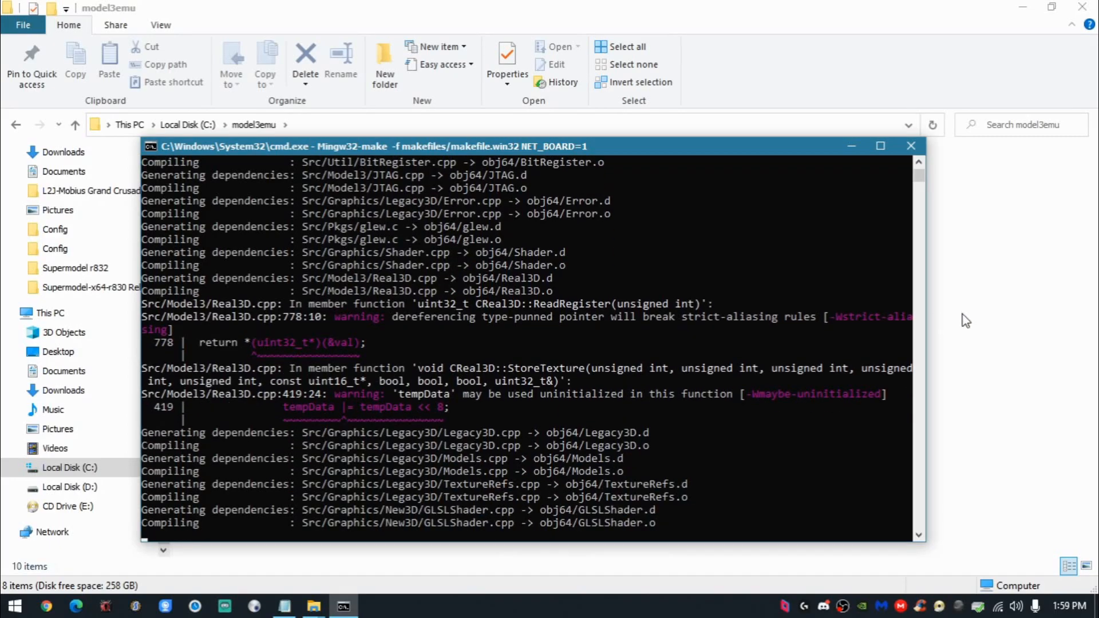
- Check the contents of the bin64 folder in File Explorer and return to the model3emu folder
left_click(962, 317)
double_click(248, 194)
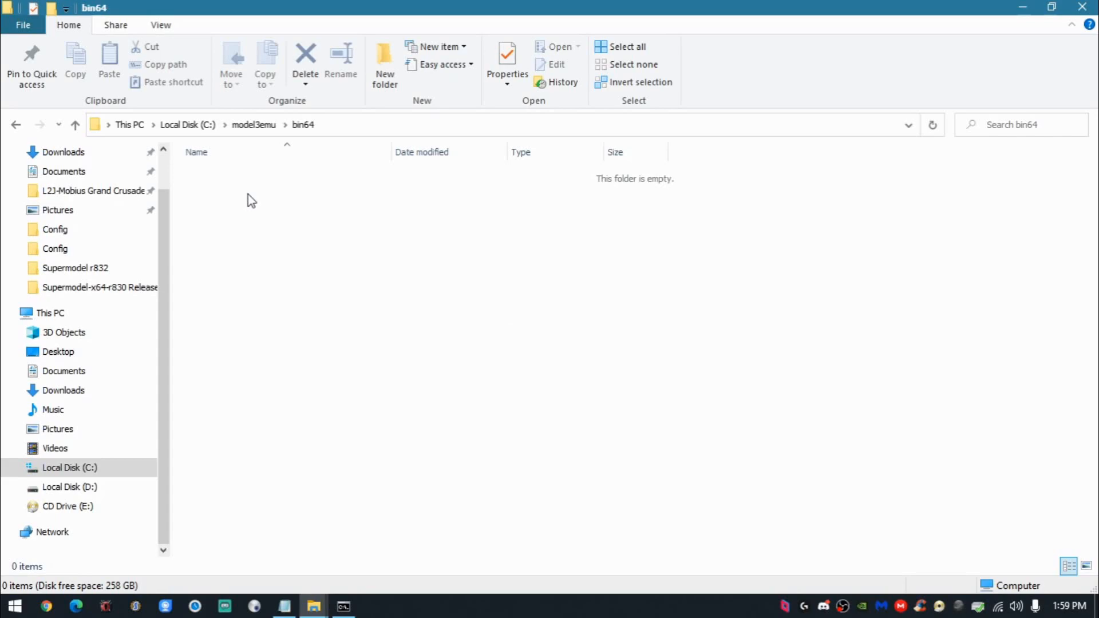
left_click(254, 124)
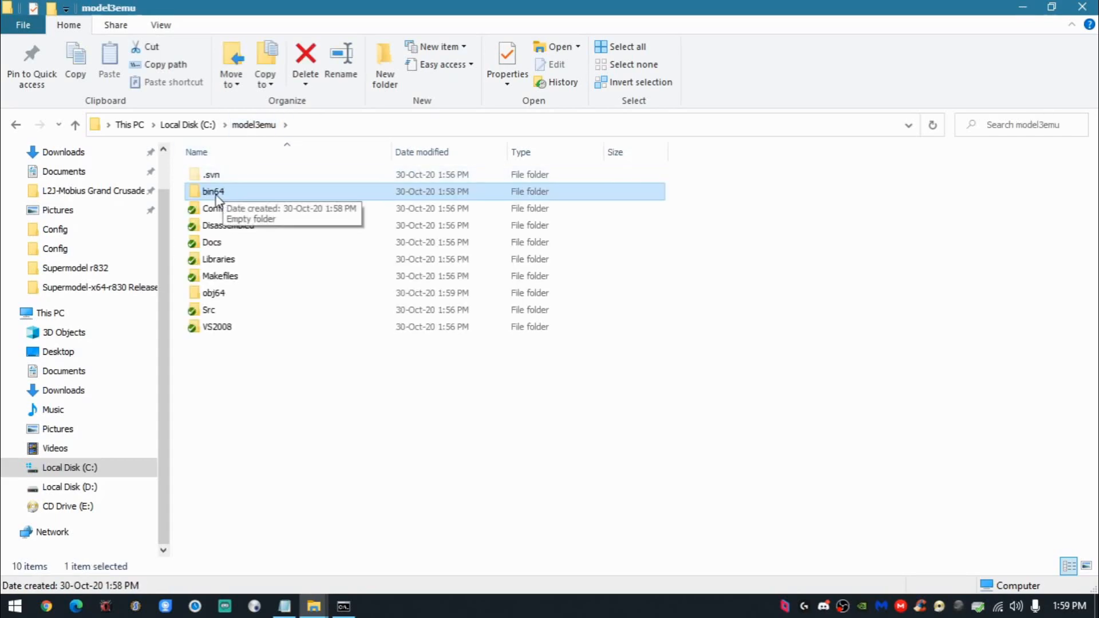
- Check the bin64 folder in File Explorer and the compile progress in the Command Prompt, returning to the model3emu folder
double_click(217, 194)
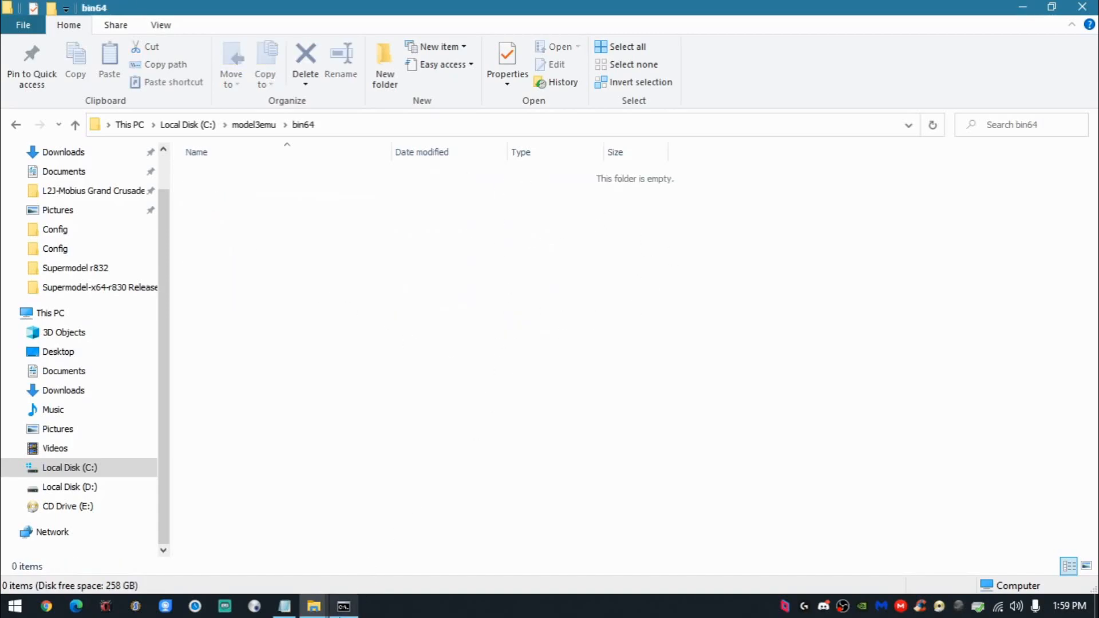
left_click(344, 606)
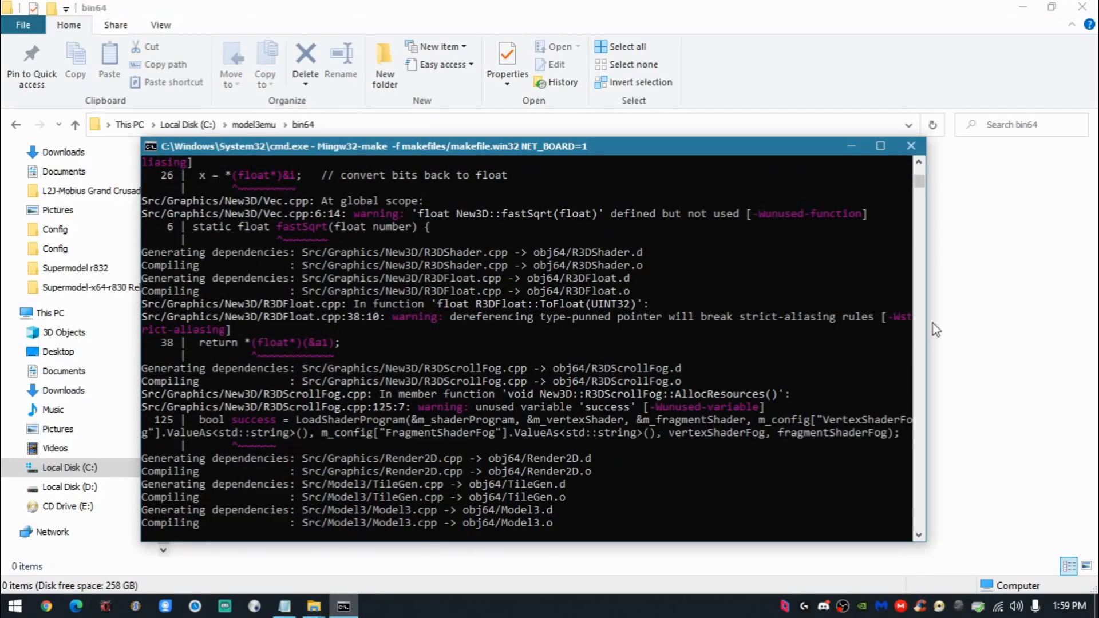
left_click(996, 308)
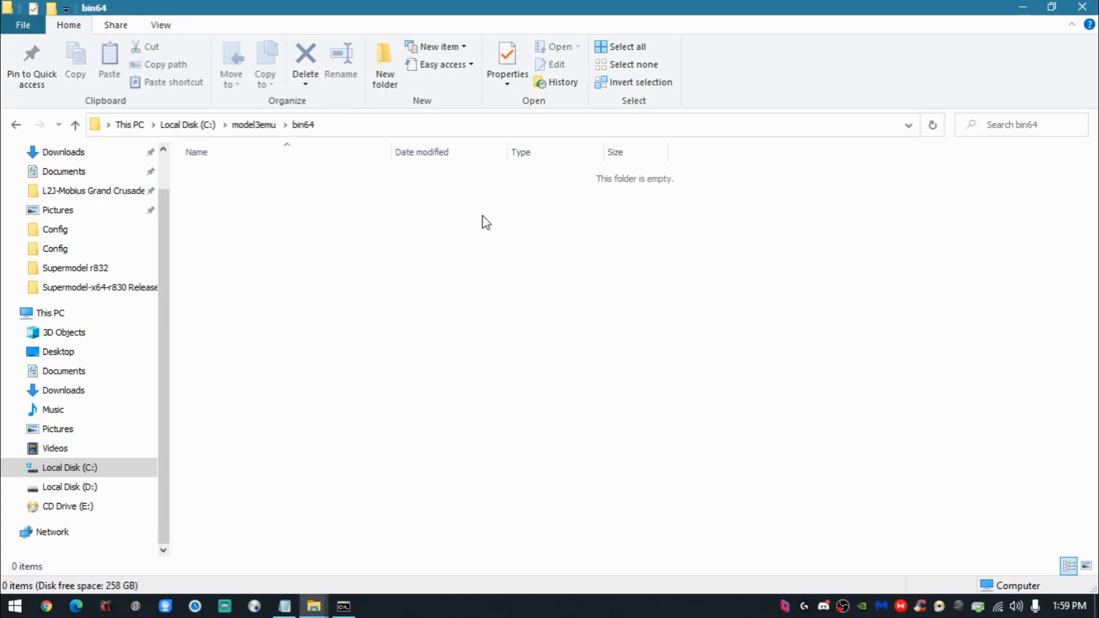
left_click(15, 125)
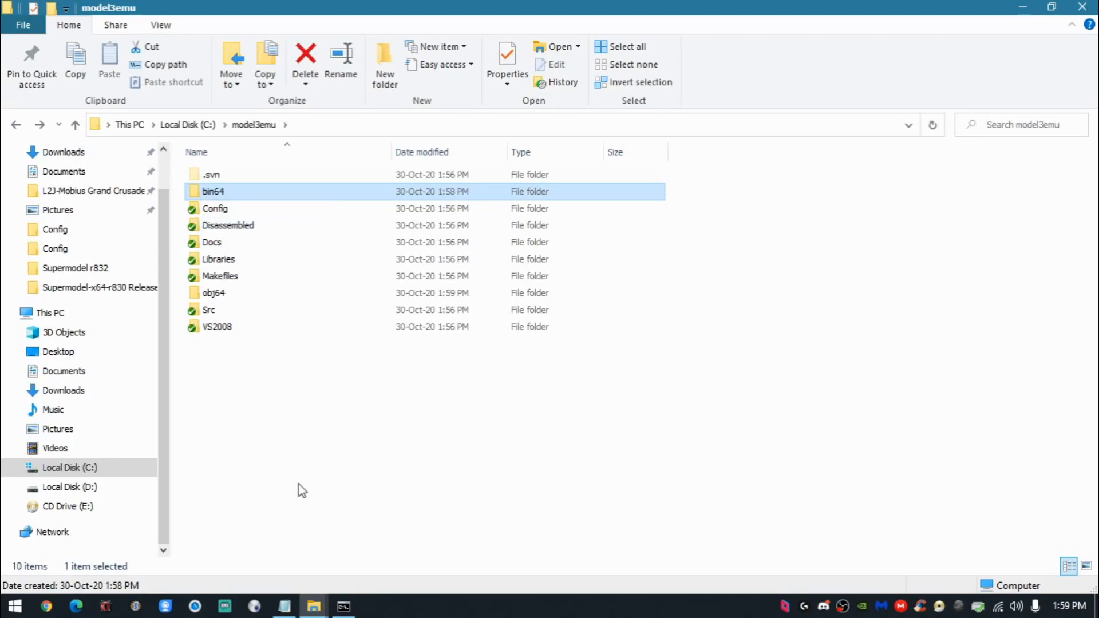
left_click(343, 606)
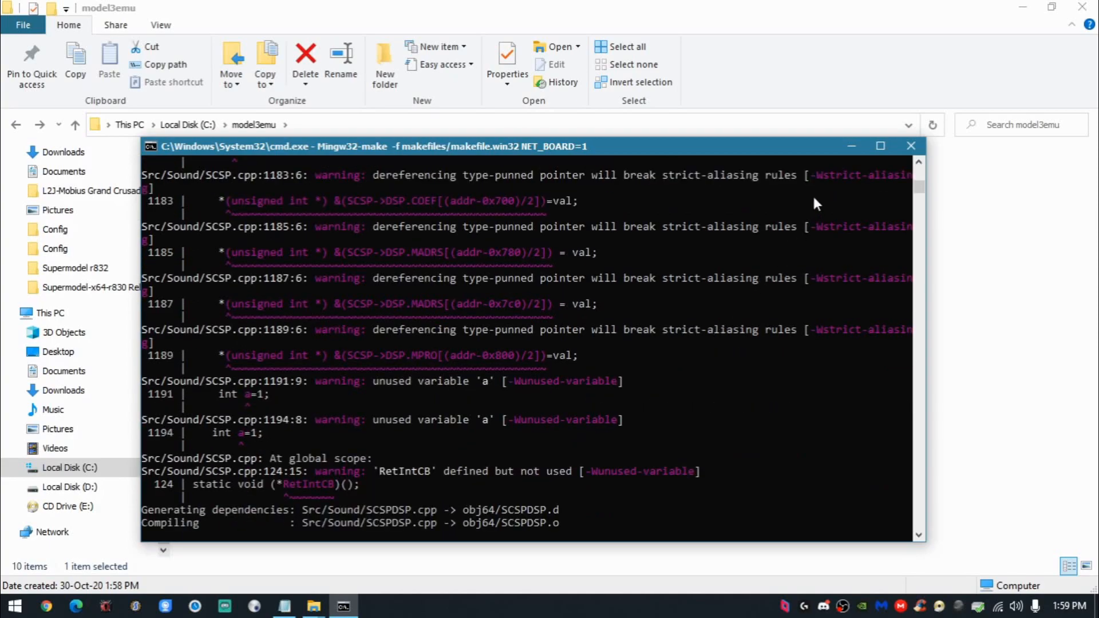
left_click(844, 148)
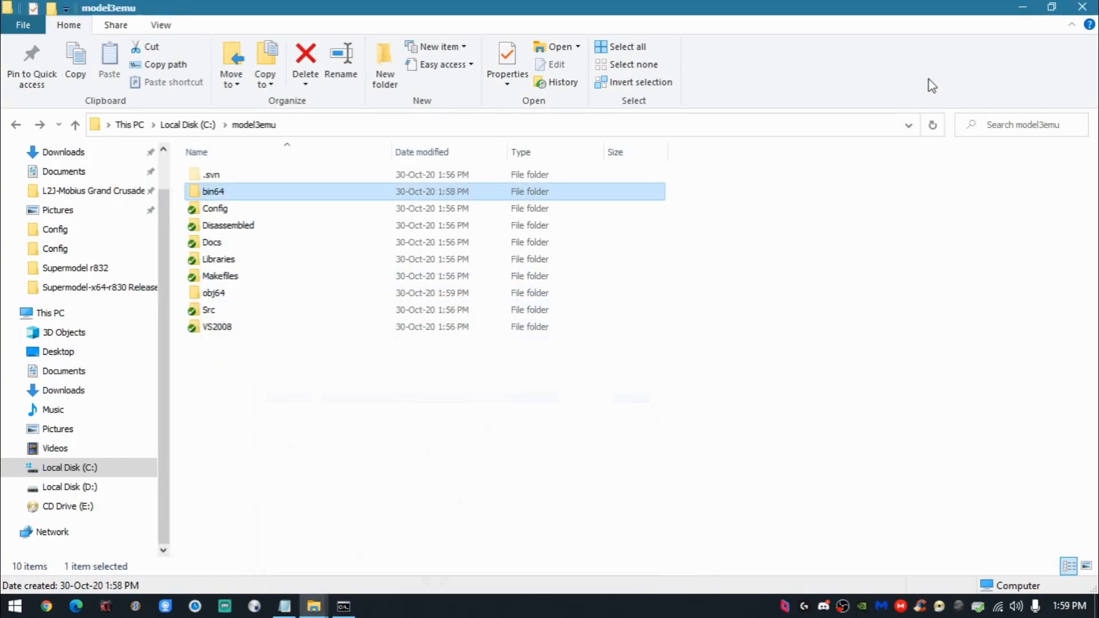
- Set winme.bmp from the Pictures folder as the desktop background and show the desktop
left_click(1023, 7)
key("super")
left_click(271, 329)
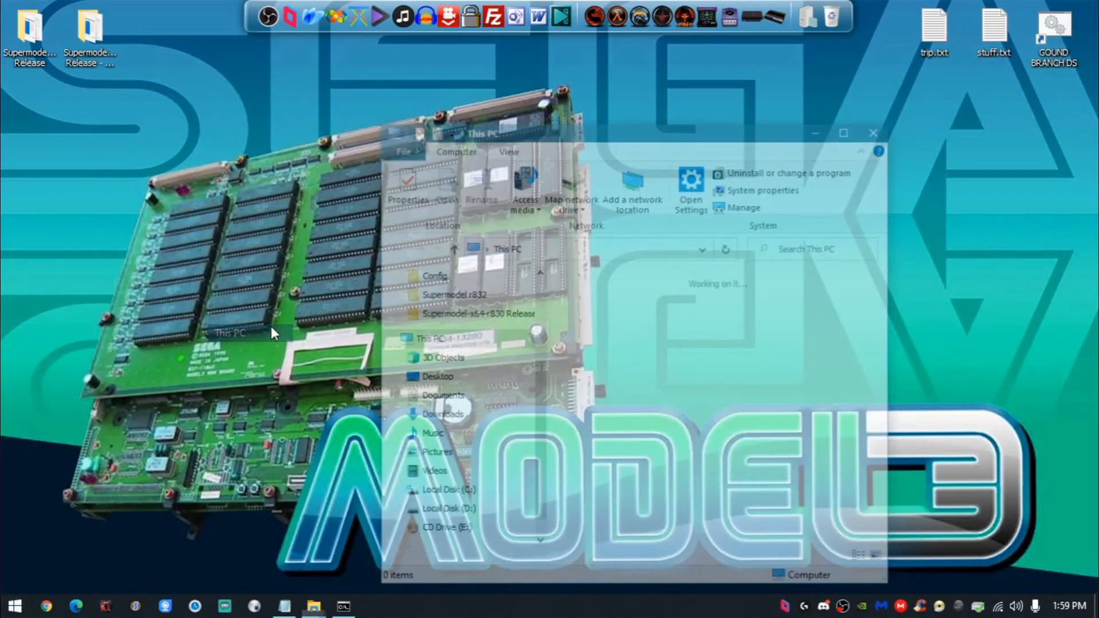
double_click(579, 128)
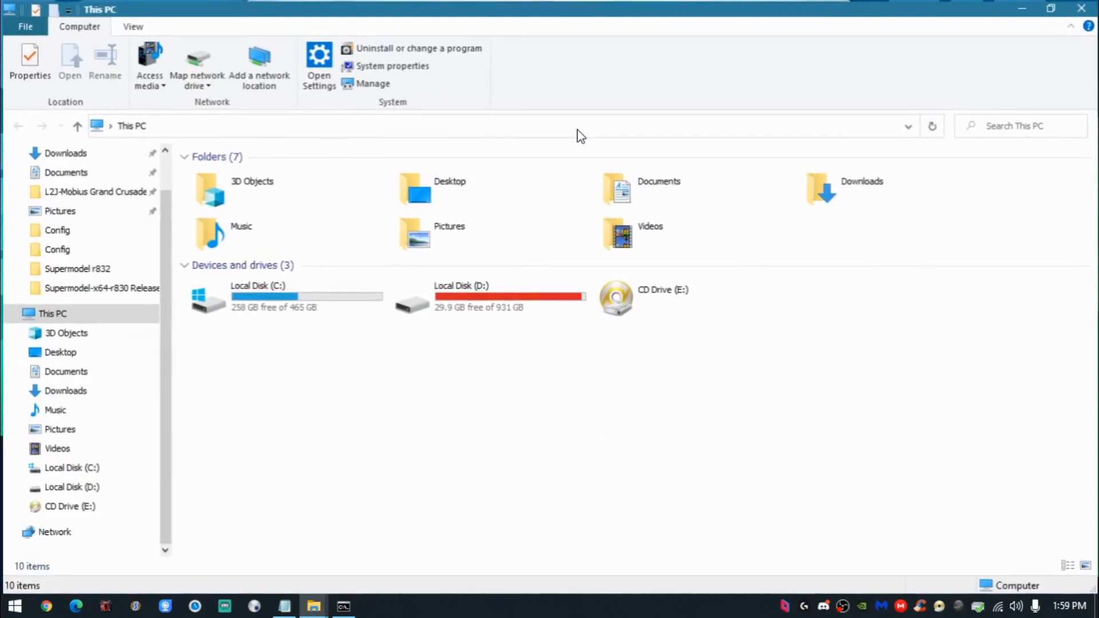
left_click(57, 430)
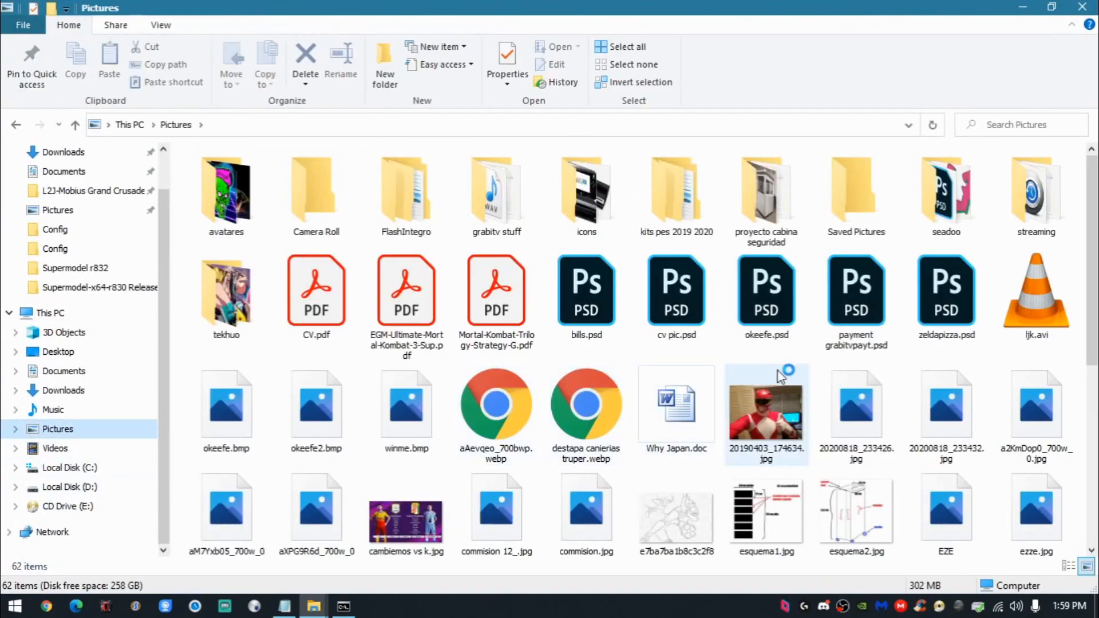
scroll(716, 423, "down", 5)
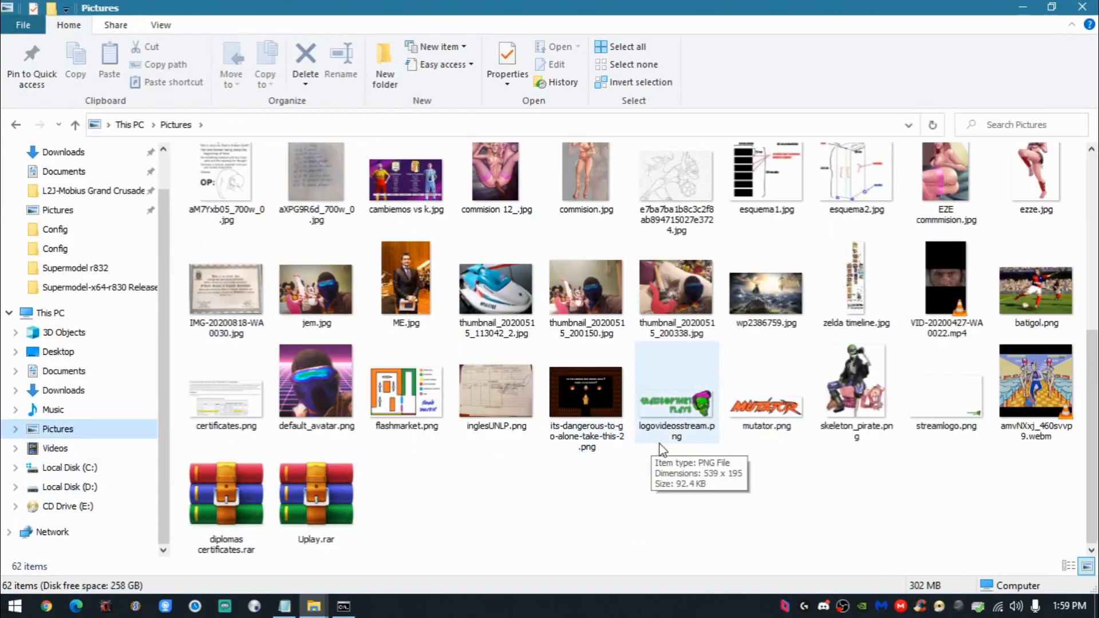
scroll(835, 415, "up", 5)
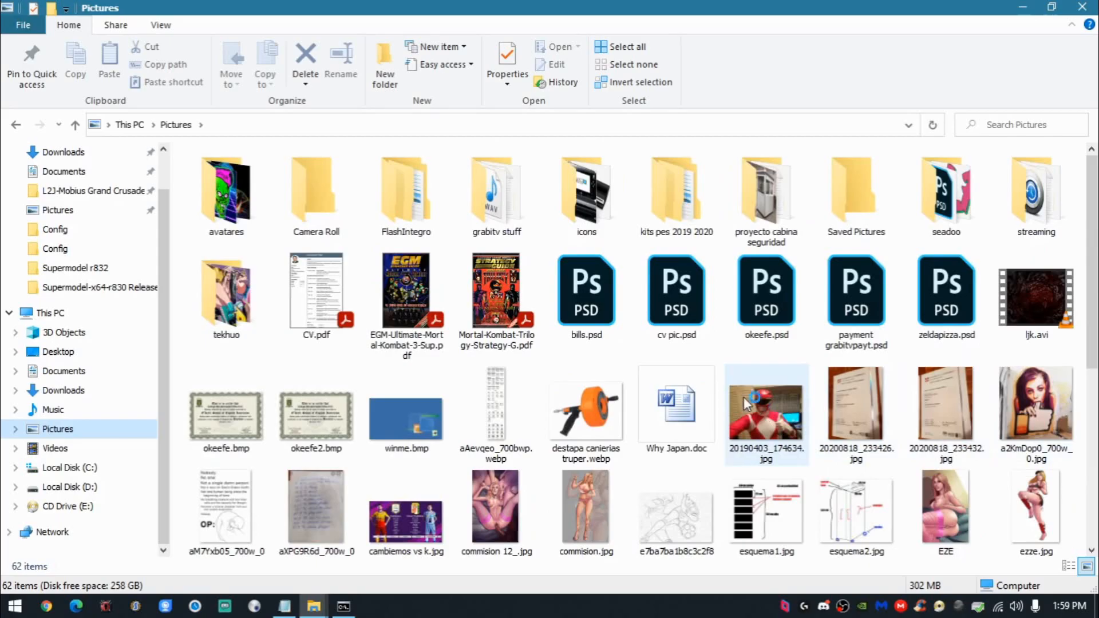
right_click(383, 415)
left_click(269, 95)
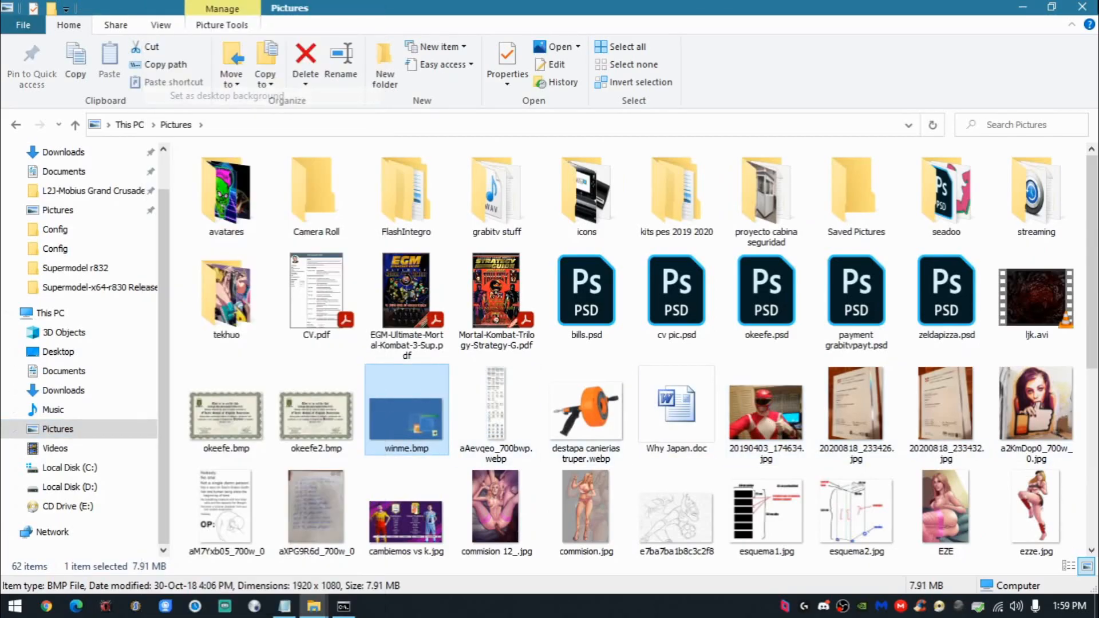
key("super+d")
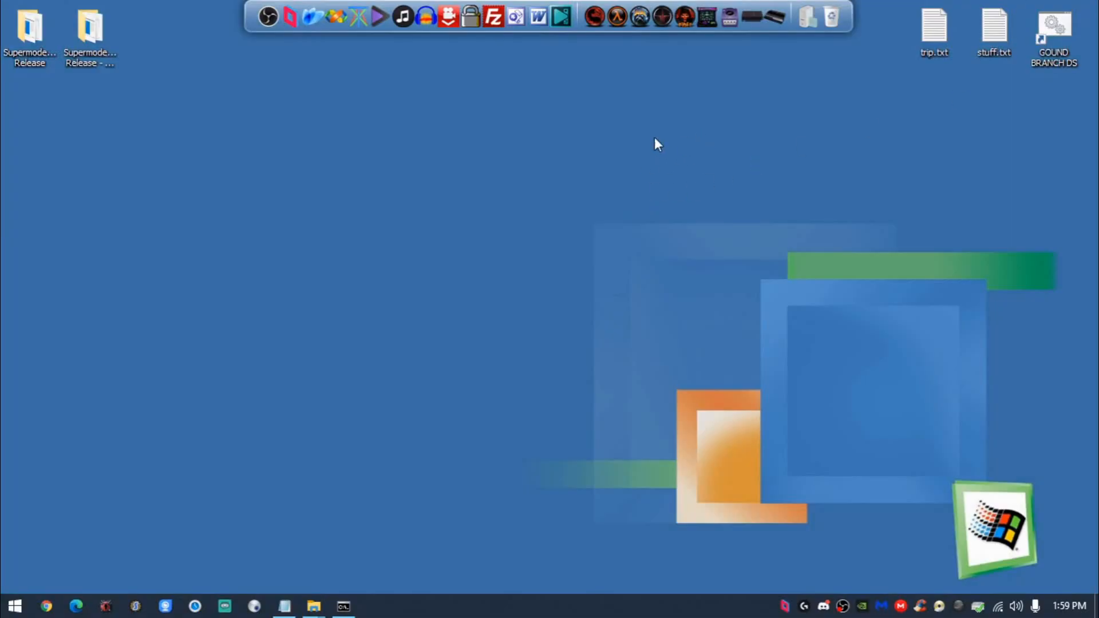
- Examine the Supermodel-x64-r830 Release folder on the desktop: its three SDL DLL files and the Saves, NVRAM and Config folders
double_click(57, 26)
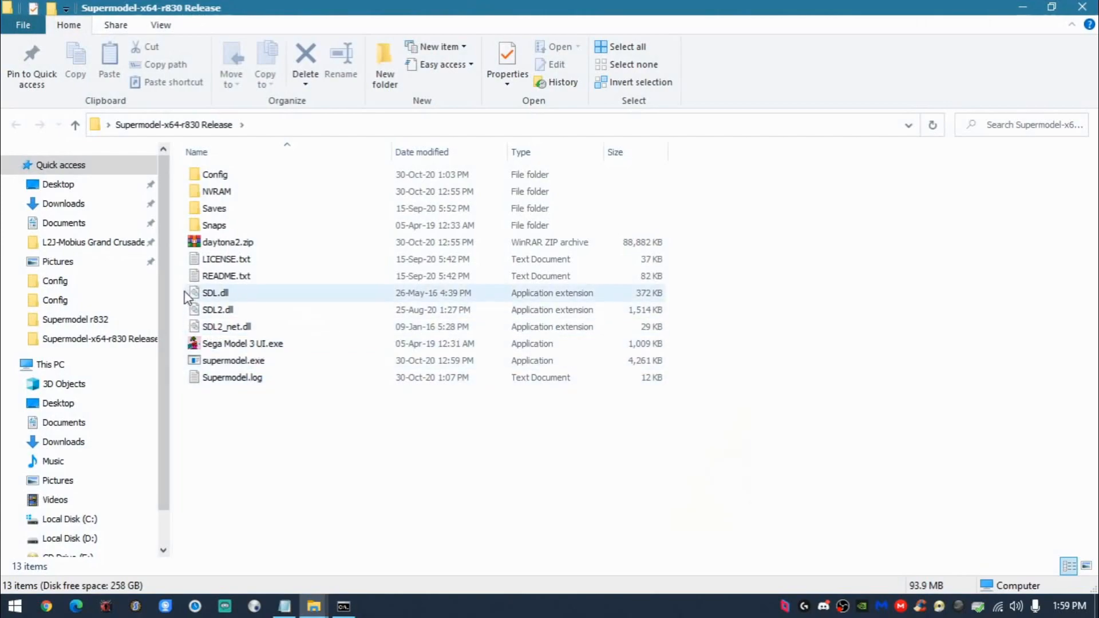
left_click_drag(177, 291, 219, 327)
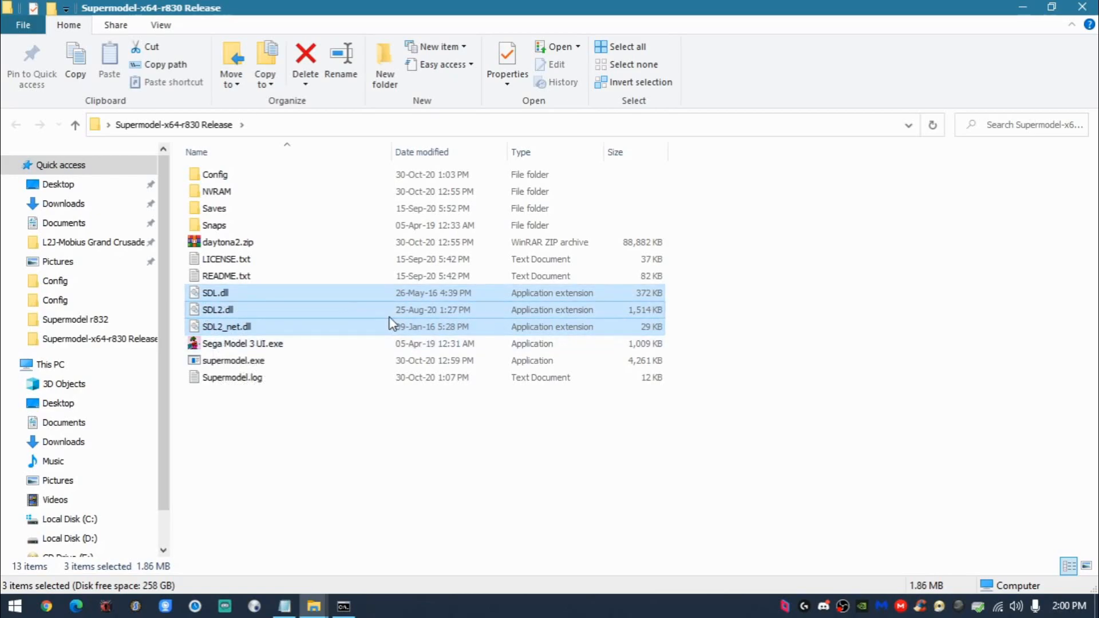
double_click(252, 209)
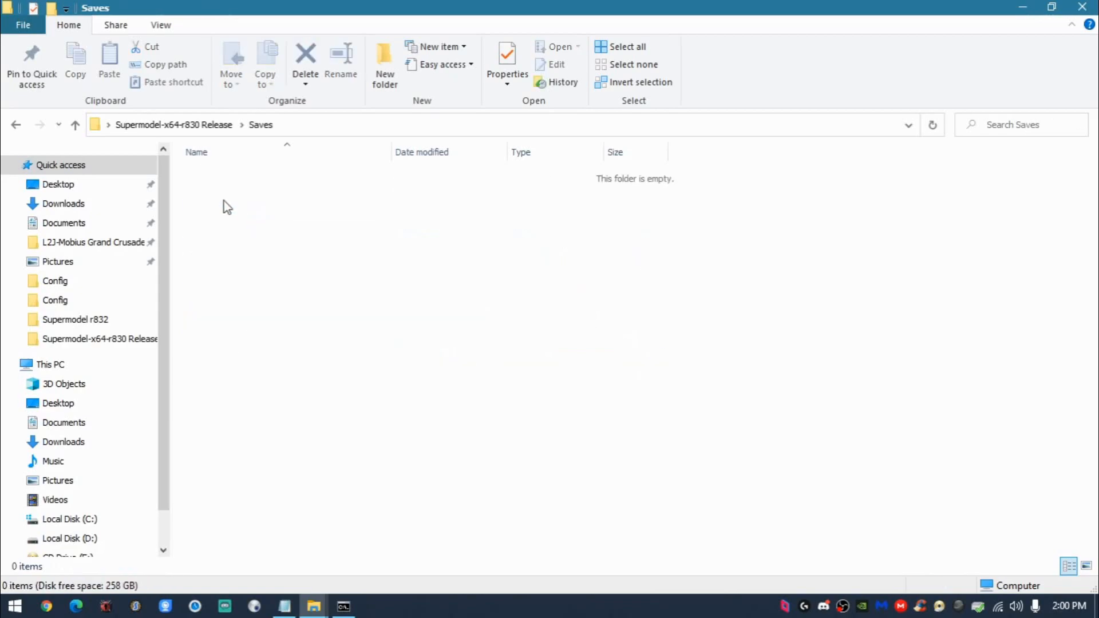
left_click(25, 124)
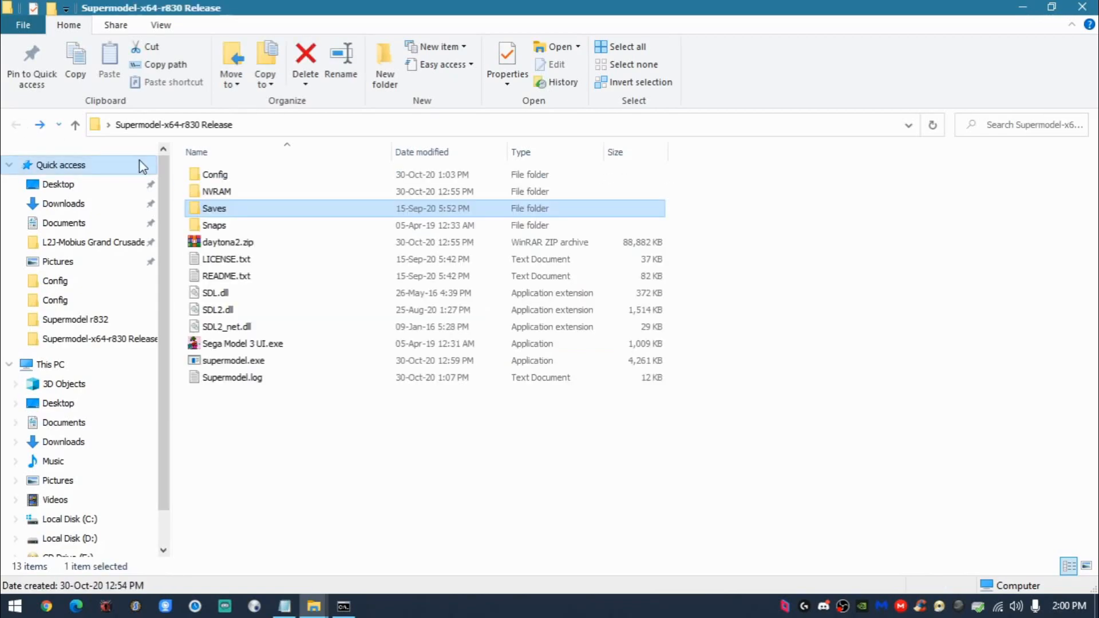
double_click(200, 195)
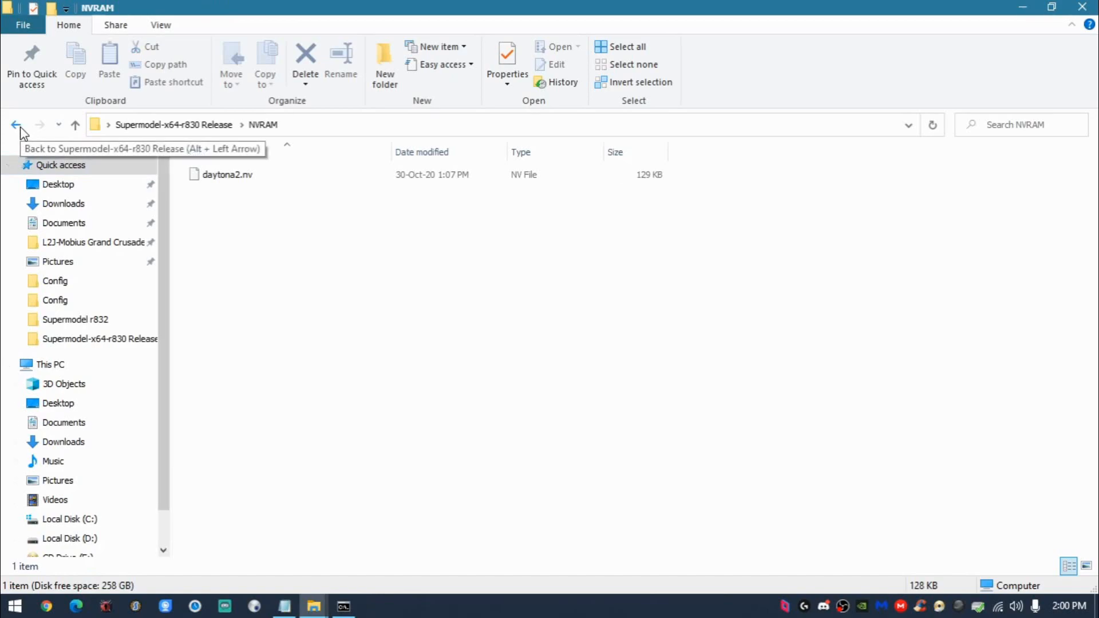
left_click(15, 124)
double_click(209, 175)
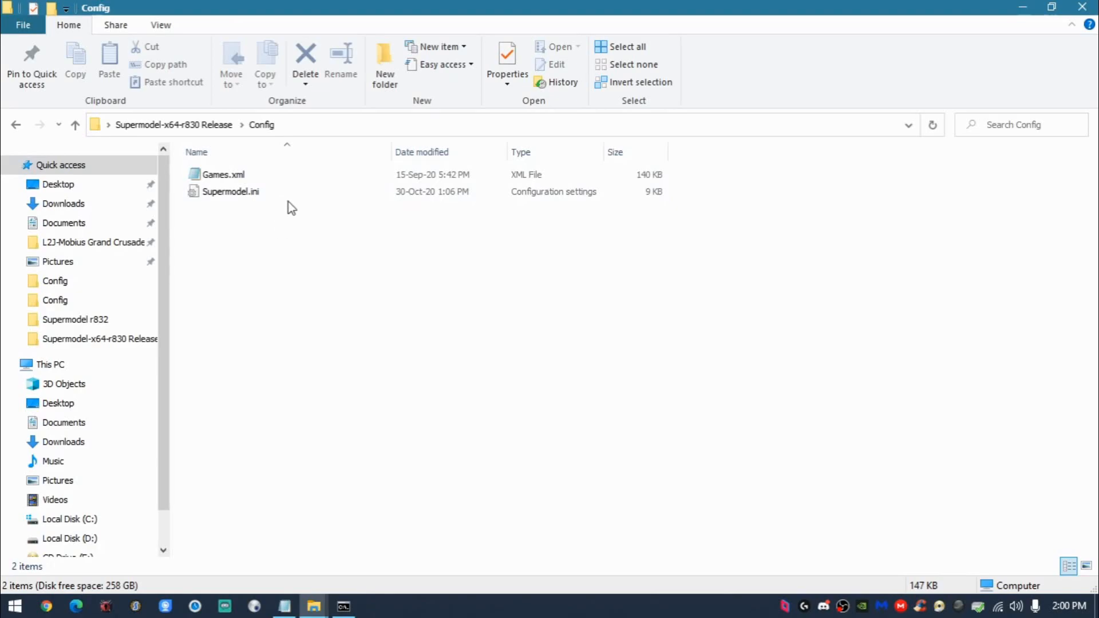
- View the ROM set definitions in Games.xml in Notepad and close the file
double_click(205, 175)
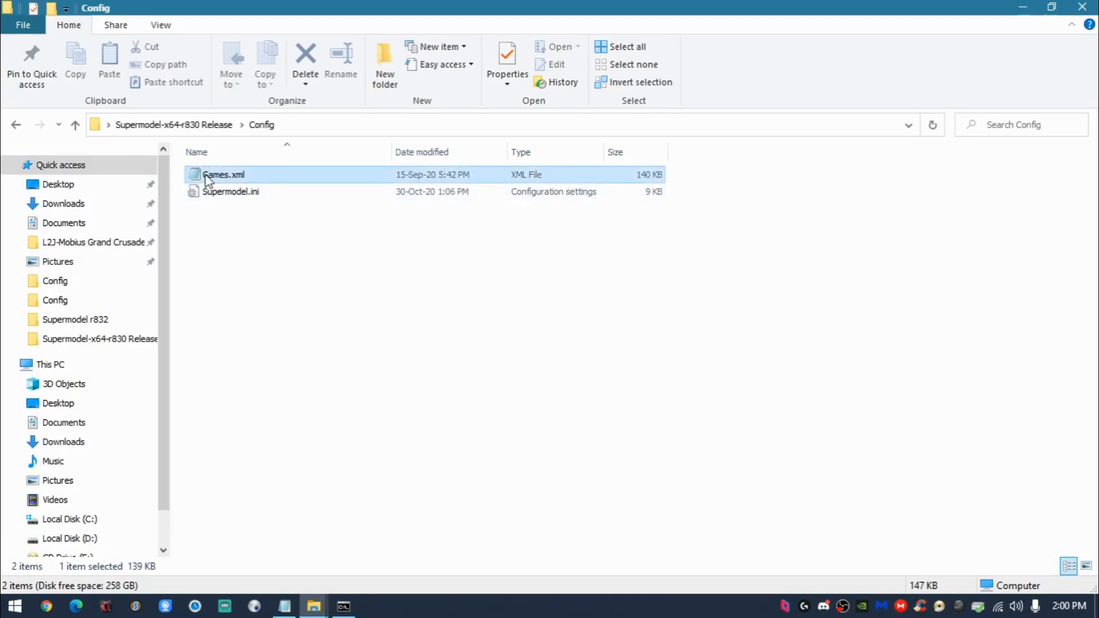
scroll(682, 211, "down", 10)
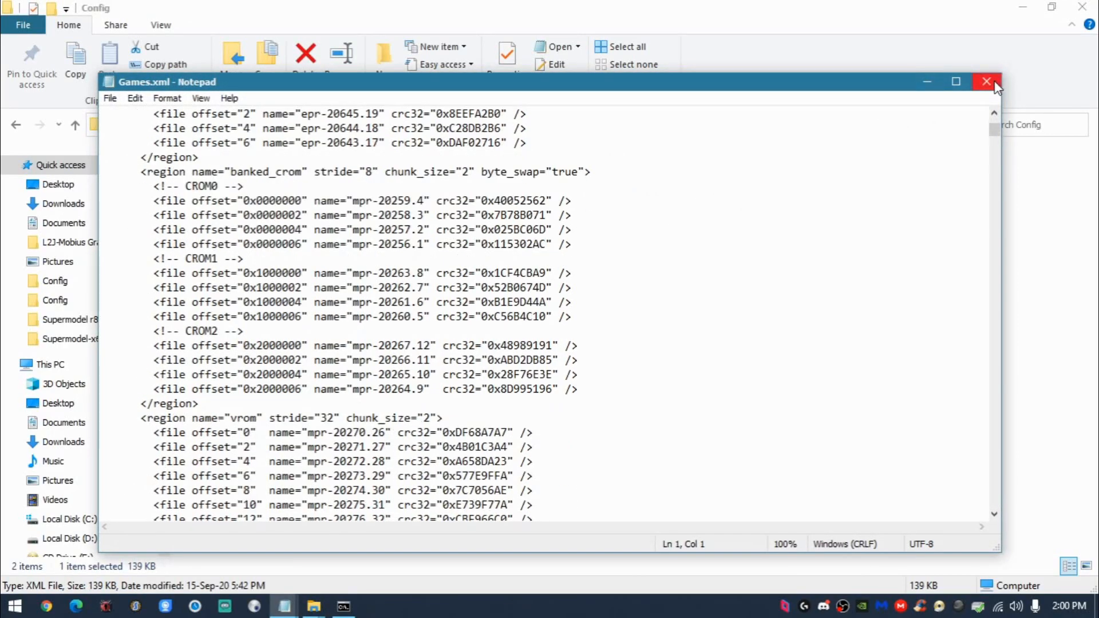
left_click(994, 84)
double_click(397, 181)
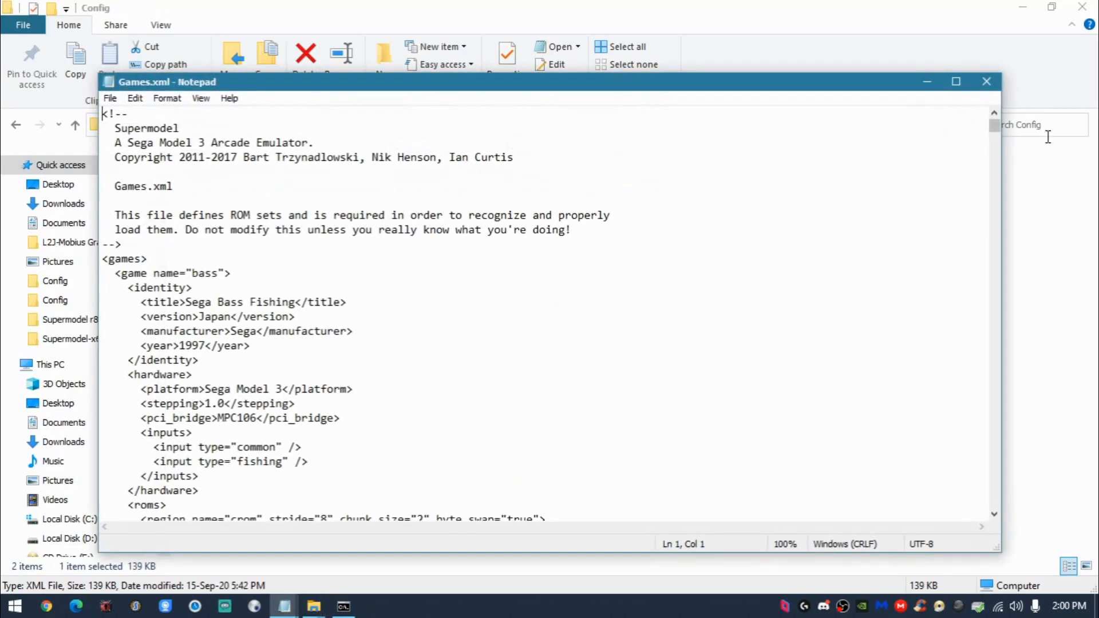
left_click(986, 82)
- Open Supermodel.ini from the Config folder and set EmulateNet to 0 in the network board settings
left_click(230, 195)
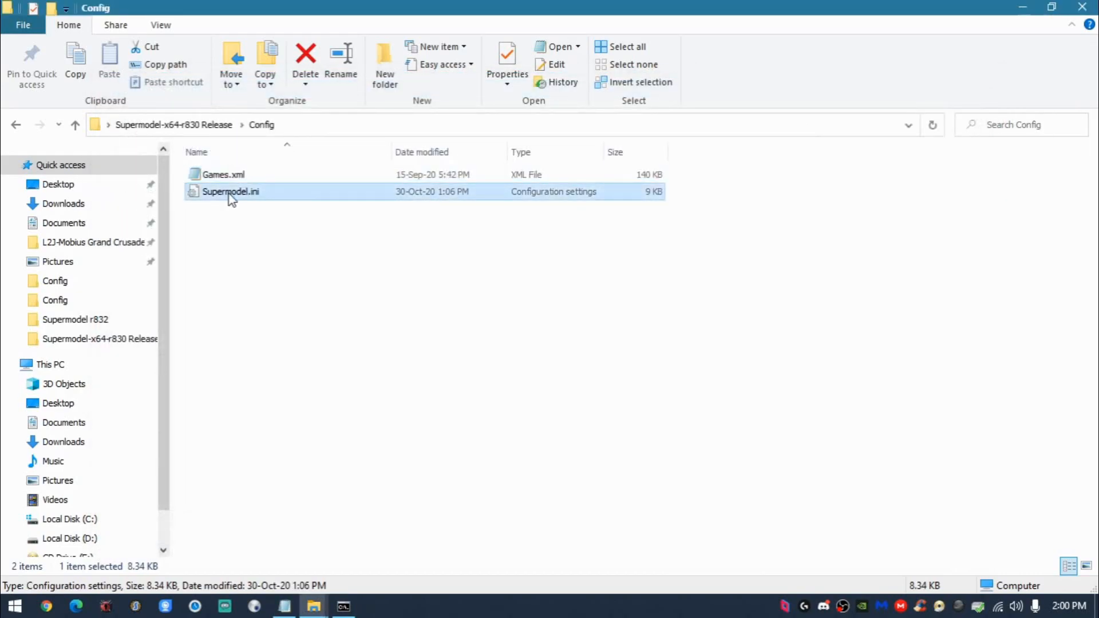
double_click(231, 192)
scroll(564, 226, "down", 15)
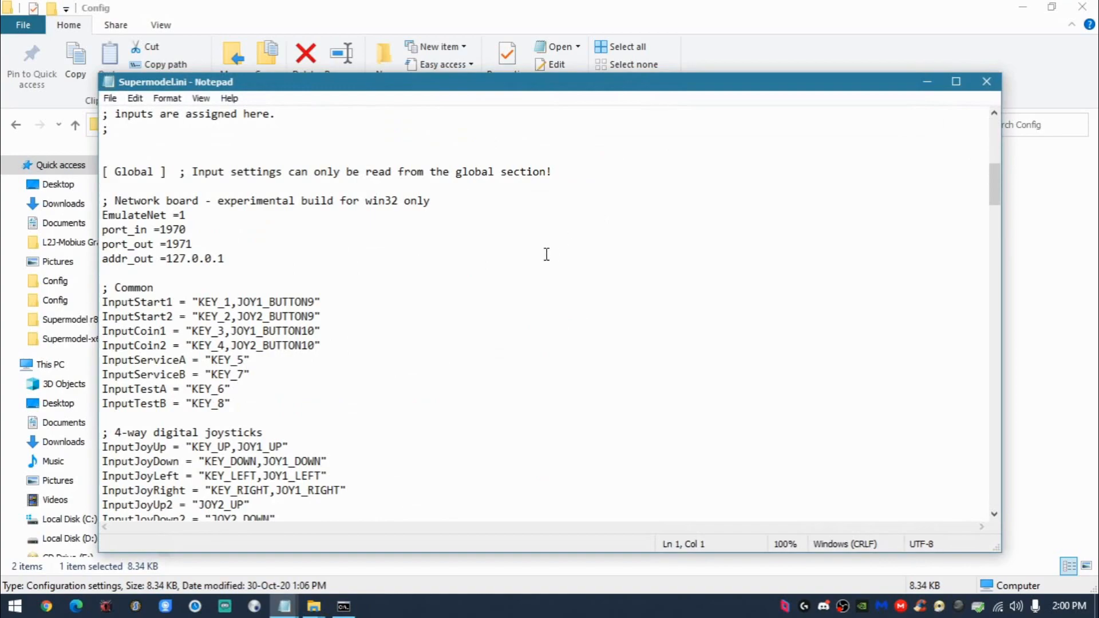
left_click(291, 209)
key("BackSpace")
type("0")
- Clear the addr_out address in Supermodel.ini, save the file, and close both Notepad and the release folder
left_click(234, 258)
left_click_drag(234, 257, 166, 259)
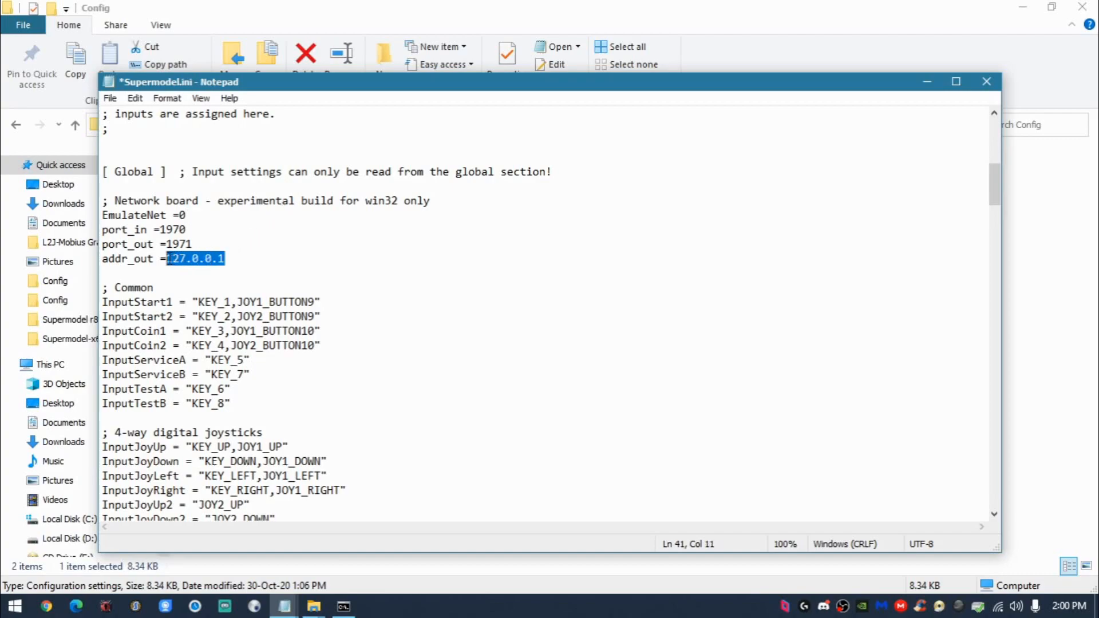
key("BackSpace")
scroll(303, 206, "up", 4)
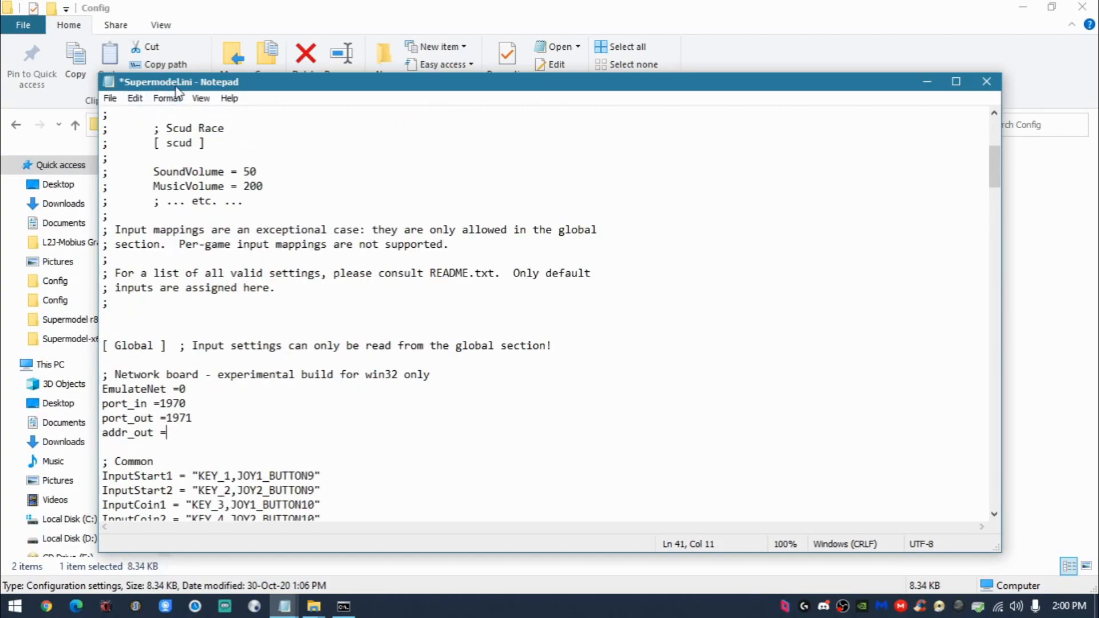
left_click(191, 389)
left_click(167, 434)
left_click_drag(122, 433, 162, 428)
left_click(166, 434)
left_click(987, 82)
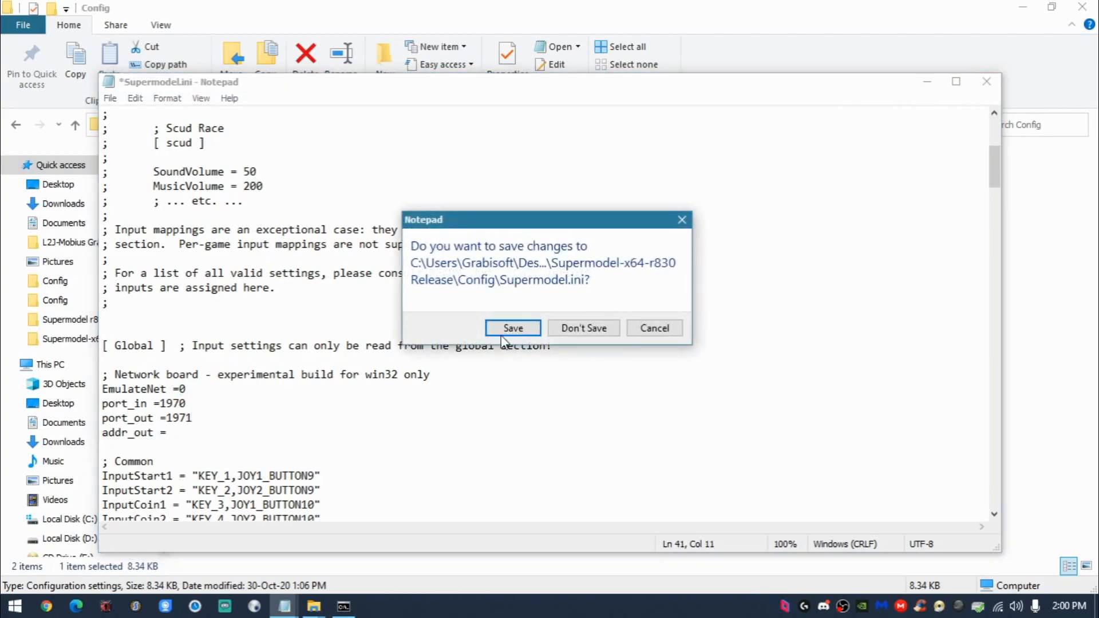
left_click(507, 330)
left_click(16, 125)
left_click(1081, 7)
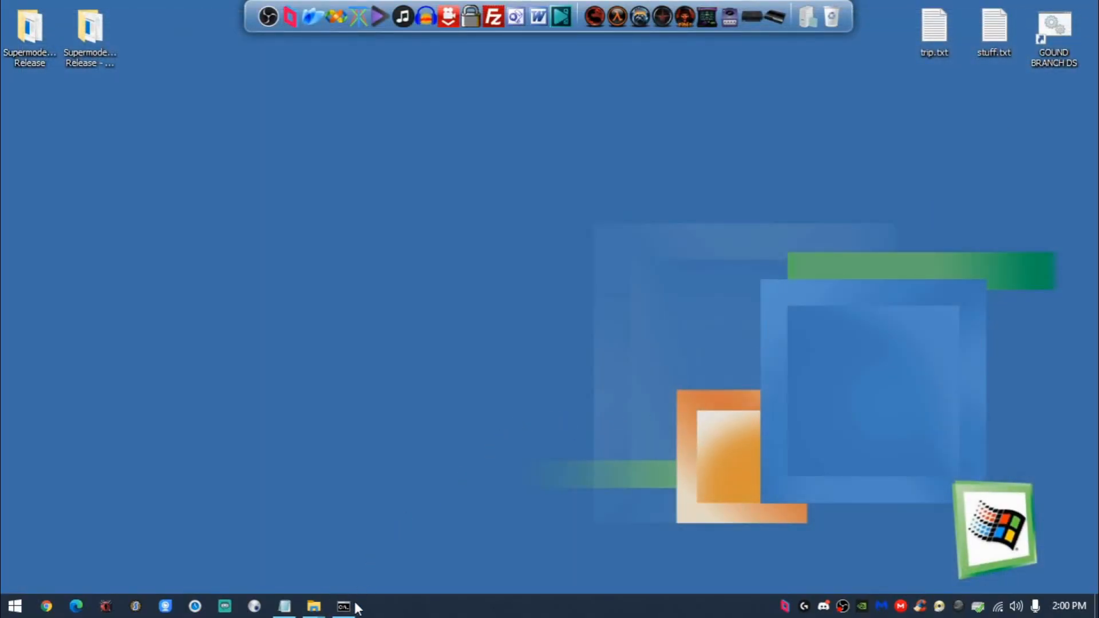
- Check the compile output, close the Command Prompt, and open the bin64 folder in C:\model3emu
left_click(355, 602)
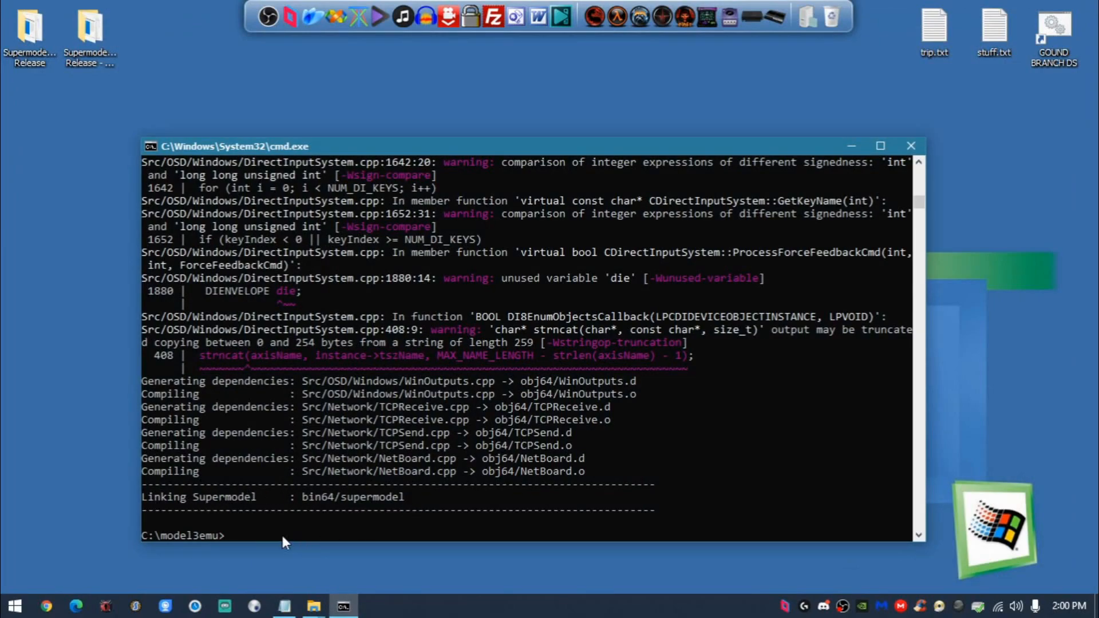
left_click(915, 152)
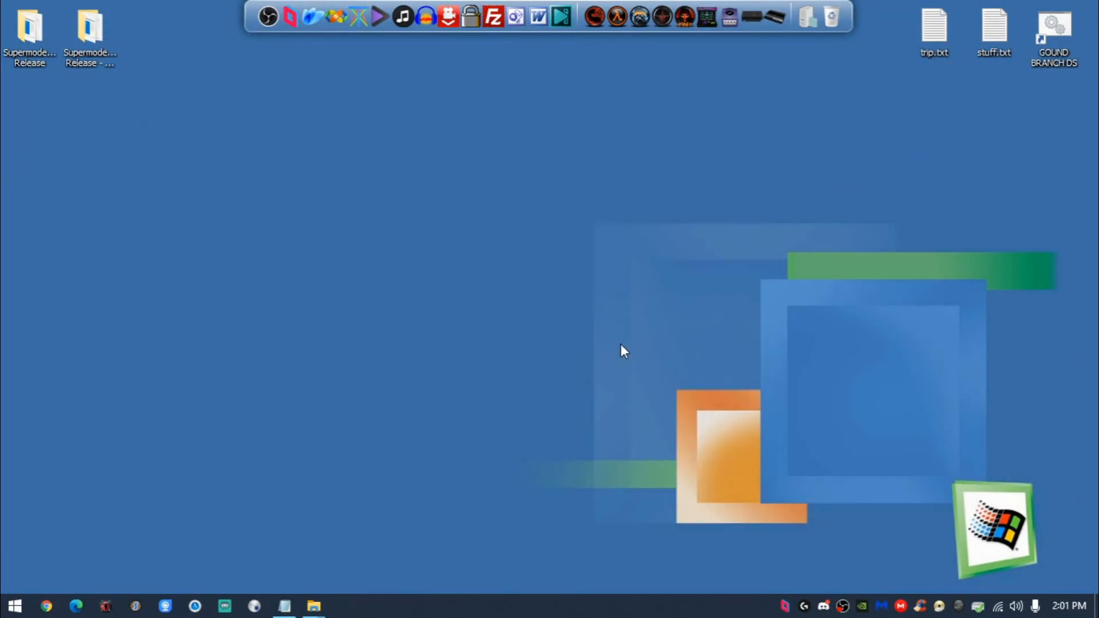
mouse_move(314, 606)
left_click(368, 533)
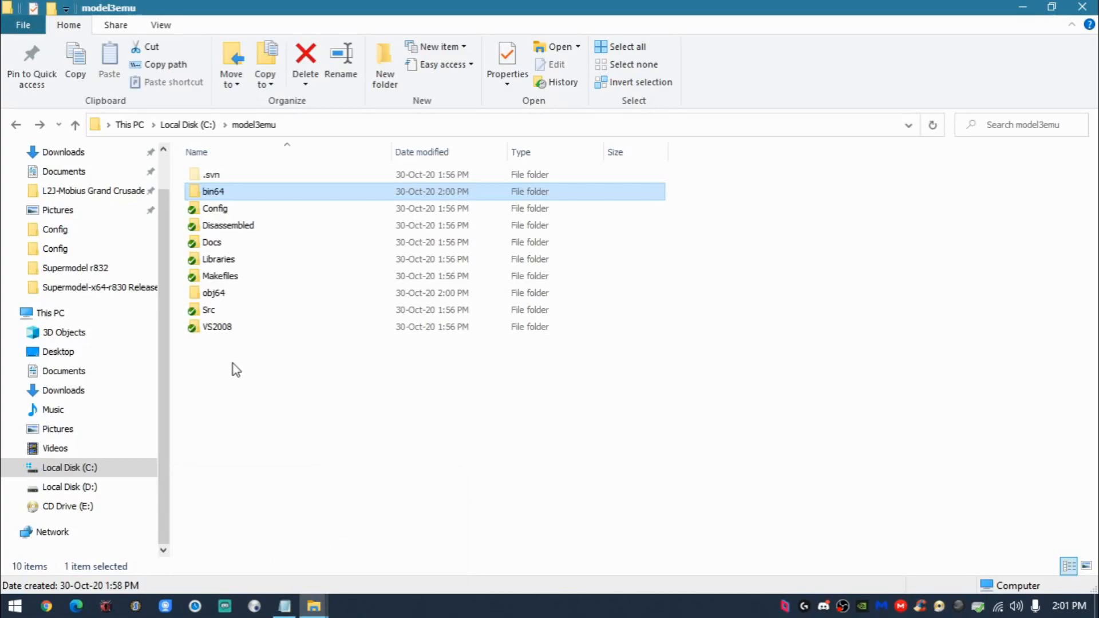
left_click(185, 208)
double_click(213, 191)
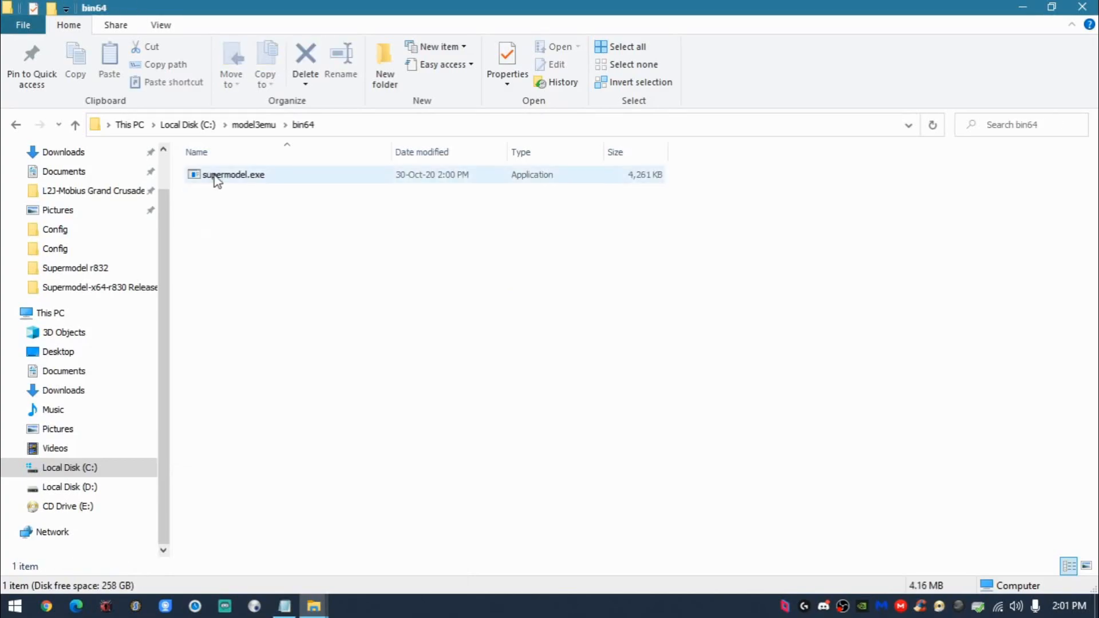
- Move supermodel.exe from the bin64 folder to the desktop, placing its icon beside the two Supermodel folders
left_click(218, 176)
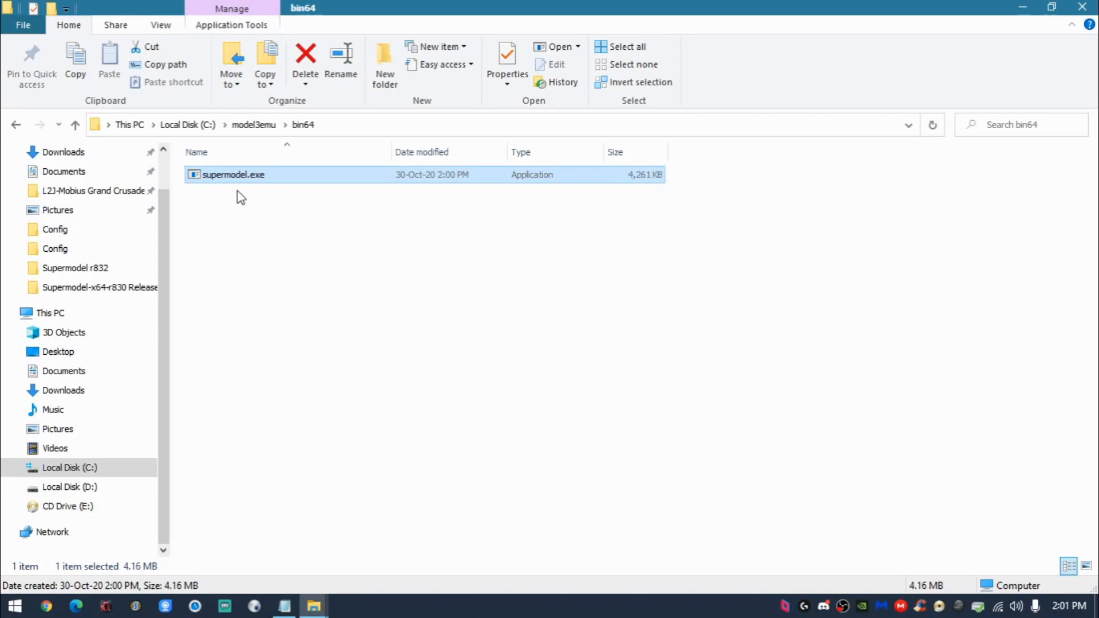
key("ctrl+x")
left_click(1084, 7)
left_click(410, 301)
key("ctrl+v")
left_click_drag(16, 140, 150, 74)
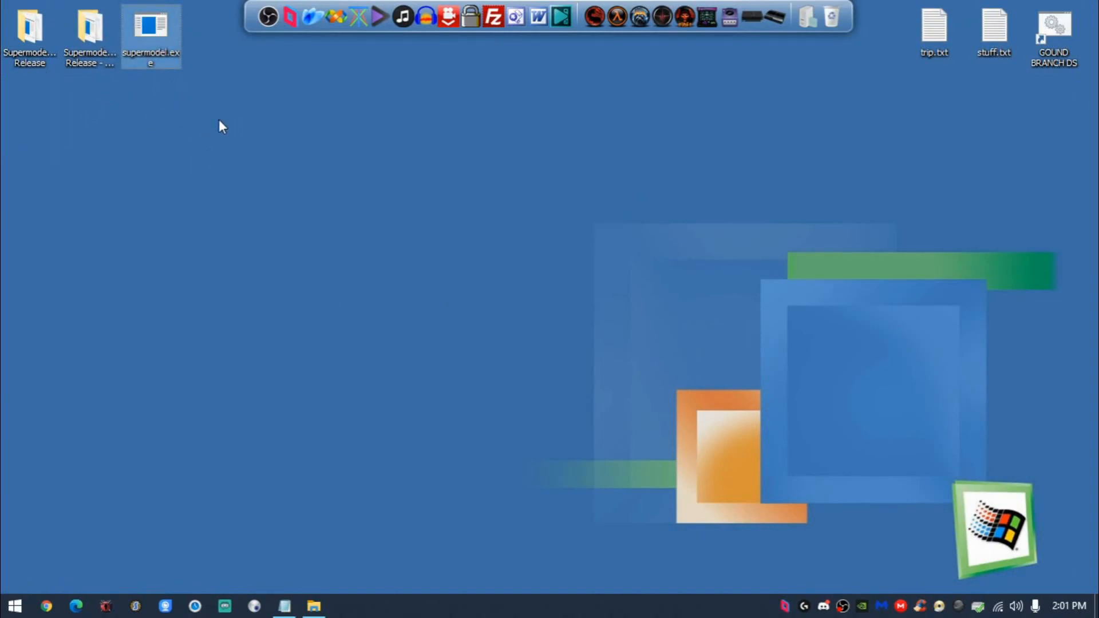
- Paste supermodel.exe into the Supermodel-x64-r830 Release folder on the desktop, replacing the existing copy
double_click(32, 38)
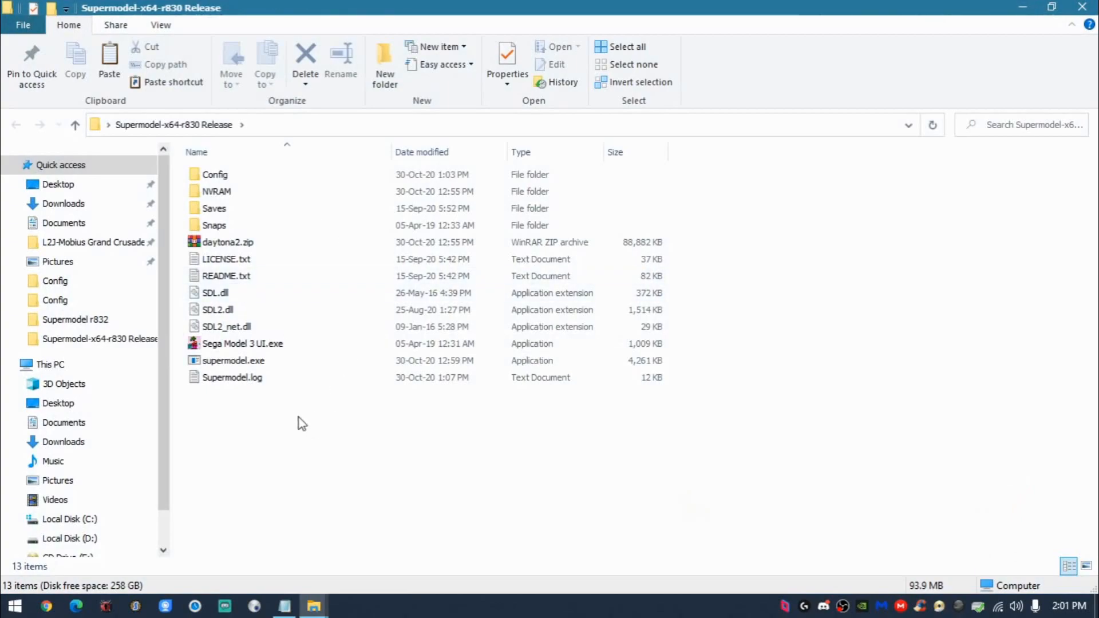
key("ctrl+v")
left_click(485, 181)
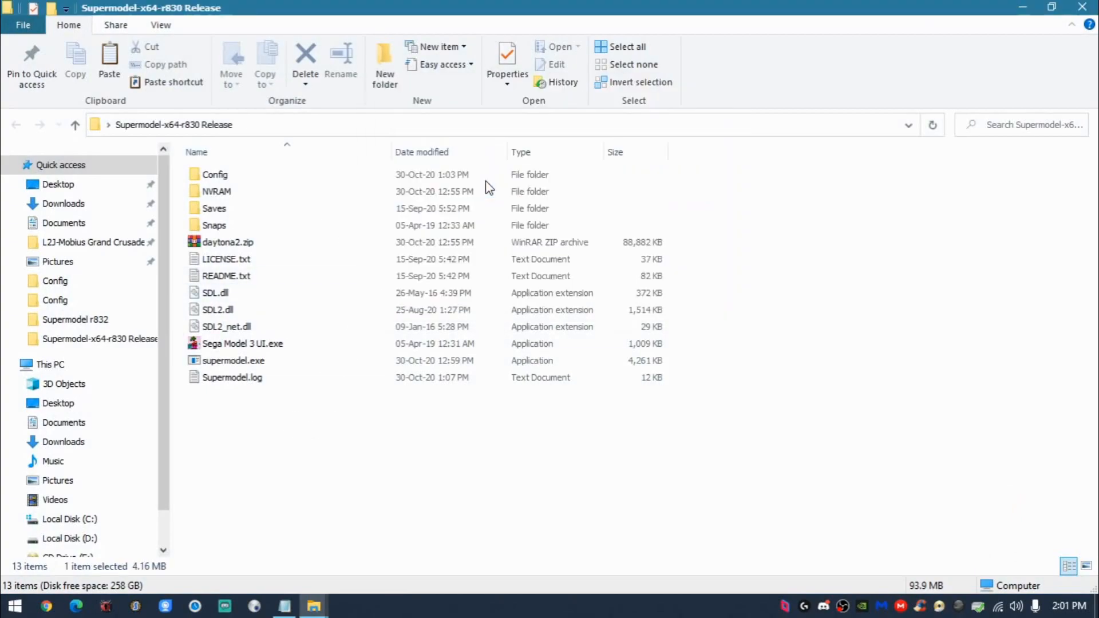
left_click(390, 443)
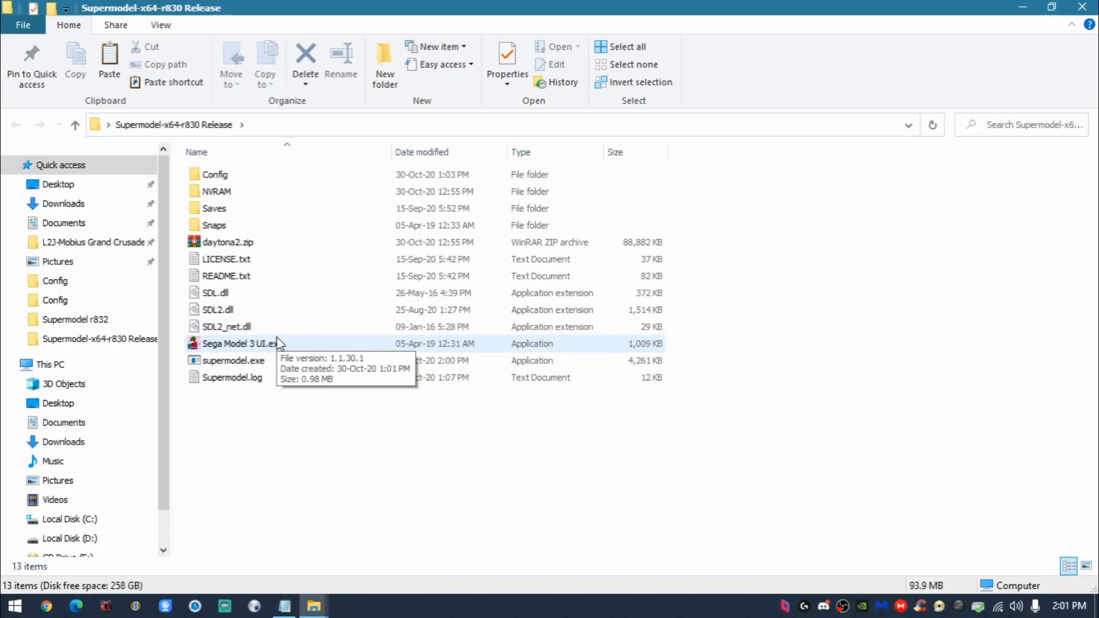
- Switch to Chrome, view the bookmarked Grabisoftnet site, and close the browser
left_click(47, 606)
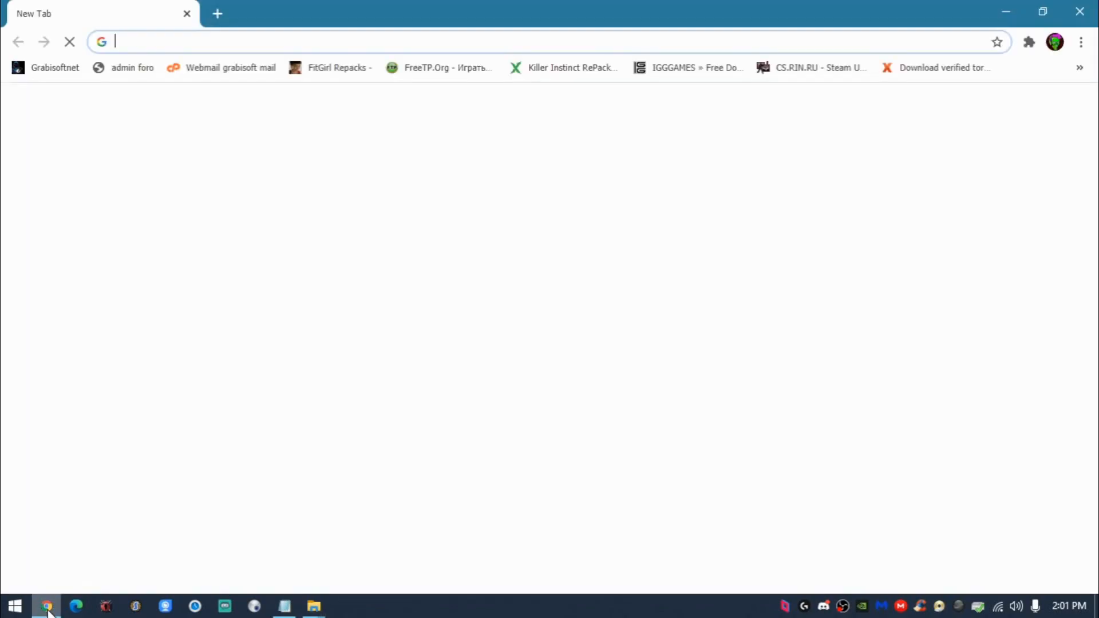
left_click(74, 73)
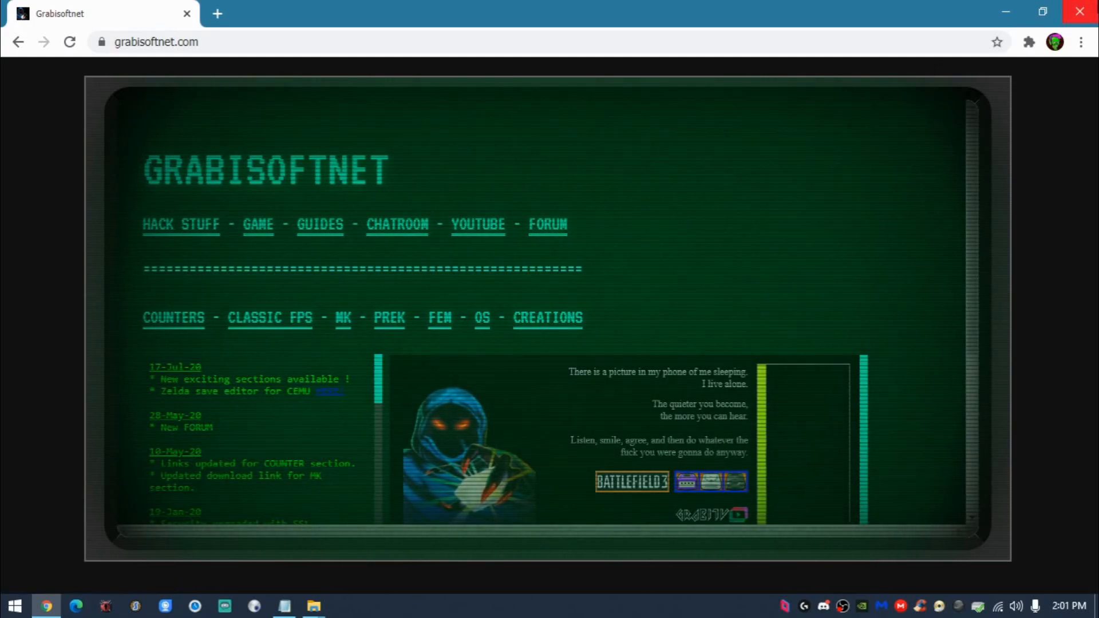
left_click(1080, 12)
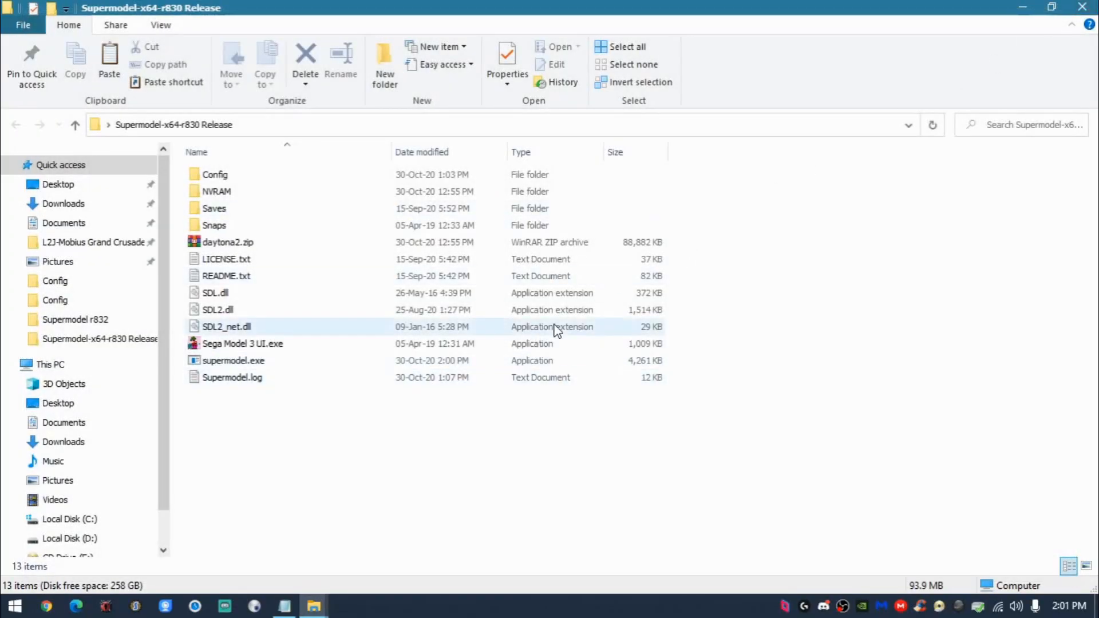
key("ctrl+a")
left_click(410, 448)
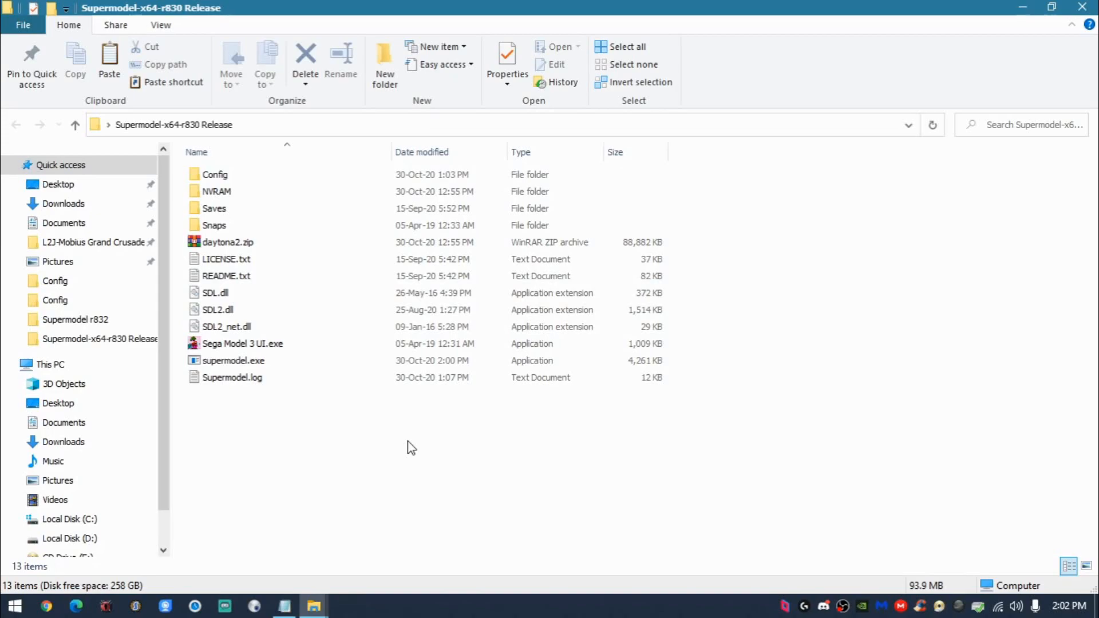
left_click_drag(434, 434, 251, 175)
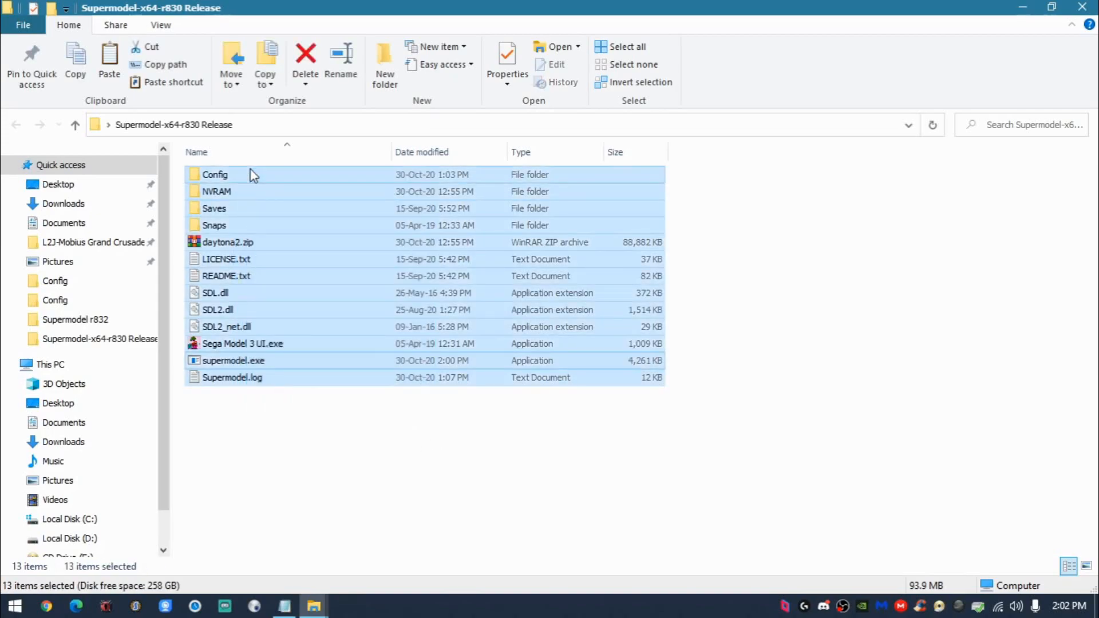
left_click(253, 425)
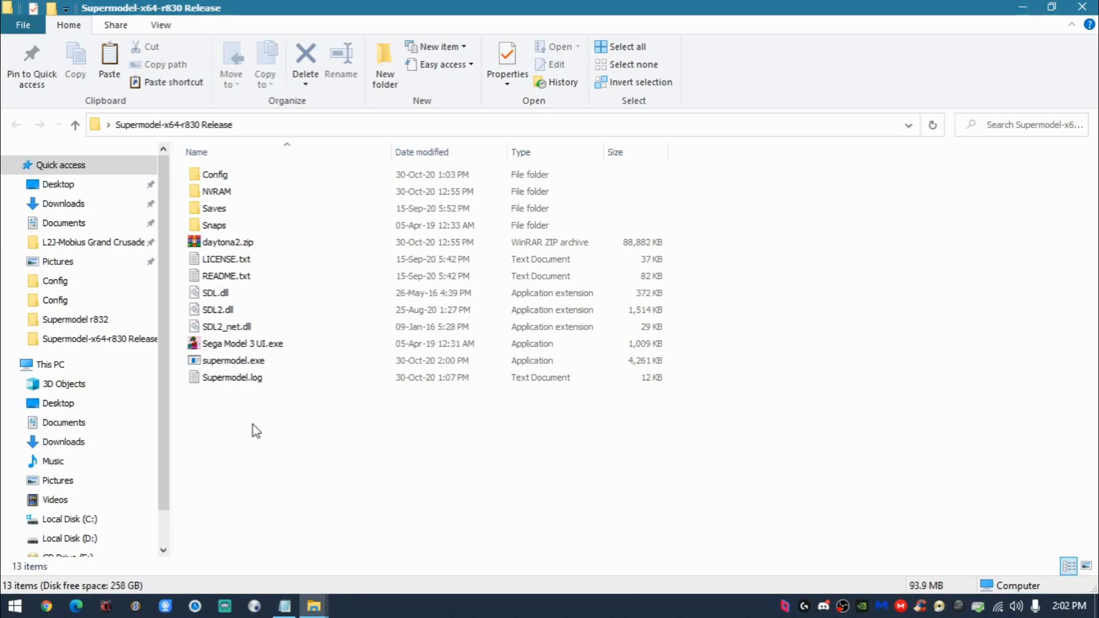
left_click_drag(391, 409, 282, 123)
left_click(294, 427)
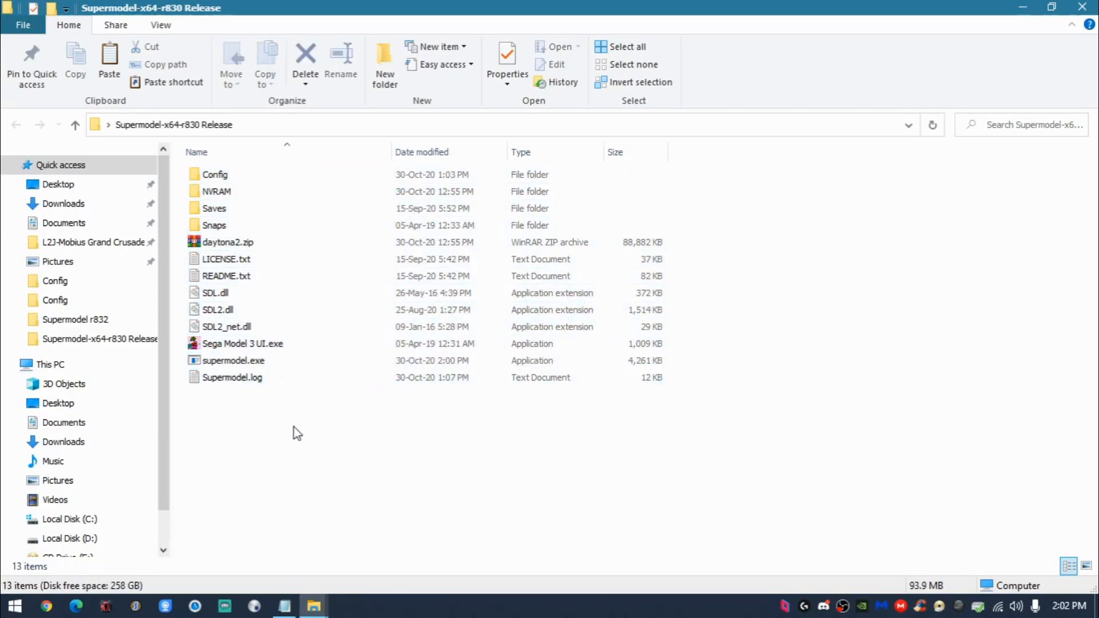
- Launch Sega Model 3 UI.exe from the release folder, view its Link System settings, and close it
left_click(287, 348)
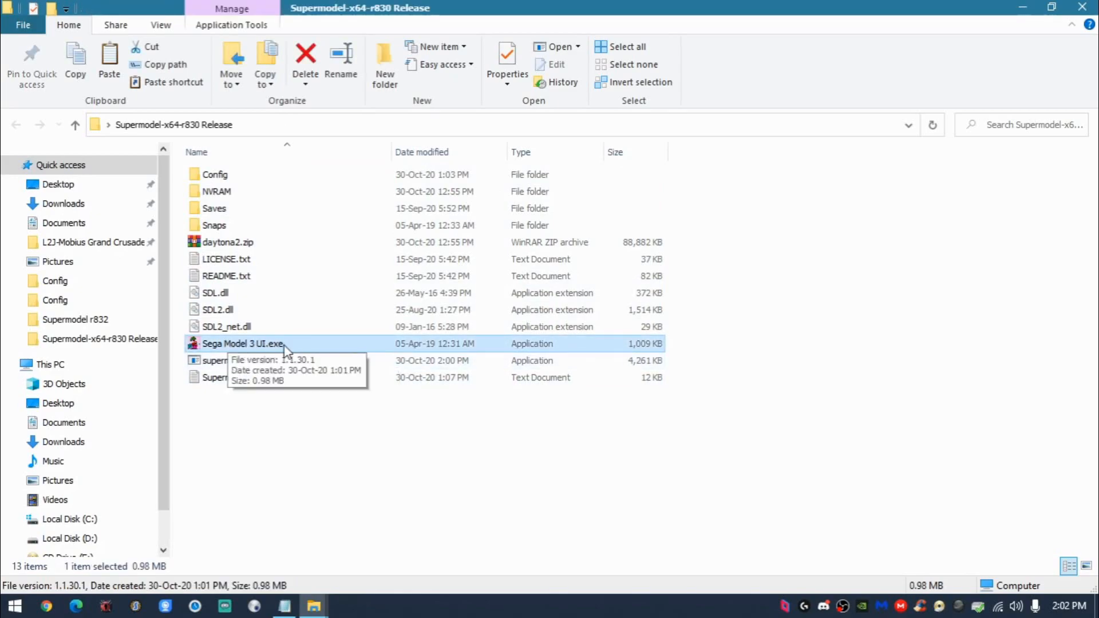
double_click(284, 345)
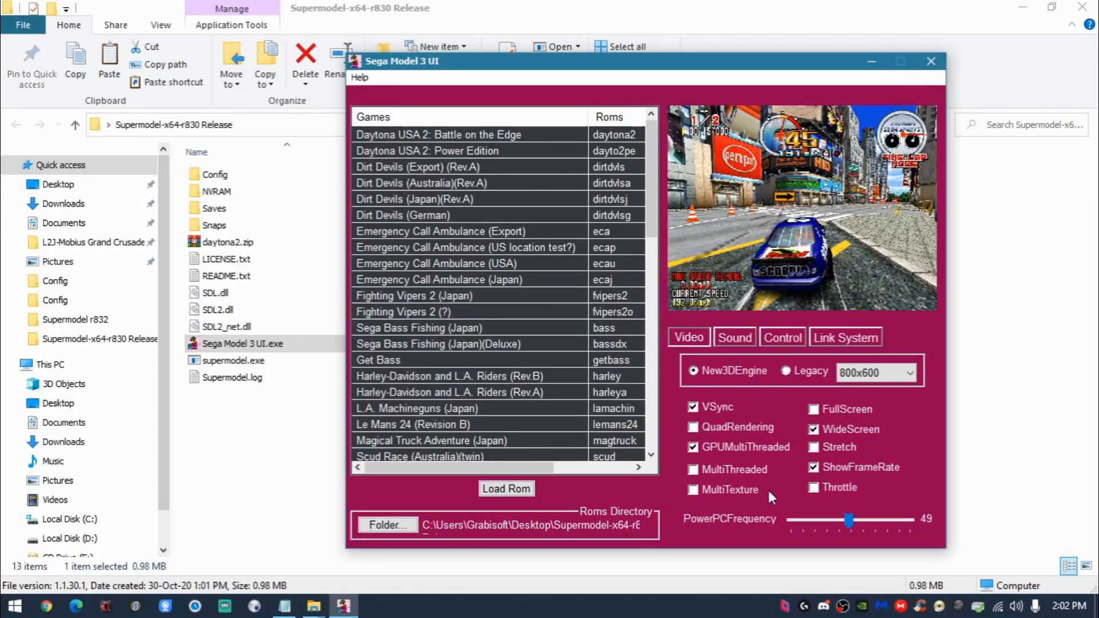
left_click(824, 342)
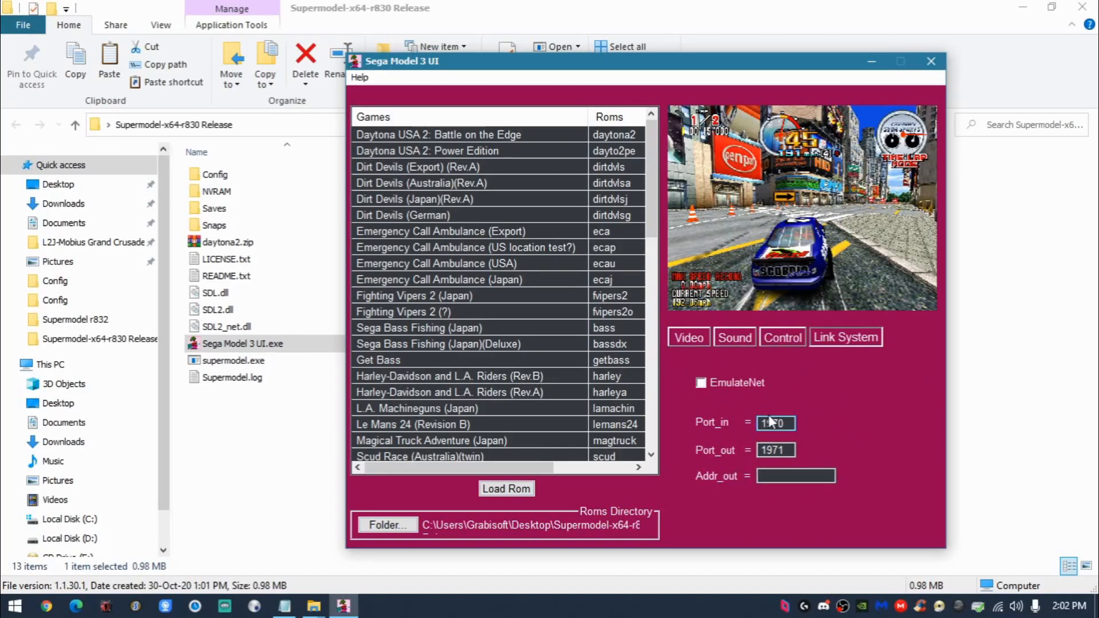
left_click(931, 61)
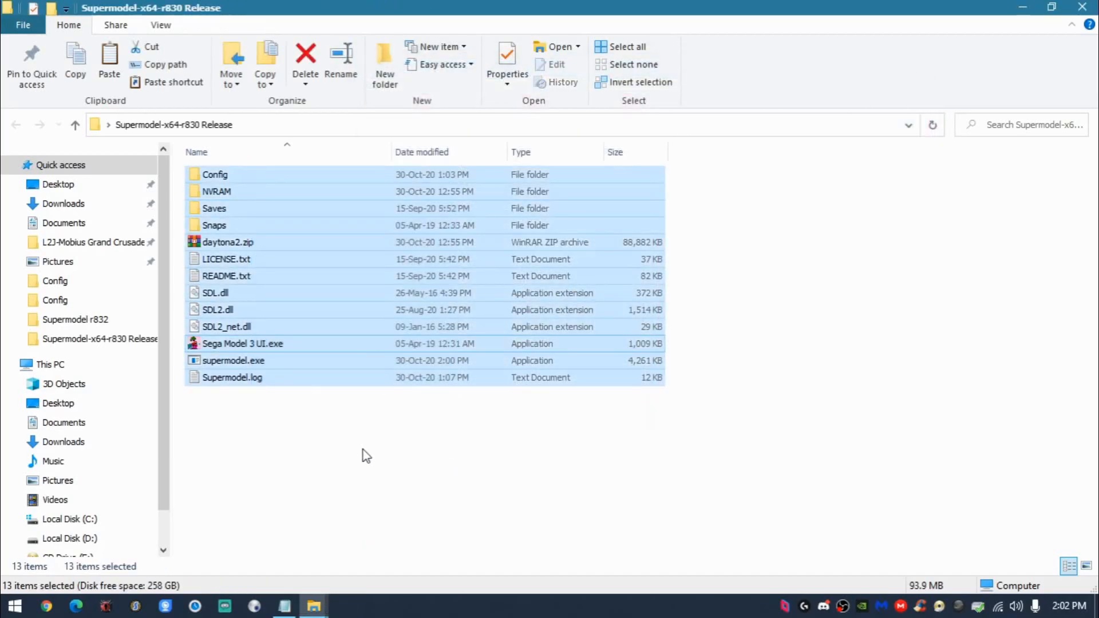
- Highlight the daytona2.zip ROM in the release folder, and return to the desktop
left_click(362, 474)
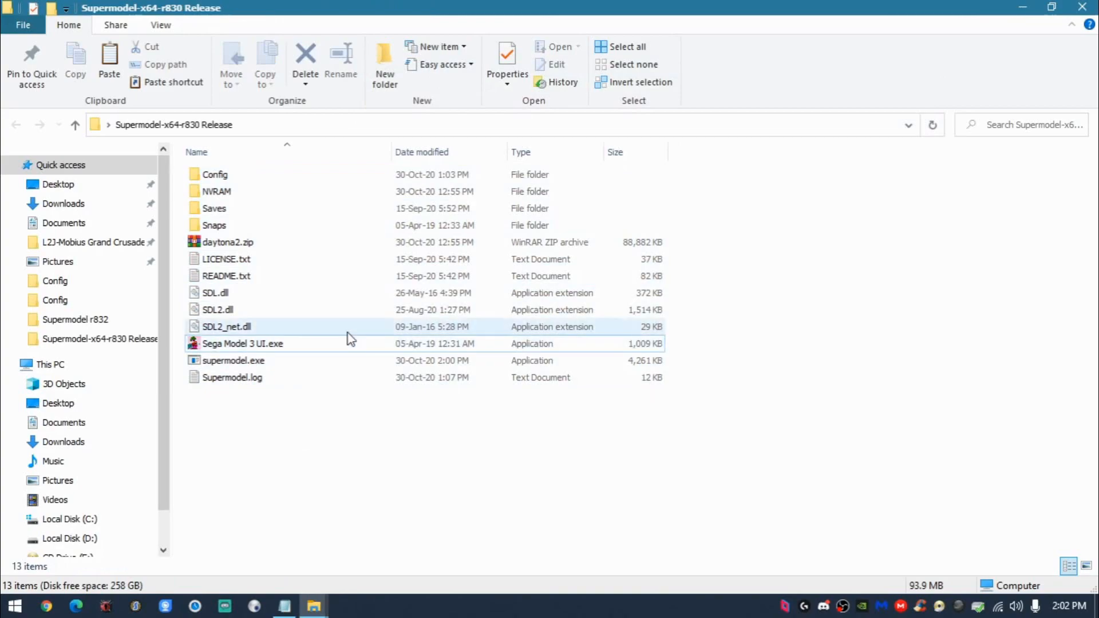
left_click(399, 241)
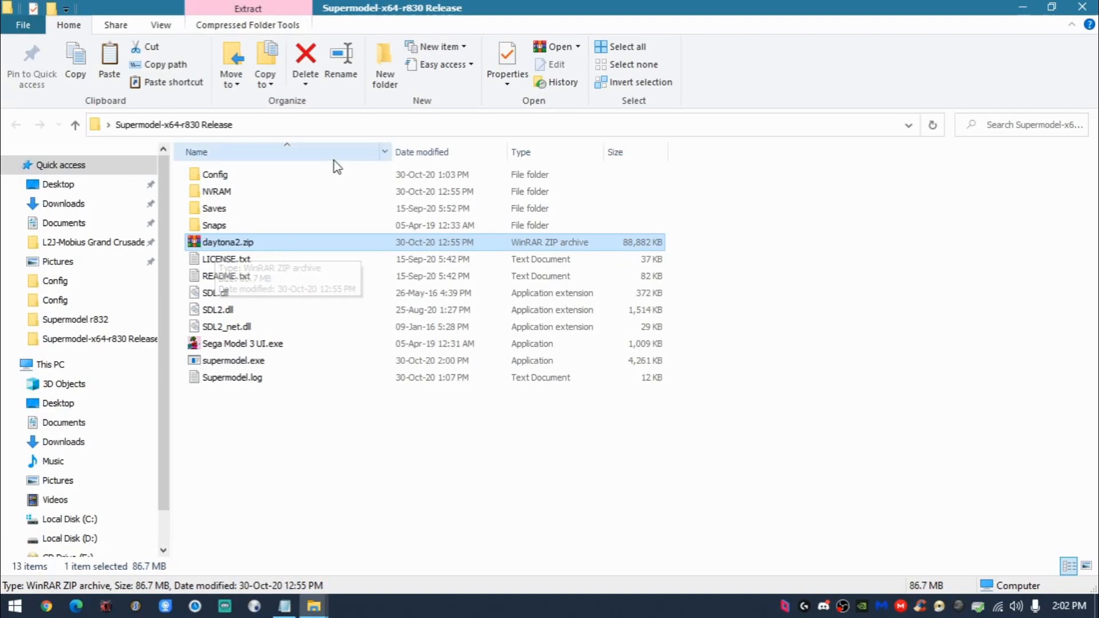
key("super+Down")
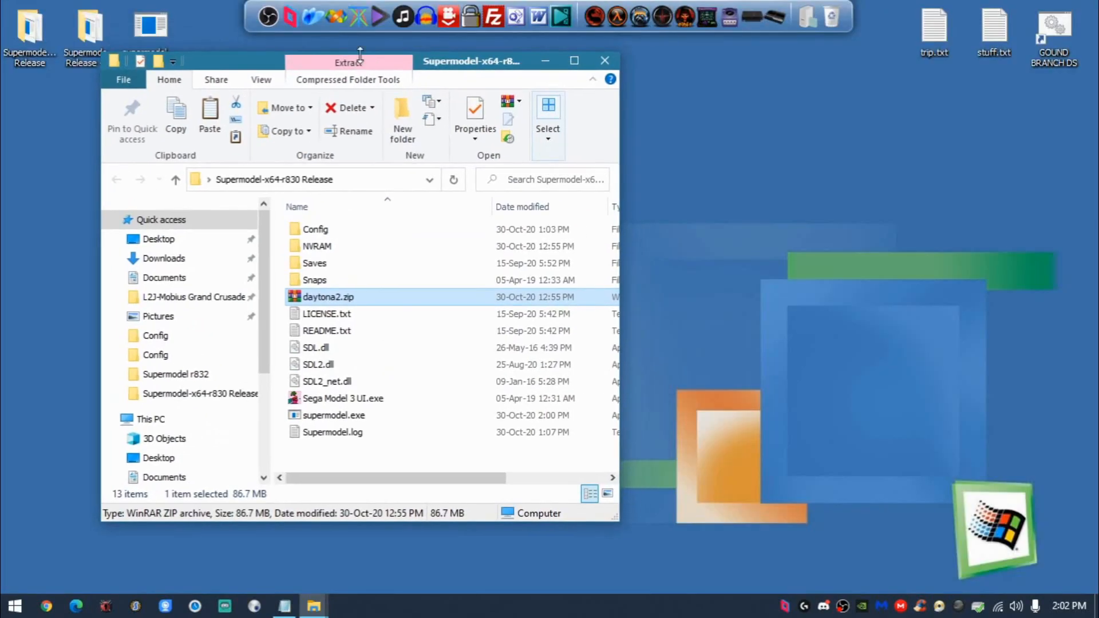
key("super+Down")
left_click(39, 49)
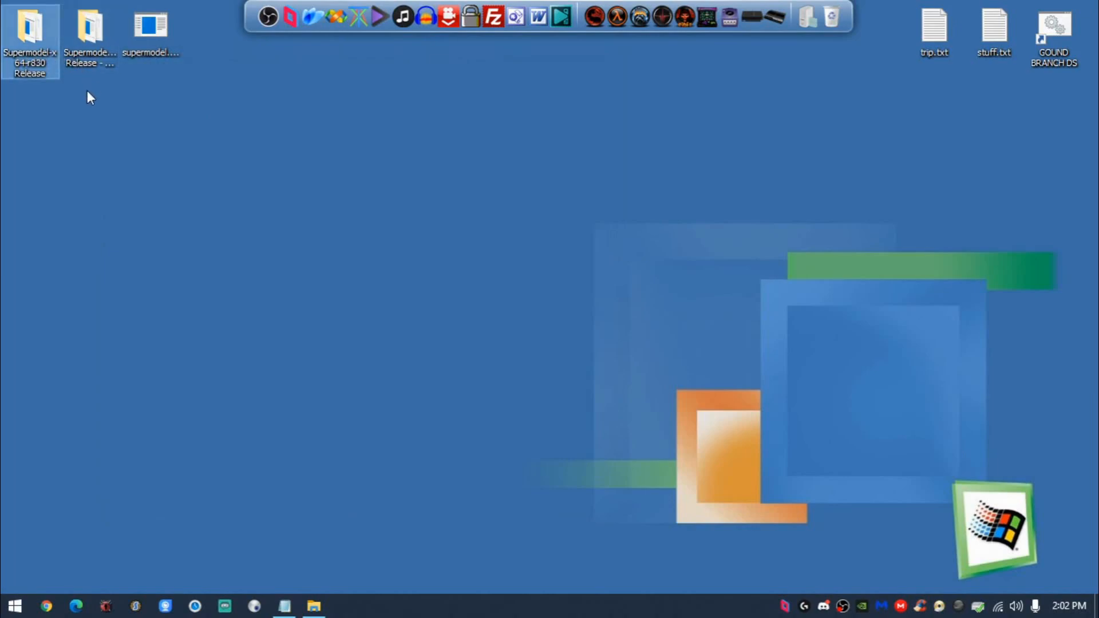
left_click_drag(86, 90, 16, 13)
left_click(64, 97)
left_click_drag(118, 98, 40, 42)
left_click(61, 105)
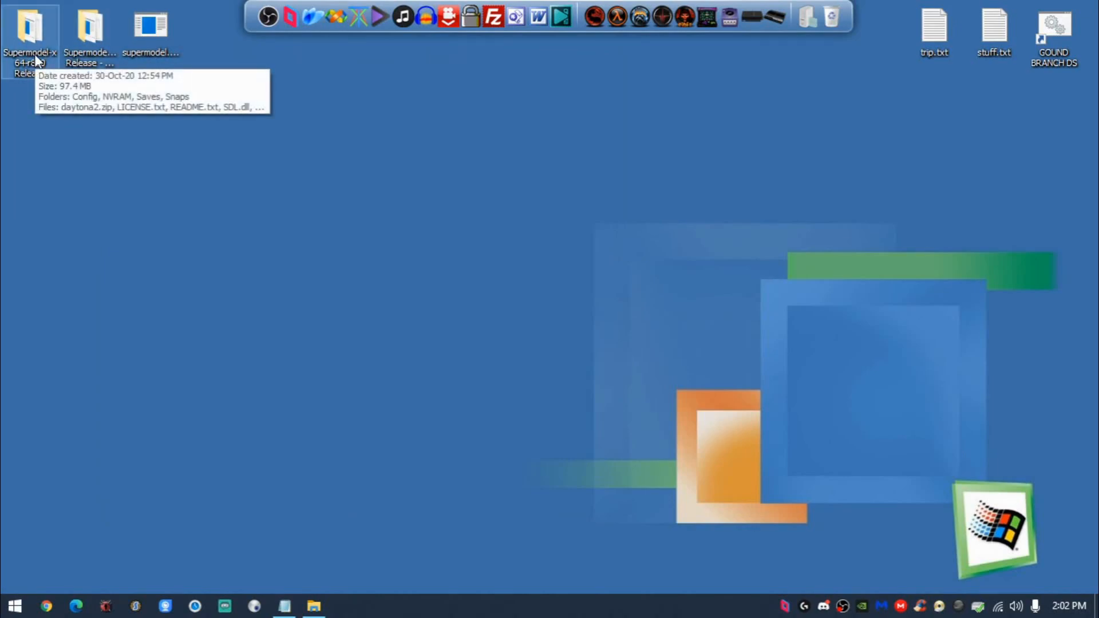
left_click(77, 39)
mouse_move(78, 39)
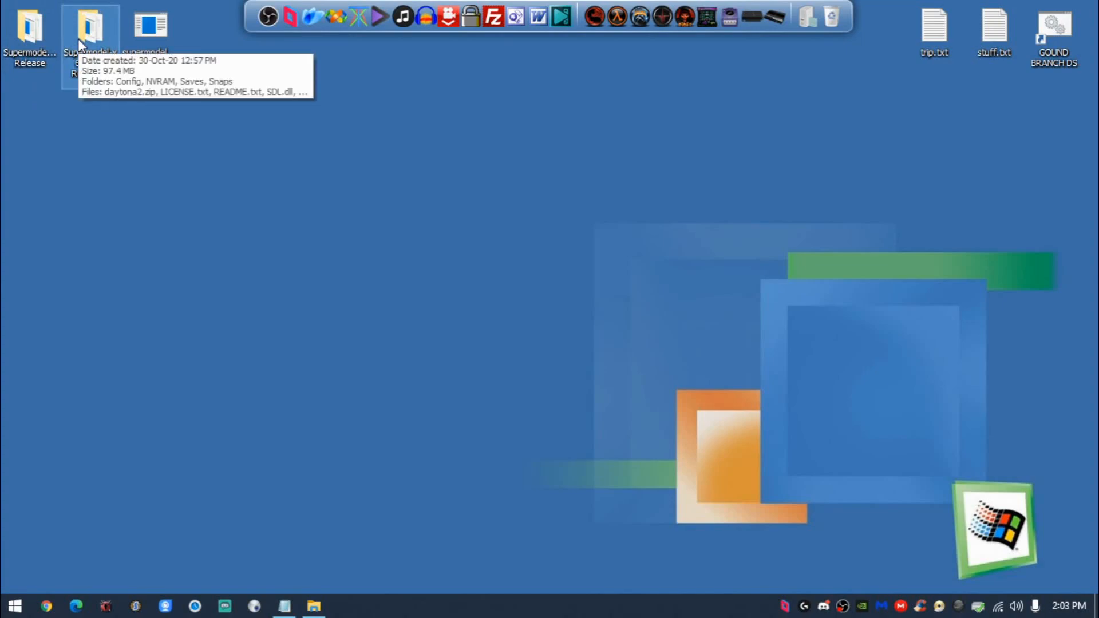
- Copy supermodel.exe from the desktop into the Supermodel-x64-r830 Release folder again, replacing the file in the destination
left_click(166, 56)
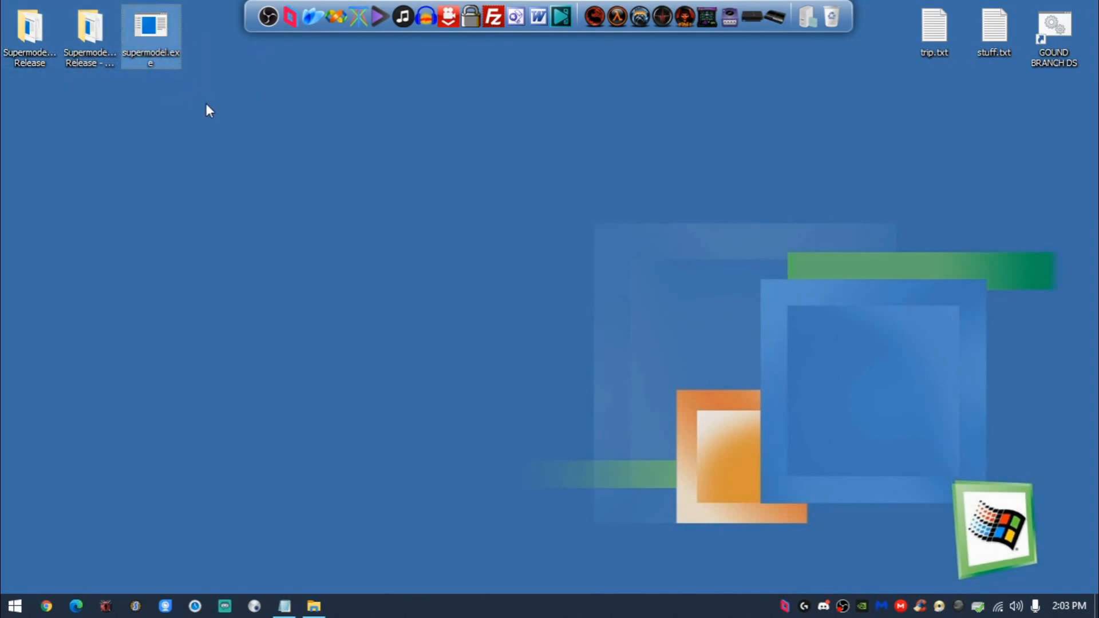
double_click(32, 39)
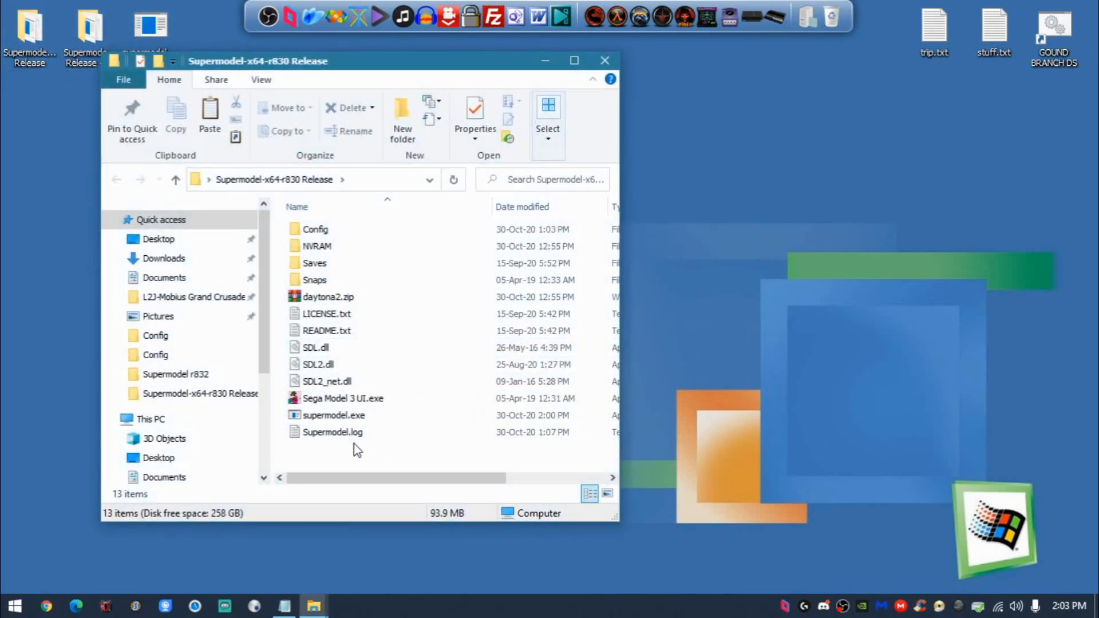
double_click(376, 71)
key("ctrl+v")
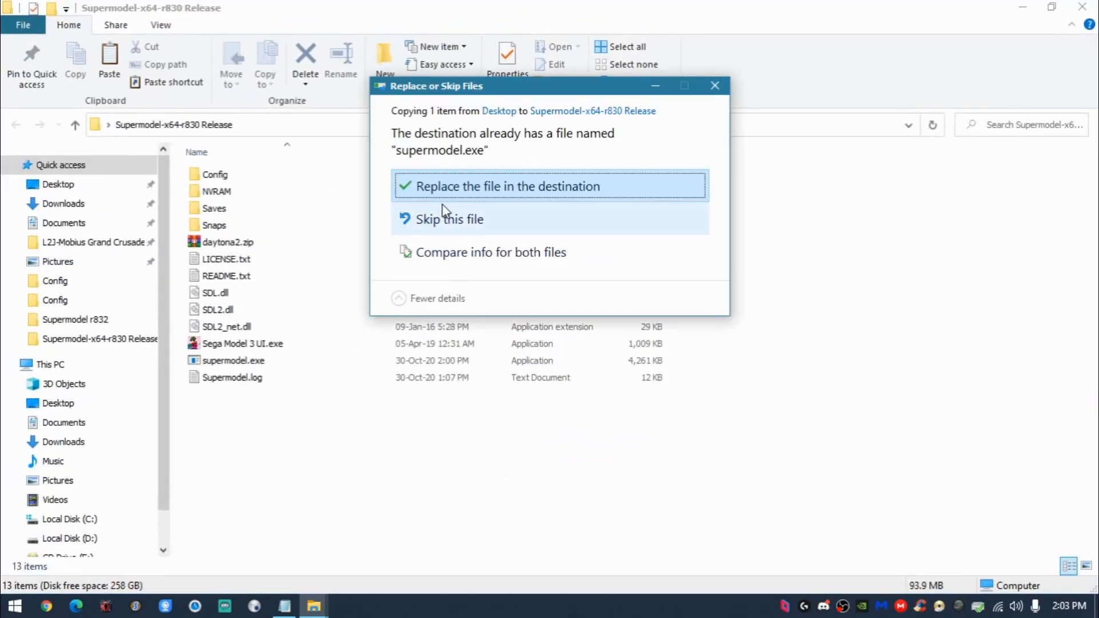
left_click(458, 200)
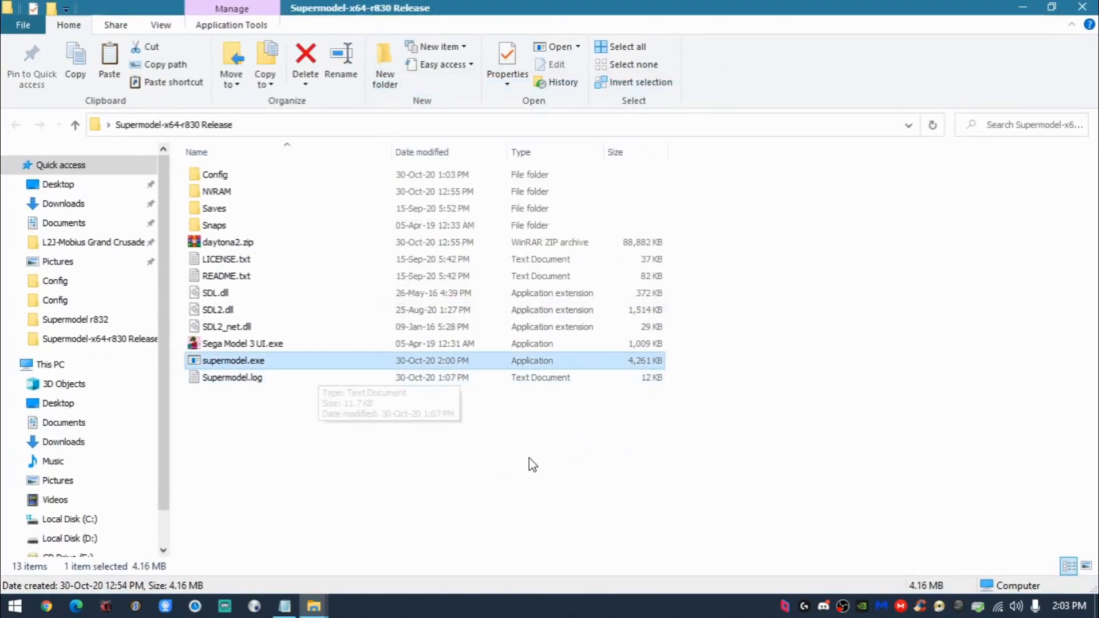
- Review the SDL DLL files, Sega Model 3 UI.exe, and the contents of the Snaps and Saves folders
left_click_drag(184, 292, 223, 325)
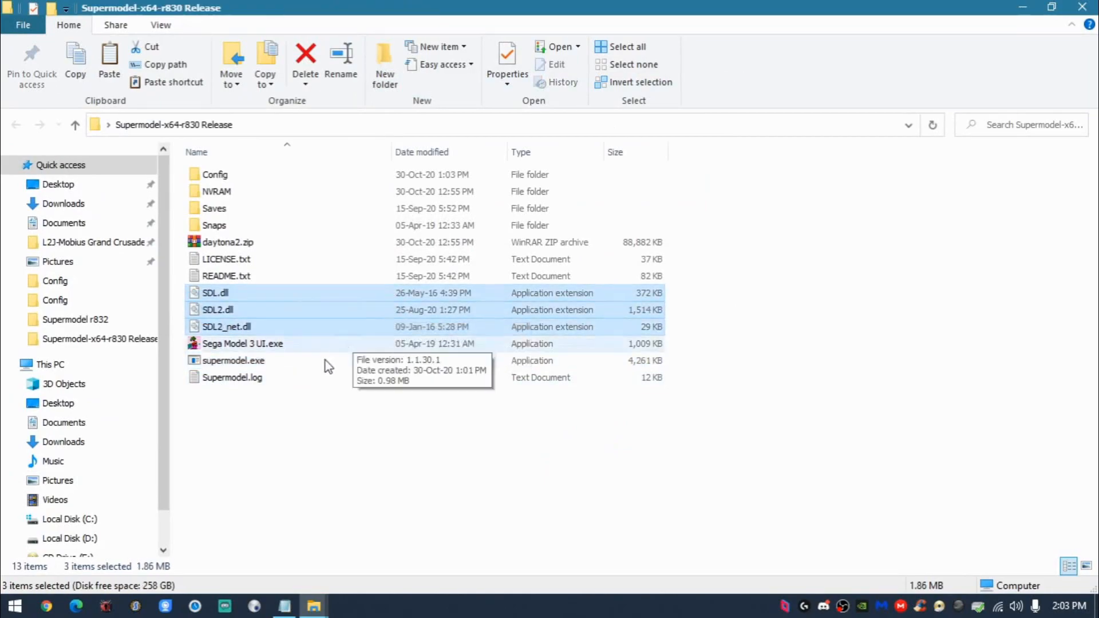
left_click(321, 343)
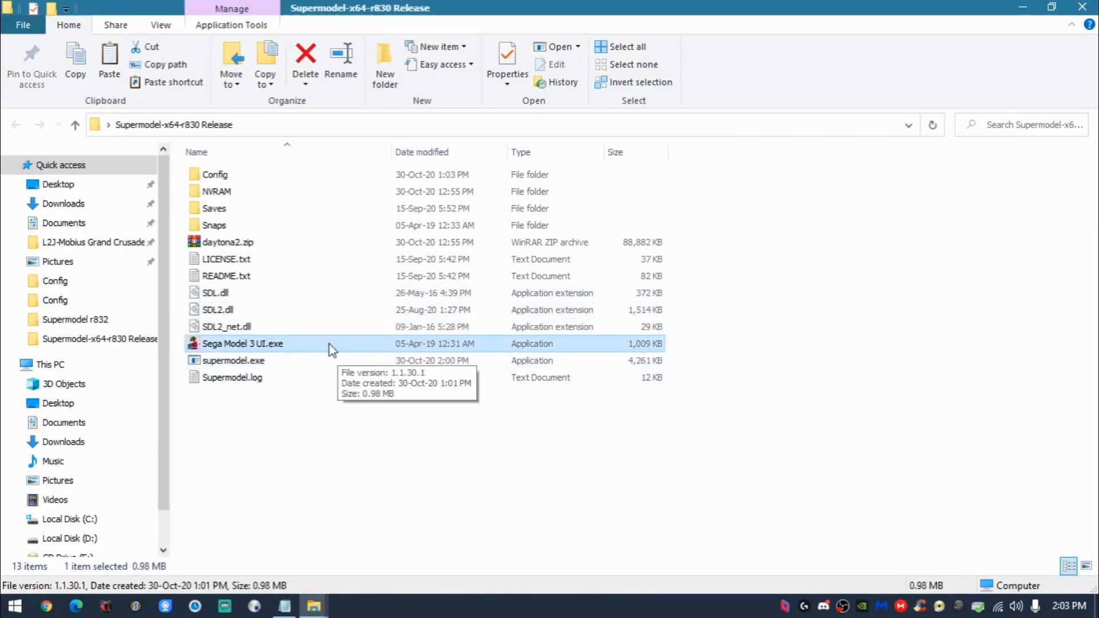
left_click(222, 226)
double_click(223, 227)
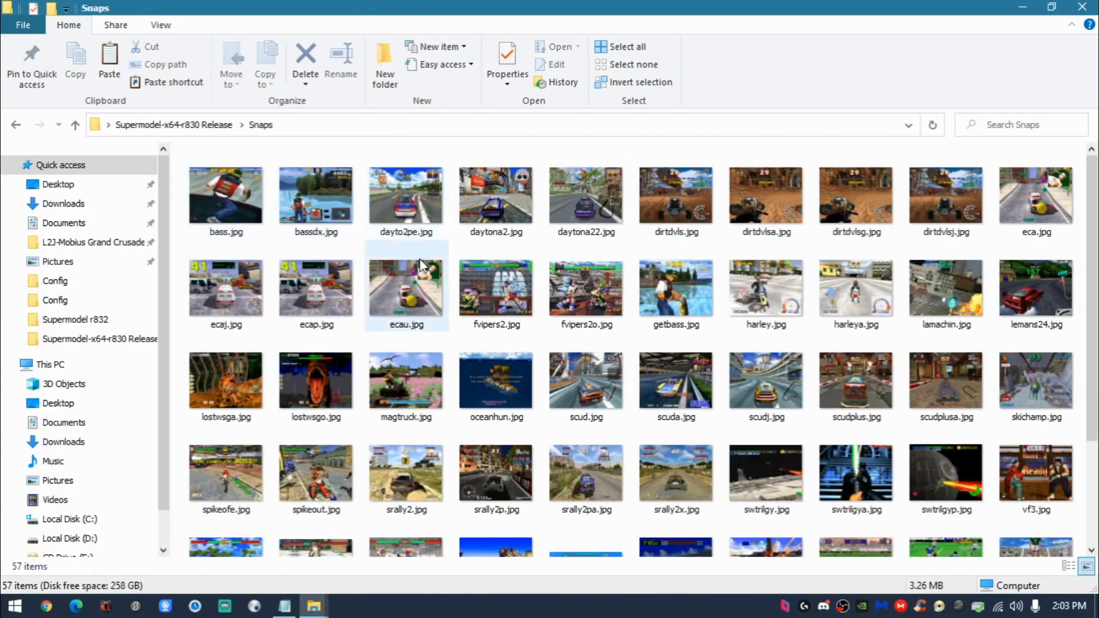
scroll(437, 299, "down", 2)
scroll(573, 286, "up", 2)
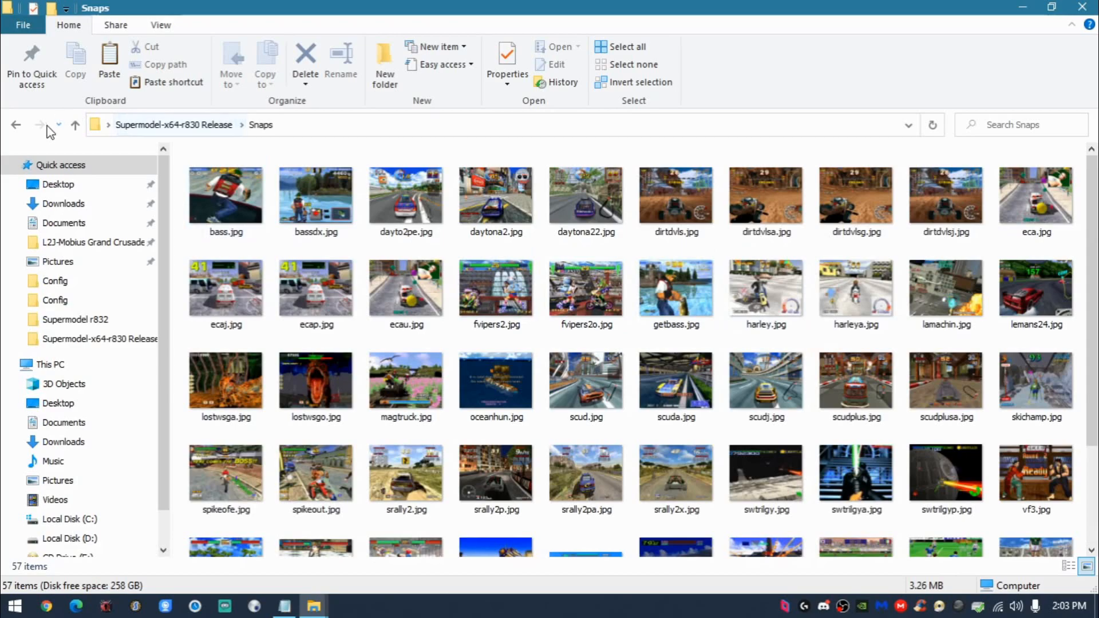
left_click(17, 124)
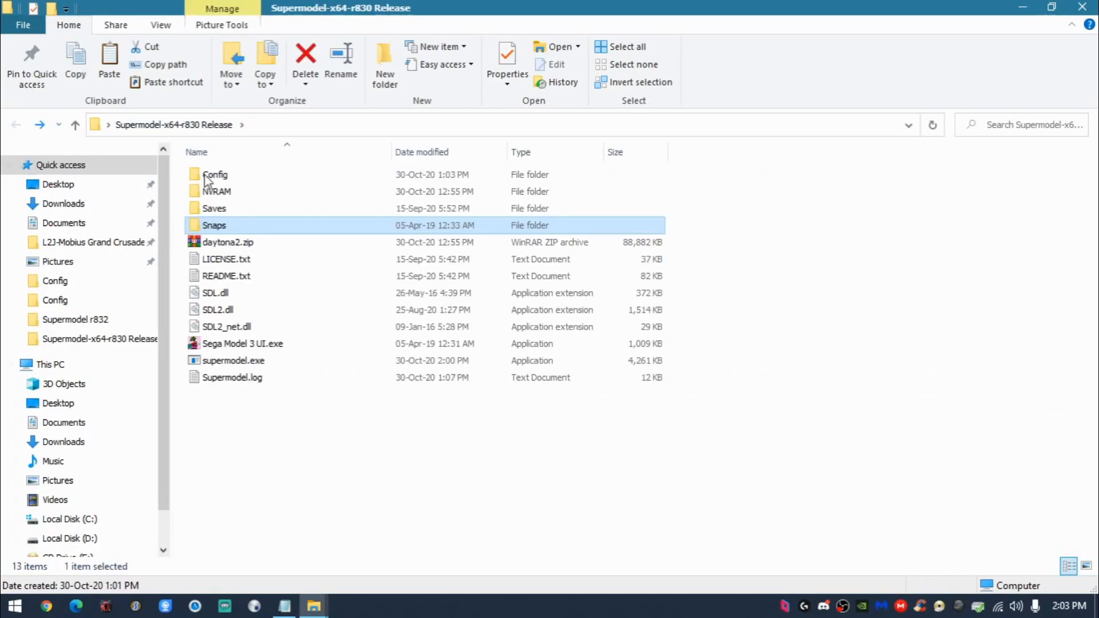
double_click(350, 210)
left_click(14, 124)
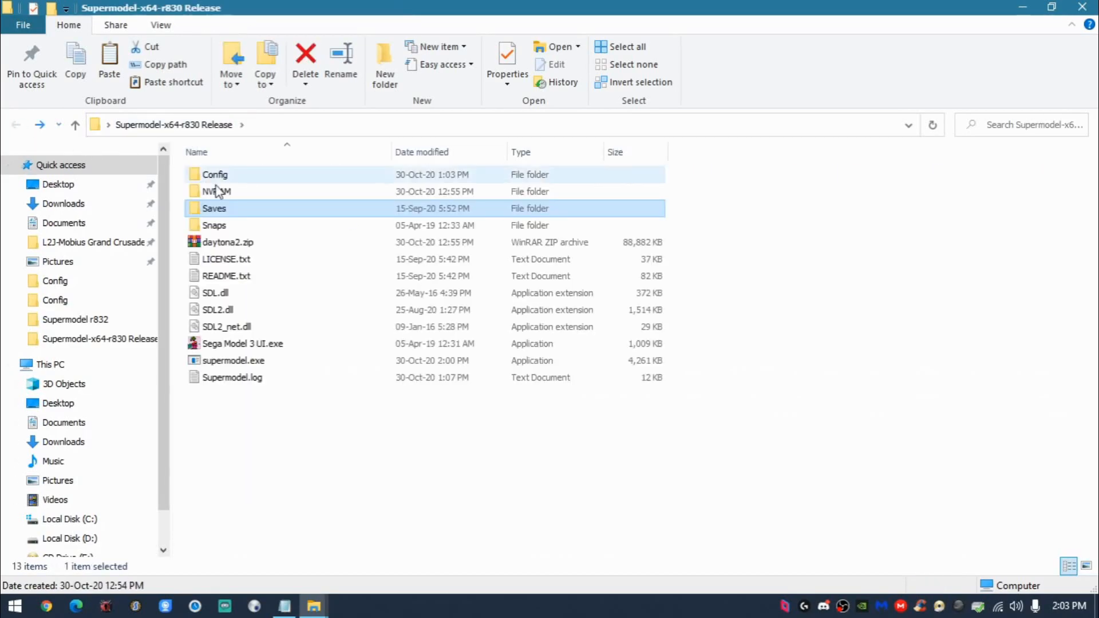
- Delete daytona2.nv from the NVRAM folder and return to the release folder
double_click(228, 192)
left_click(238, 187)
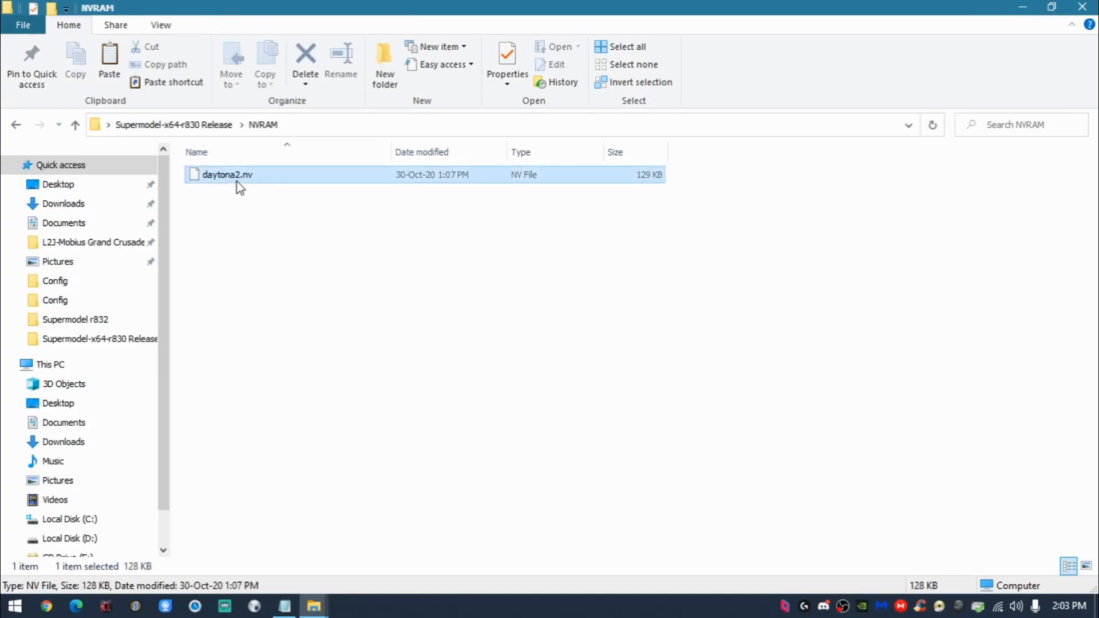
key("Delete")
left_click(15, 124)
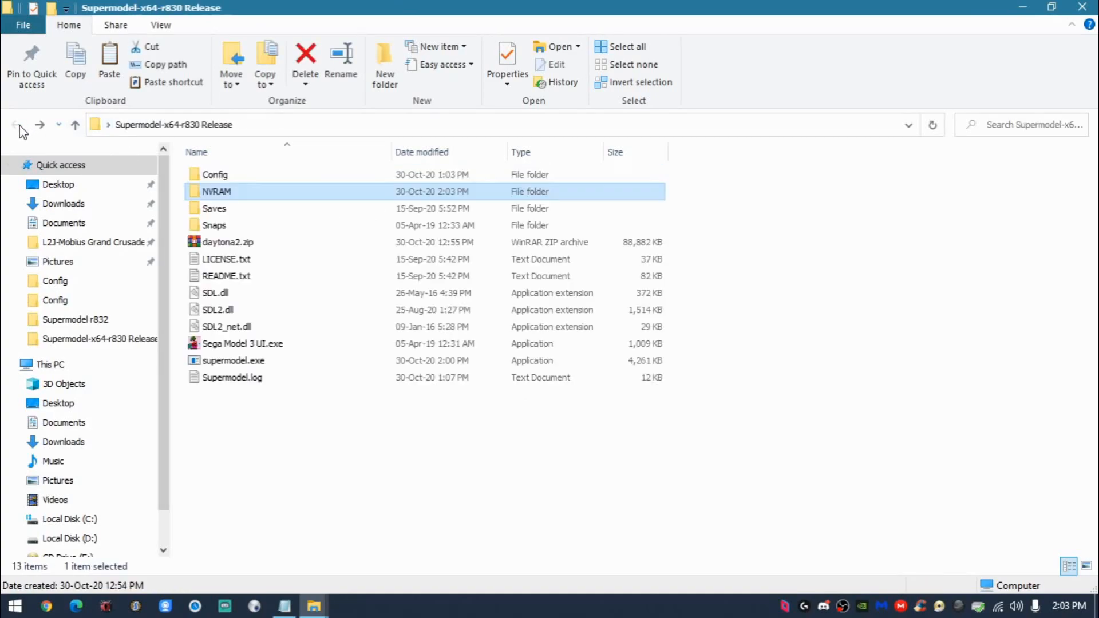
- Open Supermodel.ini from the Config folder, check the network board's EmulateNet and addr_out settings, and close the file
double_click(195, 174)
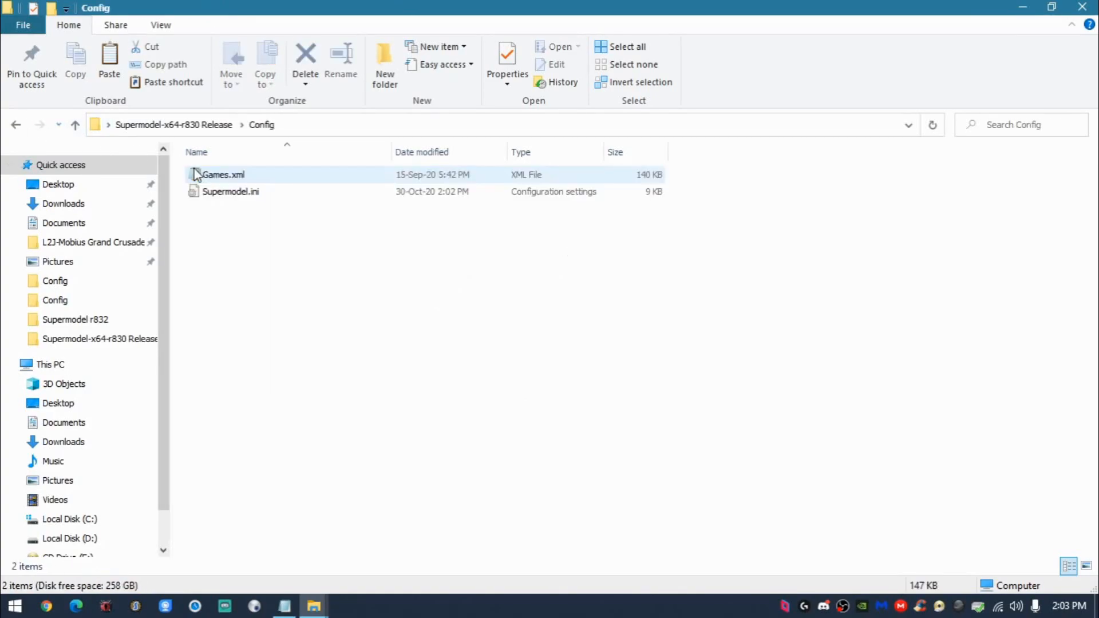
double_click(239, 191)
scroll(433, 282, "down", 10)
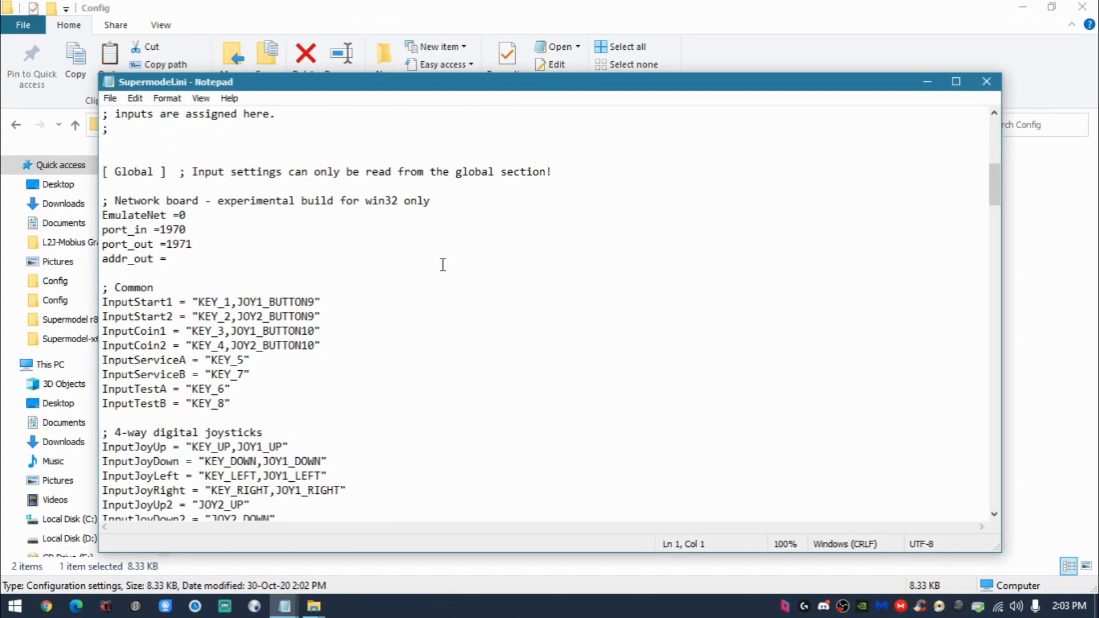
left_click(258, 261)
left_click(230, 216)
left_click(986, 81)
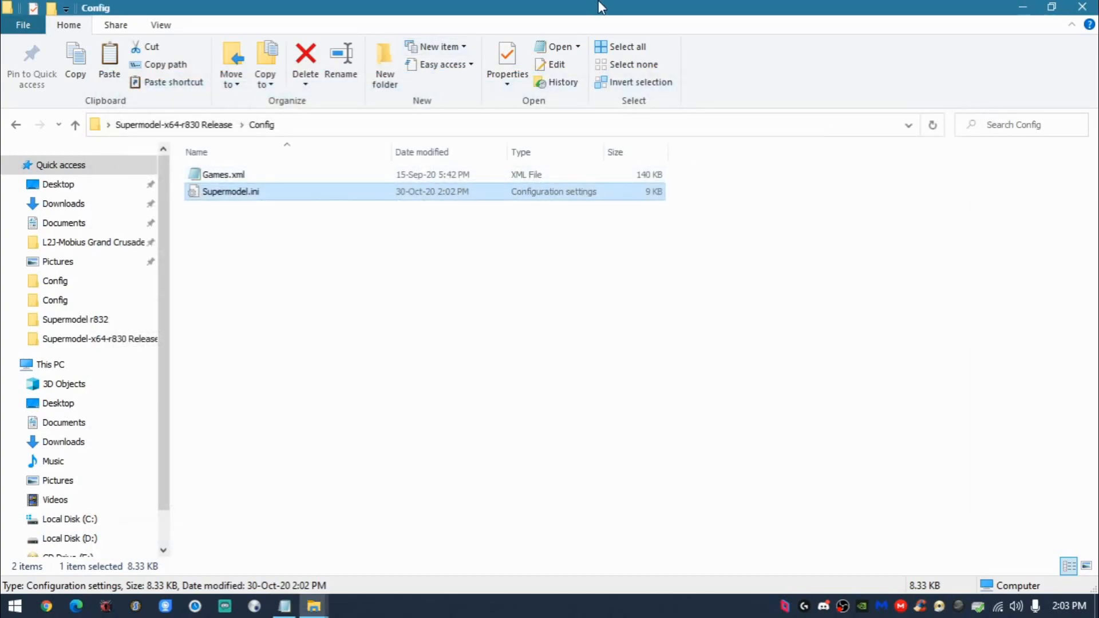
- Paste the copied Supermodel.ini into the Config folder of Supermodel-x64-r830 Release - Copy, replacing the existing file
left_click_drag(598, 6, 526, 76)
left_click(728, 90)
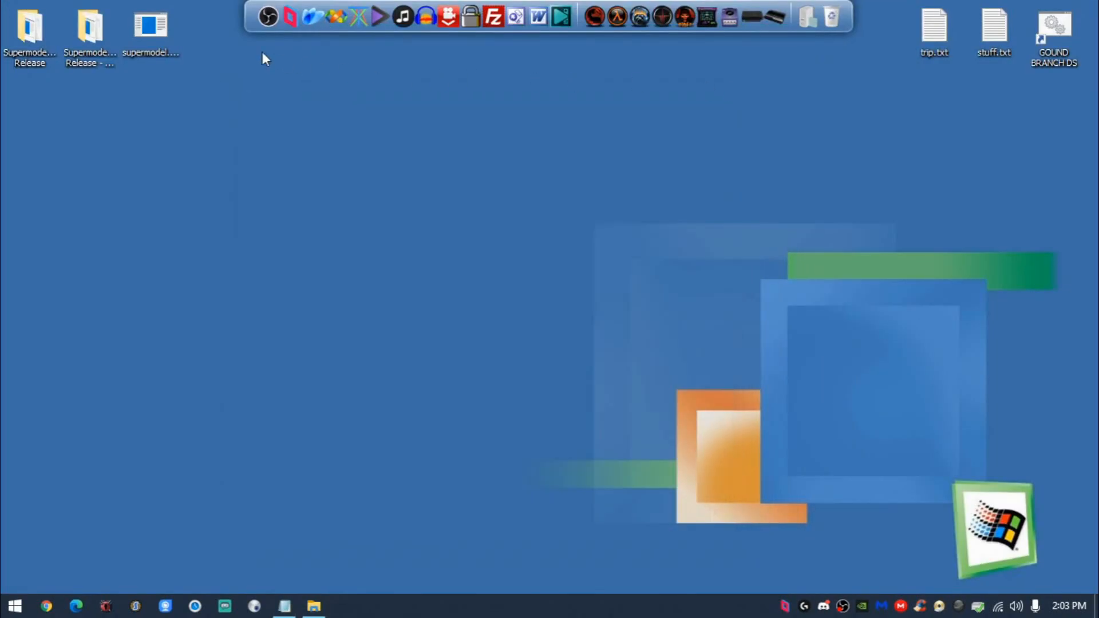
double_click(109, 30)
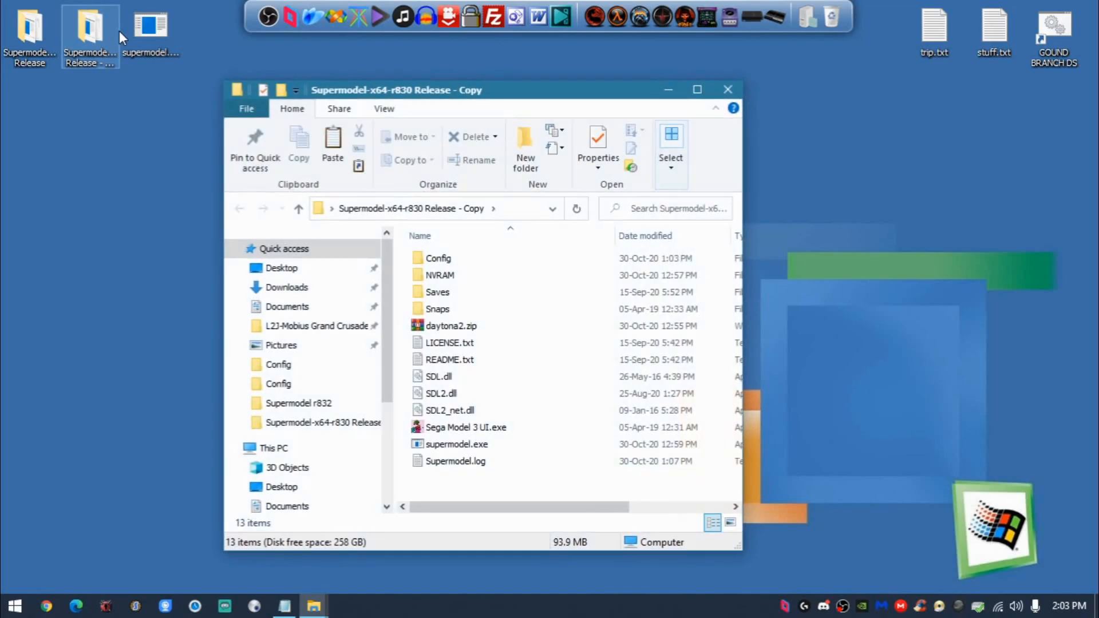
left_click_drag(376, 94, 396, 81)
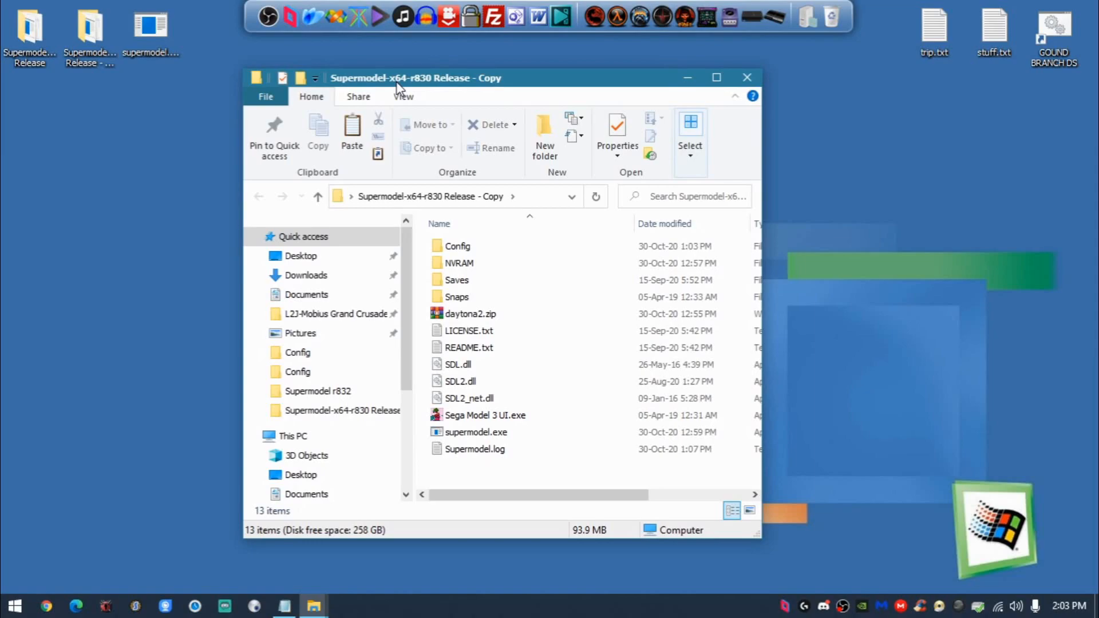
double_click(396, 82)
double_click(281, 175)
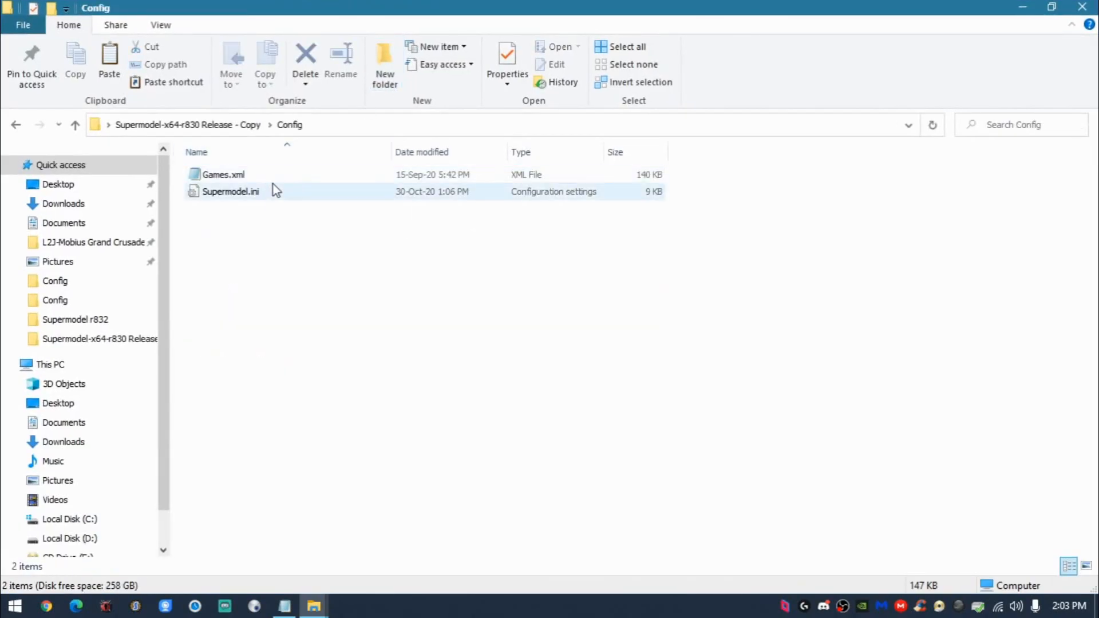
key("ctrl+v")
left_click(515, 184)
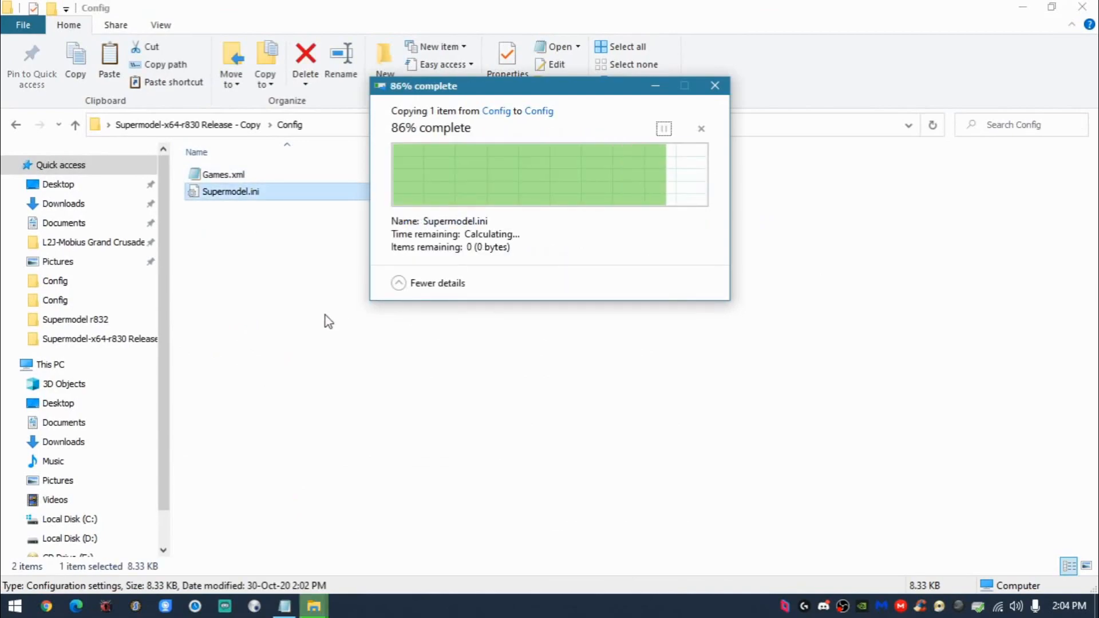
- Delete the game's NVRAM file from the NVRAM folder of Supermodel-x64-r830 Release - Copy and return to the desktop
left_click(16, 125)
double_click(213, 191)
left_click(229, 175)
key("Delete")
left_click(16, 124)
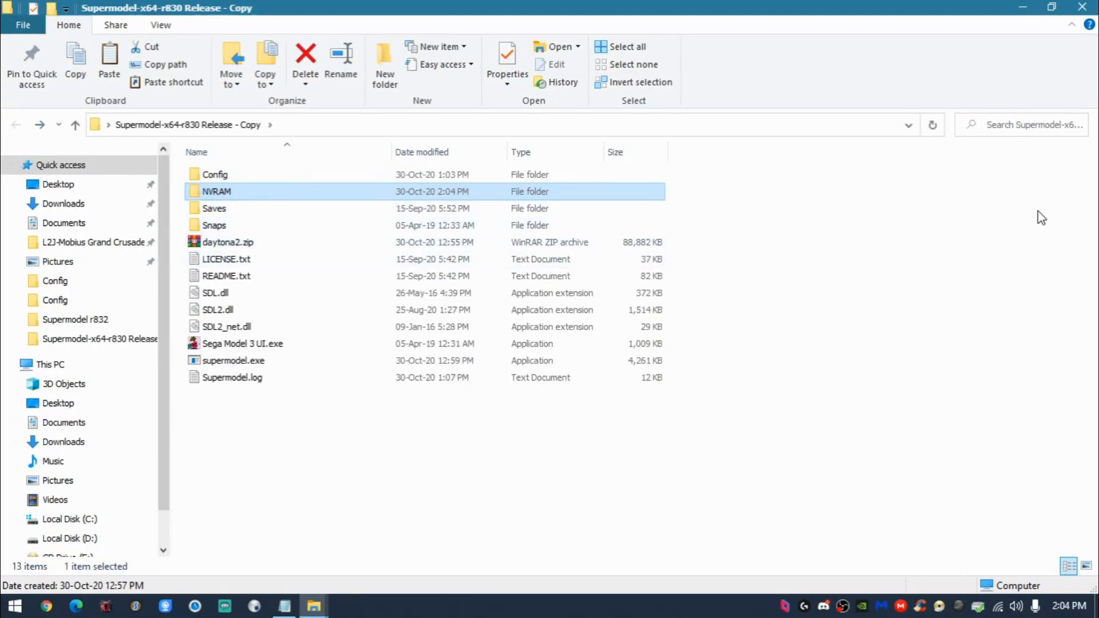
left_click(1038, 211)
left_click(1023, 8)
- Copy supermodel.exe from the desktop into the Supermodel-x64-r830 Release - Copy folder, replacing the file in the destination
left_click(156, 30)
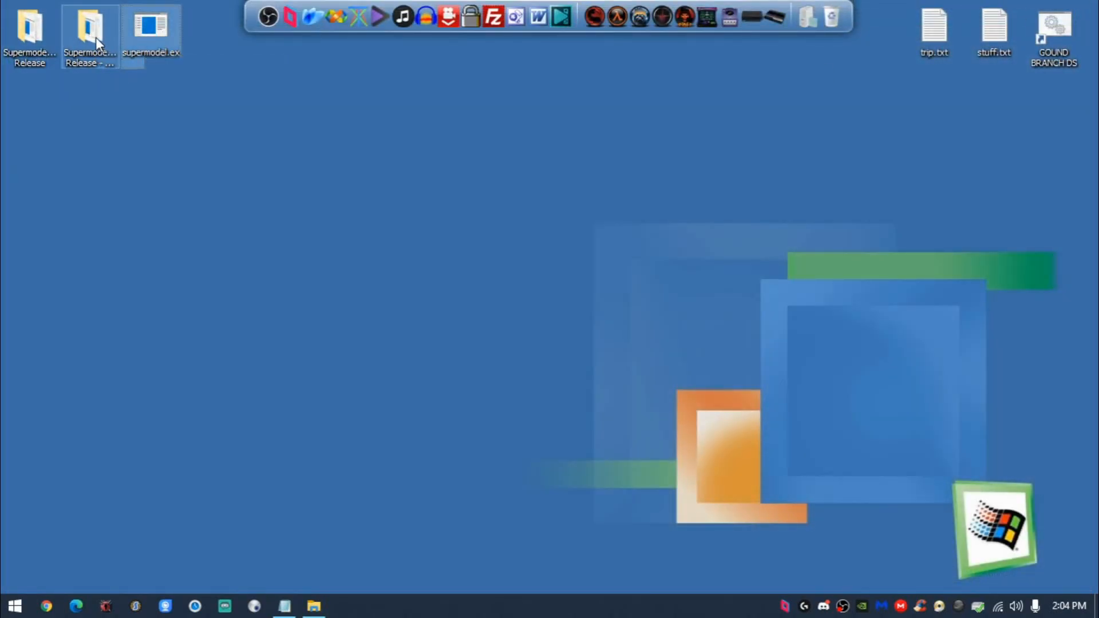
double_click(95, 37)
key("ctrl+v")
left_click(498, 186)
left_click(461, 502)
left_click(1092, 4)
- Delete supermodel.exe from the desktop and move the two release folders to an open area of the desktop
left_click(150, 26)
key("Delete")
left_click_drag(206, 187, 241, 286)
left_click(214, 295)
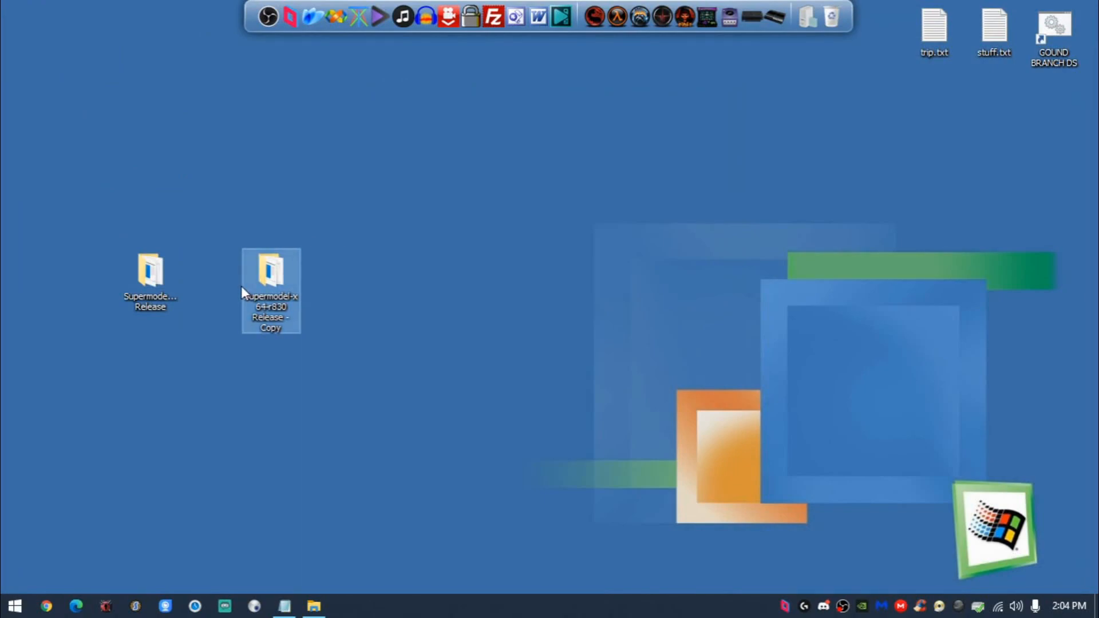
- Open the Supermodel-x64-r830 Release folder and its Copy, and arrange their windows side by side
double_click(133, 299)
left_click_drag(515, 7, 509, 90)
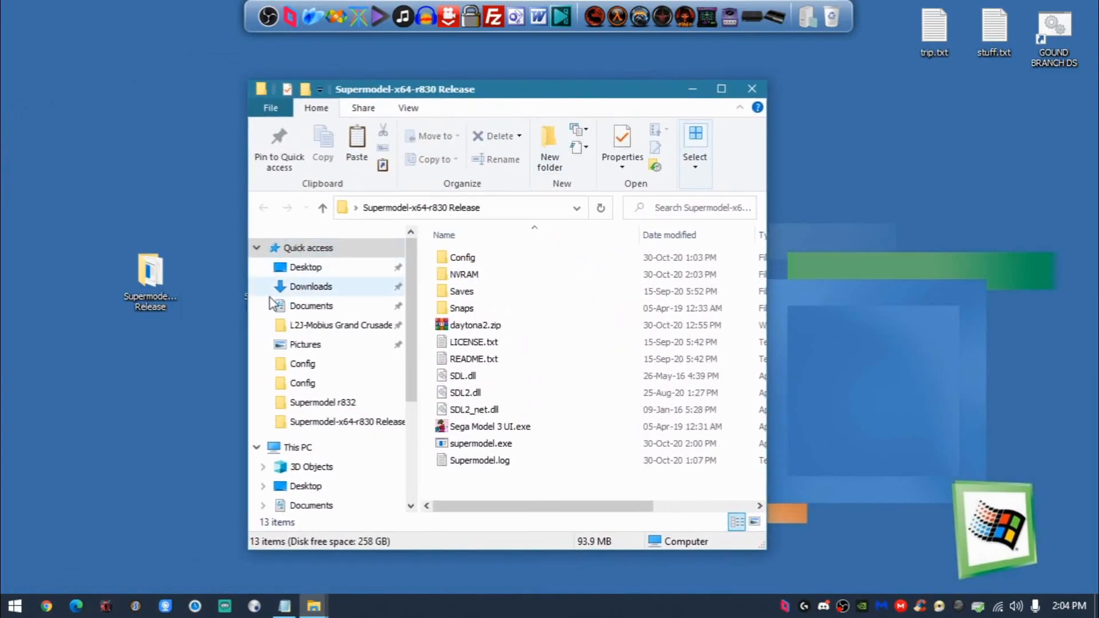
left_click_drag(248, 295, 225, 294)
left_click_drag(352, 89, 1096, 114)
double_click(270, 274)
left_click(179, 212)
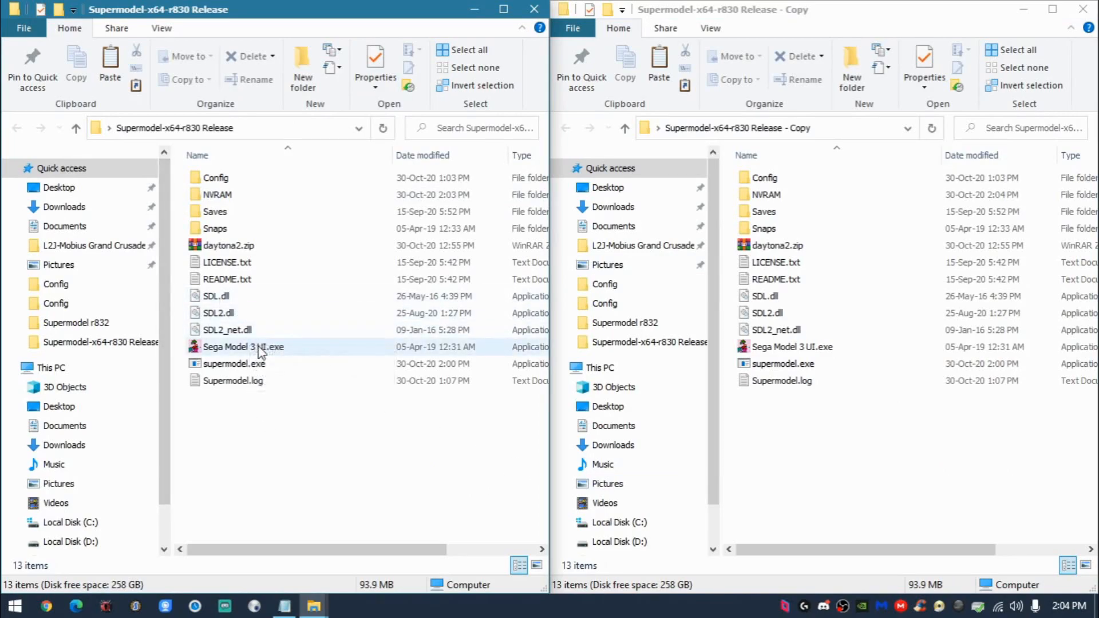
- Compare the contents of the two release folders, including Sega Model 3 UI.exe and supermodel.exe
left_click(286, 349)
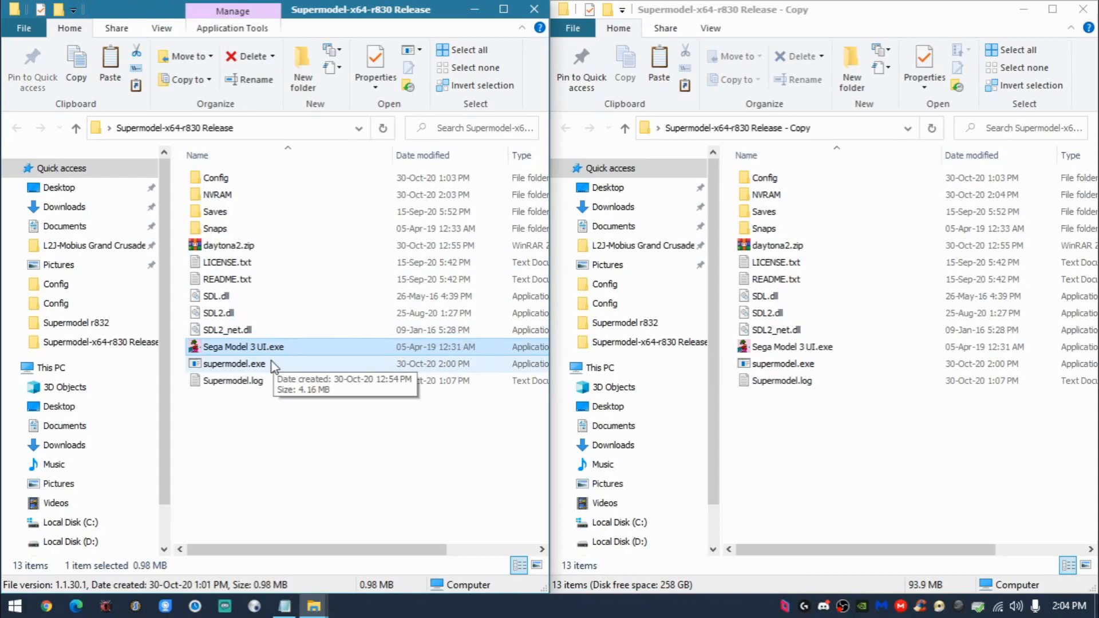
left_click(291, 404)
left_click_drag(330, 434, 322, 172)
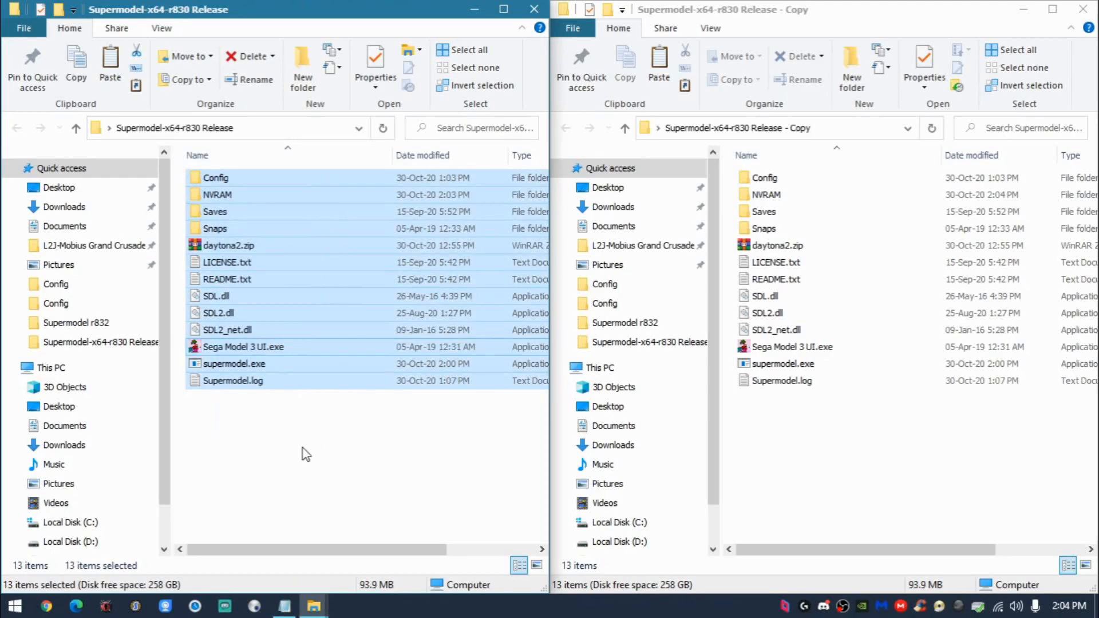
left_click_drag(258, 375, 822, 463)
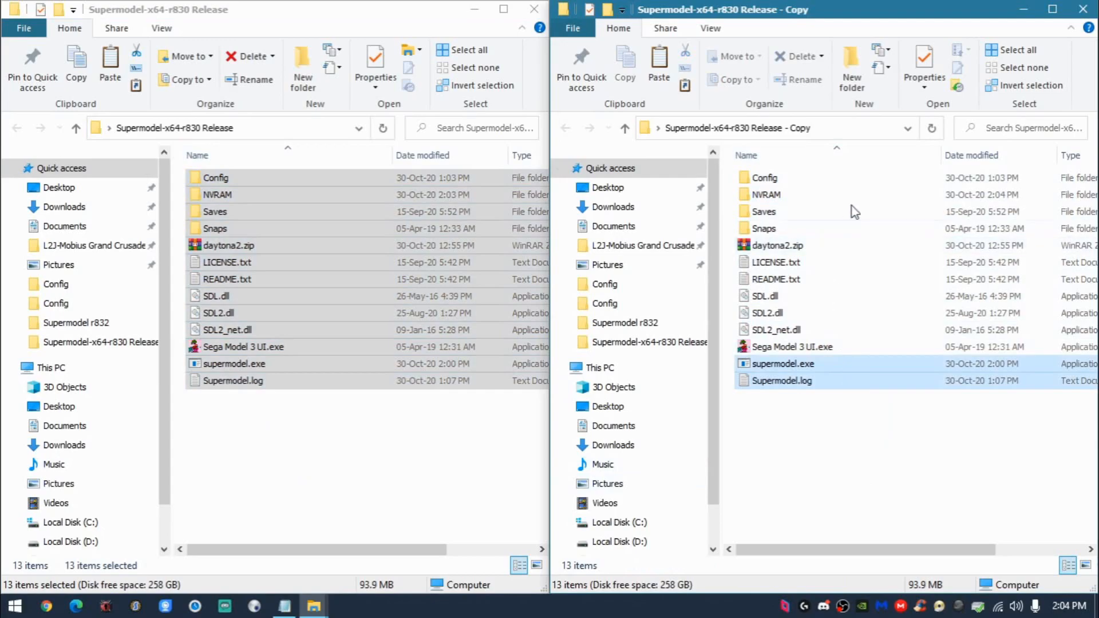
left_click(224, 410)
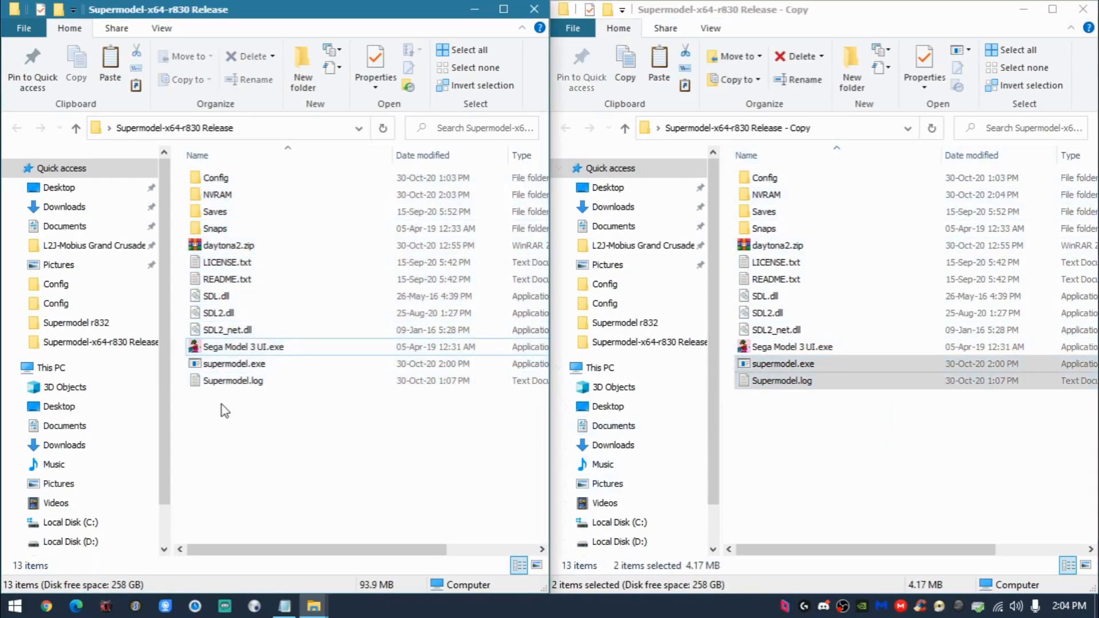
- Launch Sega Model 3 UI.exe from the original release folder and review its Link System and Video settings
left_click(264, 349)
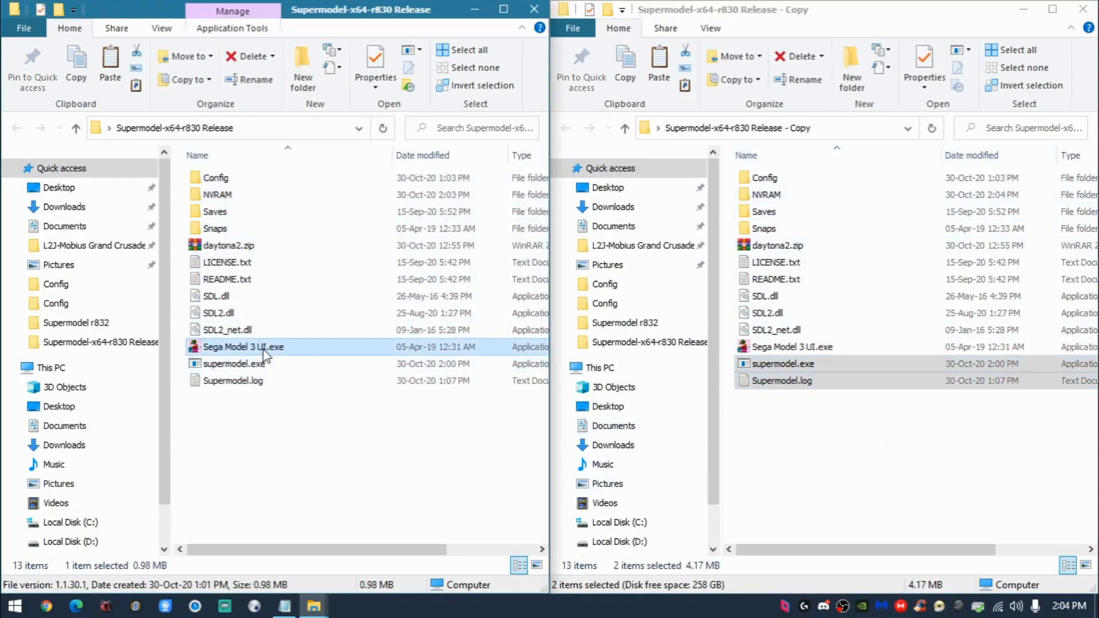
double_click(264, 347)
left_click_drag(361, 28, 197, 41)
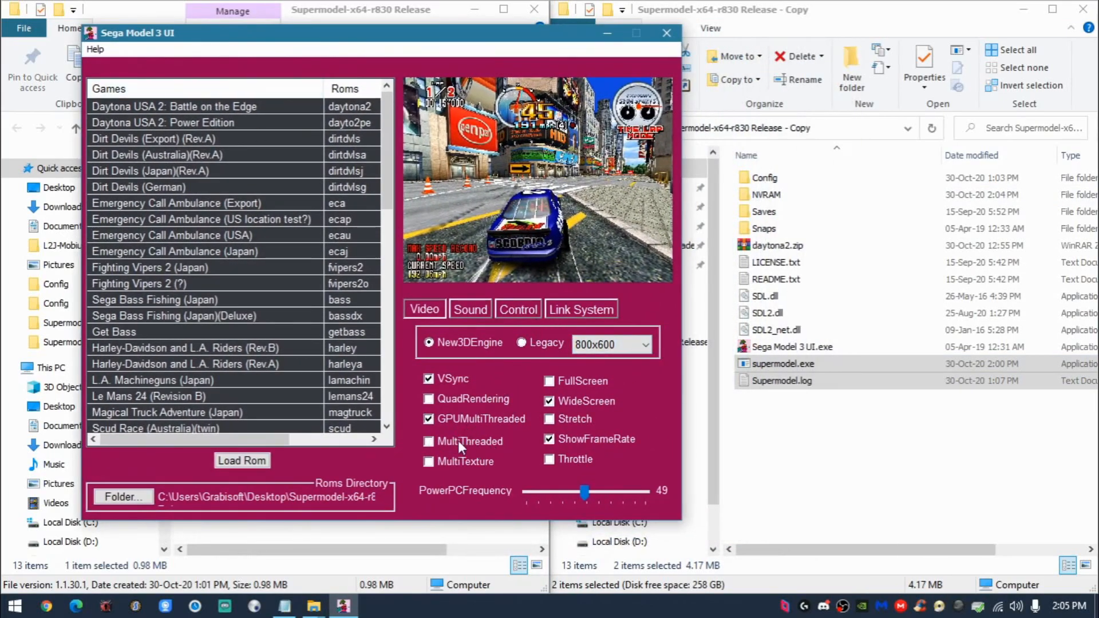
left_click(555, 315)
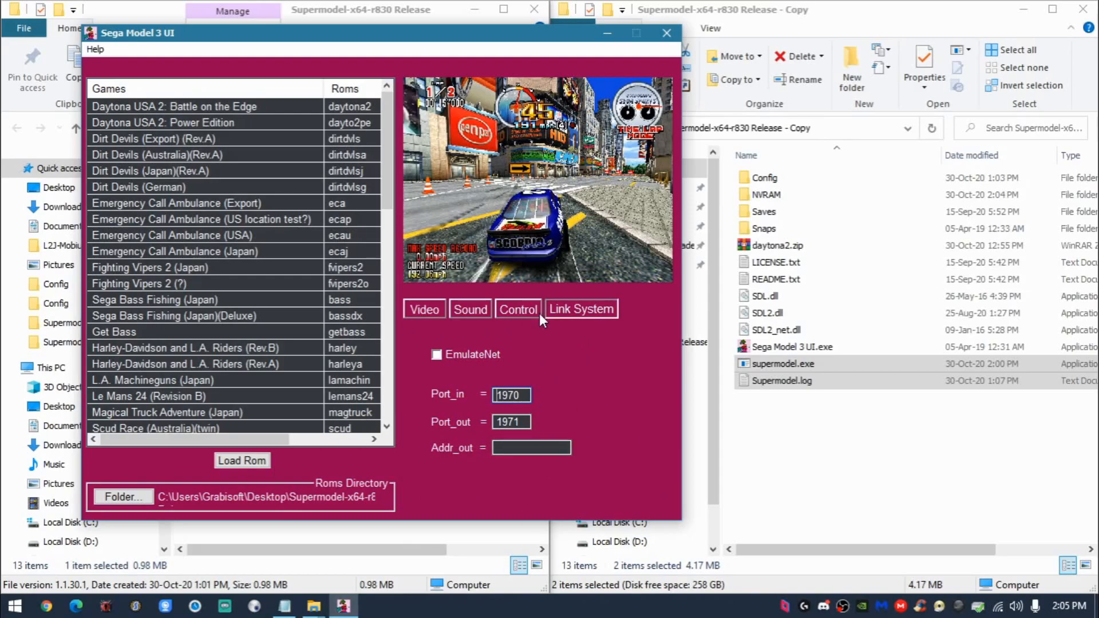
left_click(433, 308)
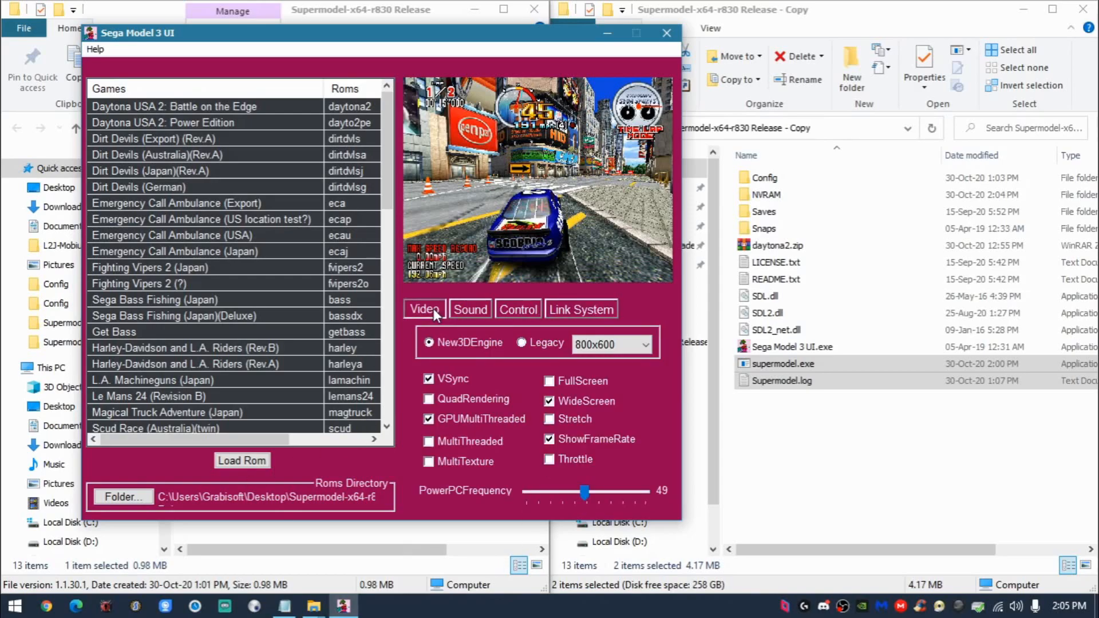
- Set the Roms Directory to the Supermodel-x64-r830 Release folder, with Daytona USA 2: Battle on the Edge selected
left_click(270, 104)
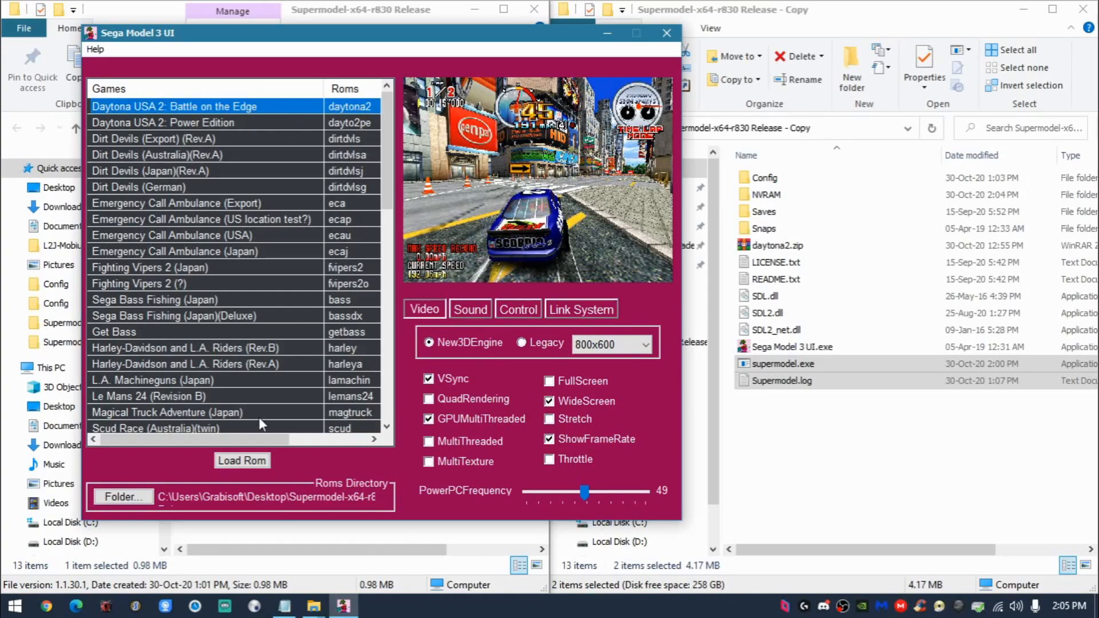
left_click(126, 497)
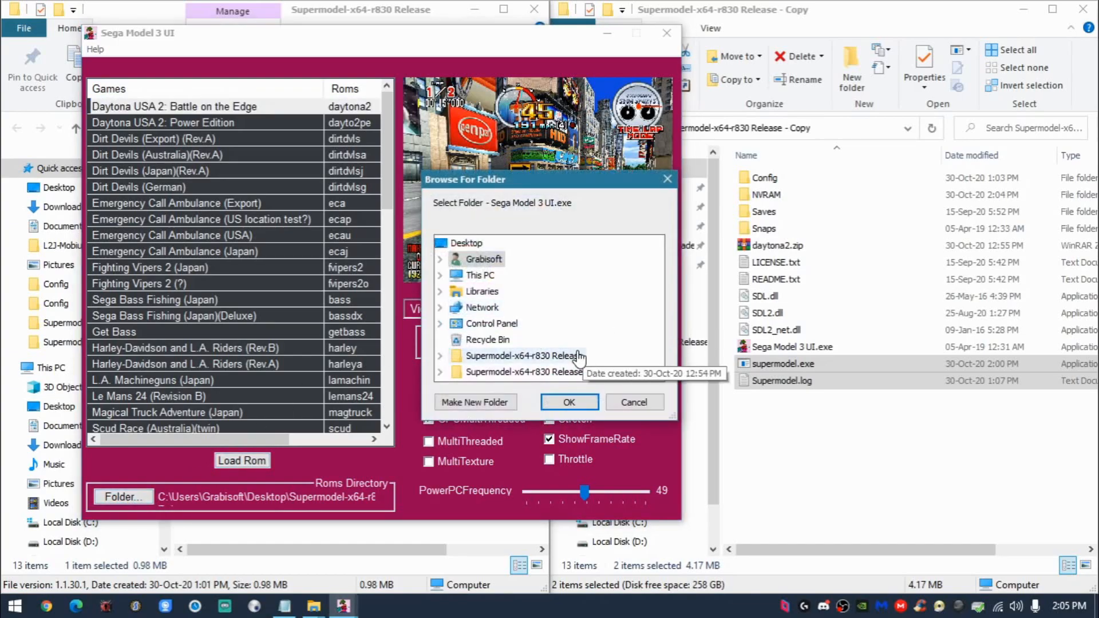
double_click(578, 355)
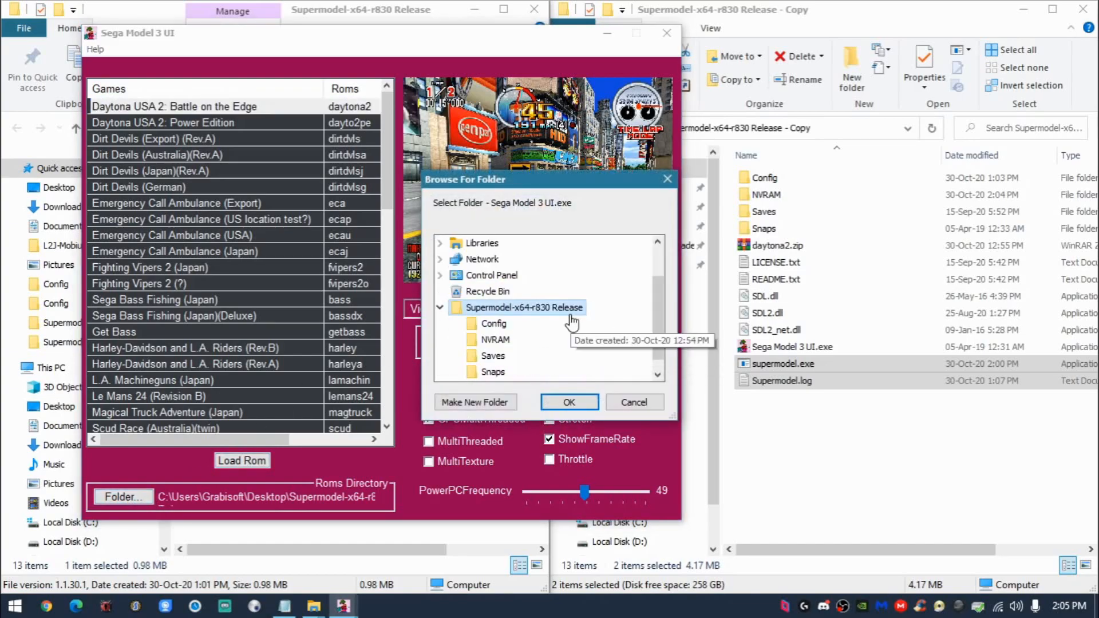
left_click(578, 400)
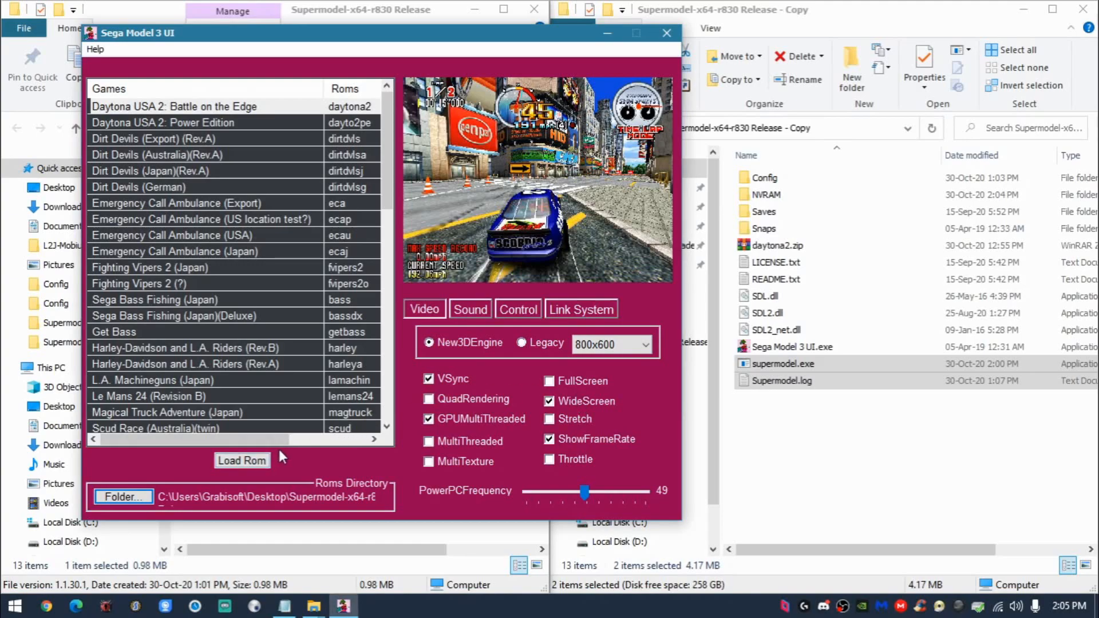
left_click_drag(273, 46, 191, 46)
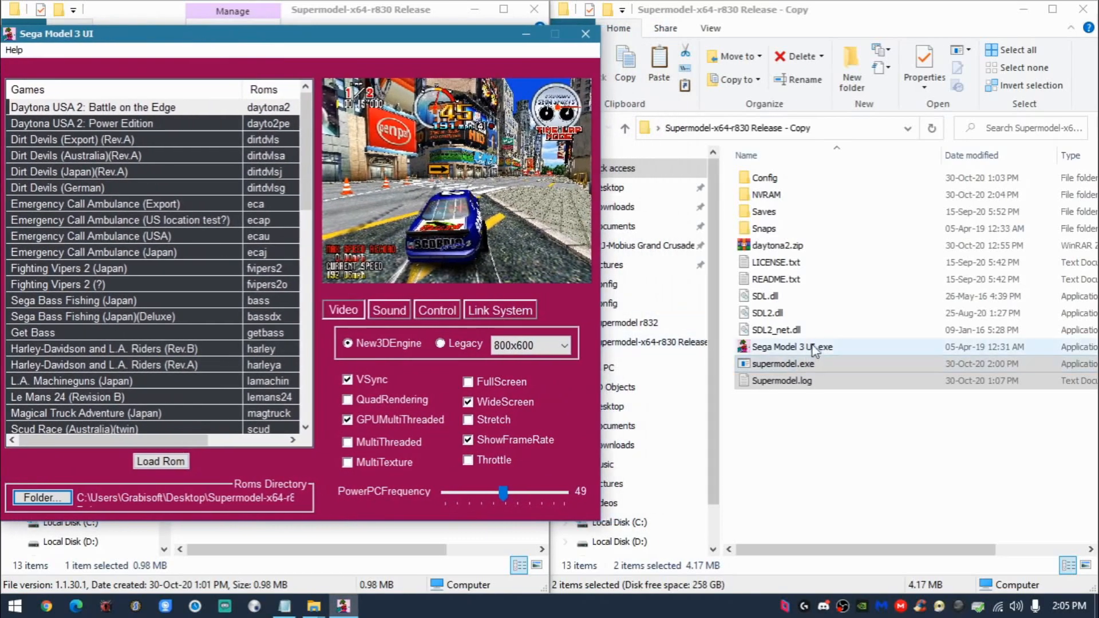
- Launch a second Sega Model 3 UI from the Copy folder and set its Roms Directory to Supermodel-x64-r830 Release - Copy
left_click(778, 347)
double_click(778, 348)
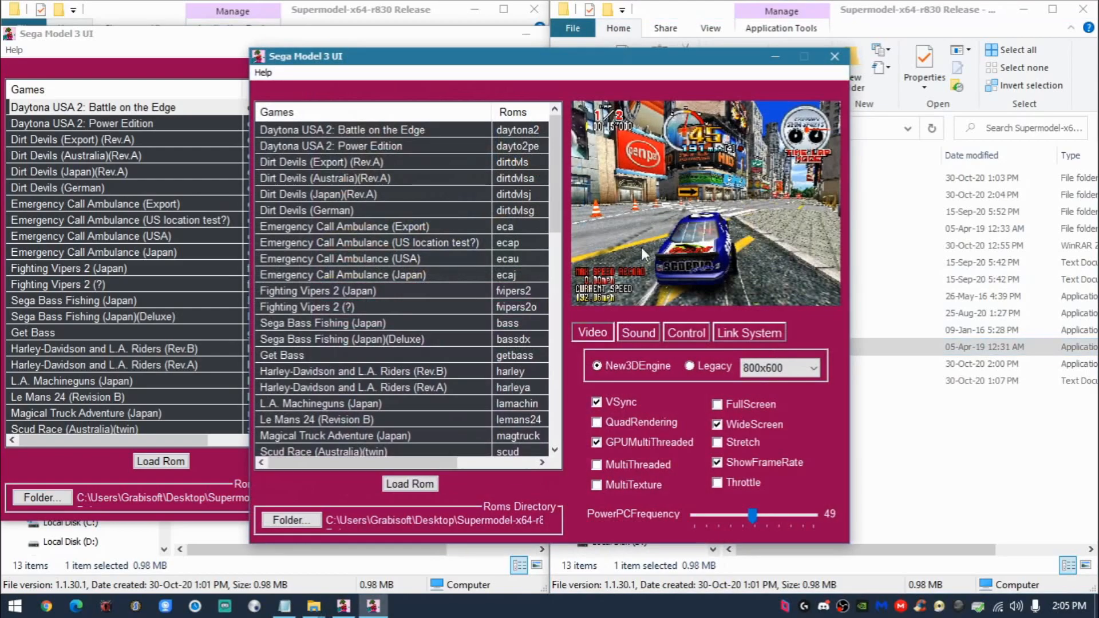
left_click_drag(543, 59, 753, 37)
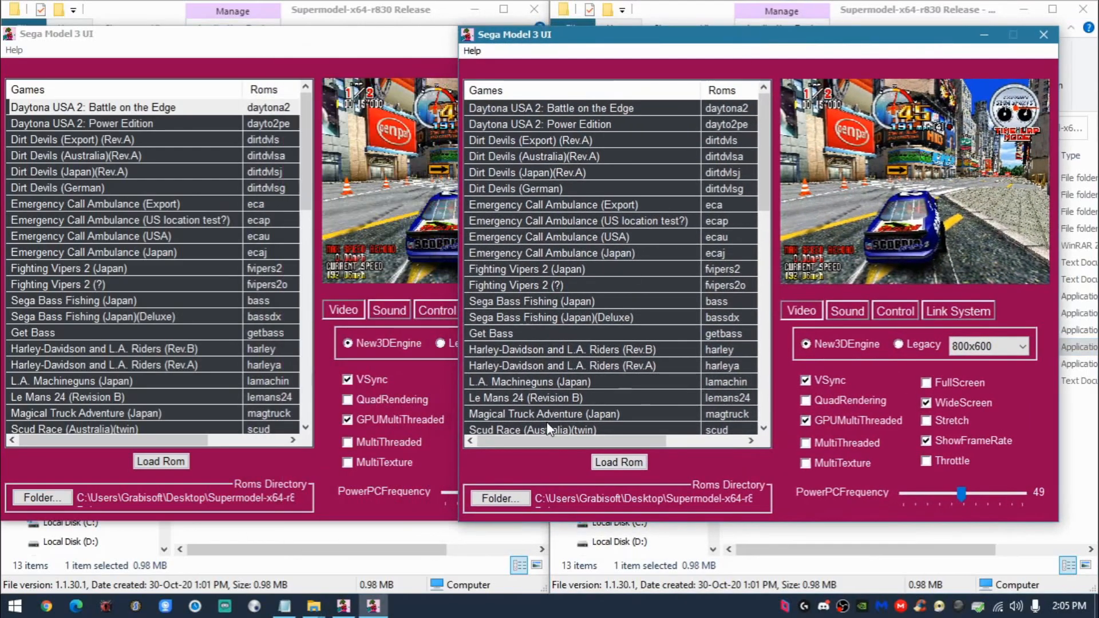
left_click(498, 498)
left_click(589, 371)
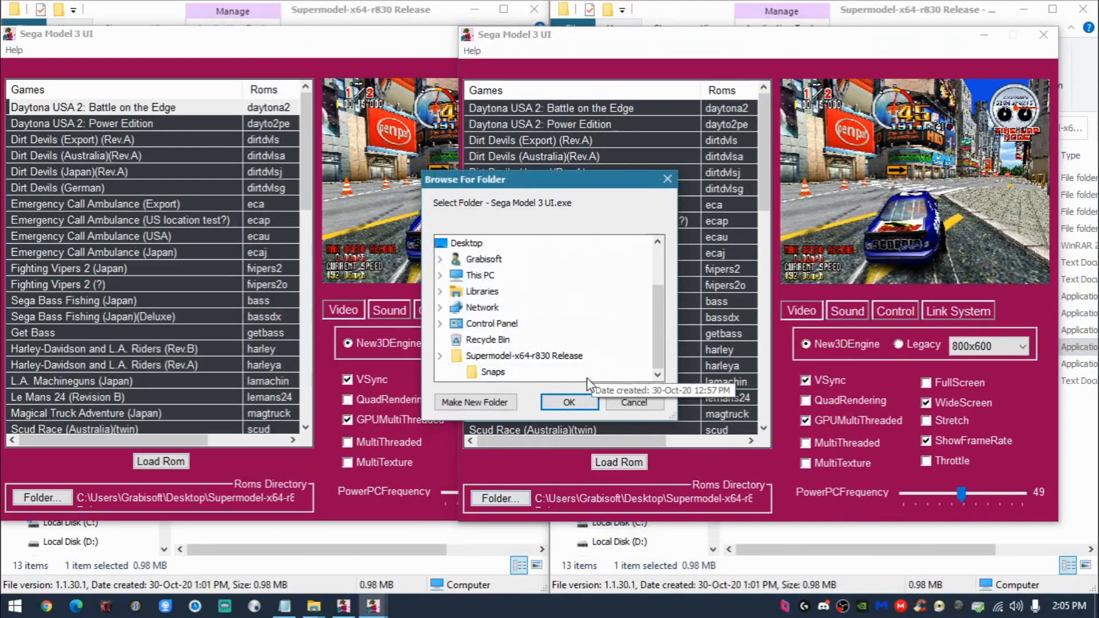
left_click(557, 401)
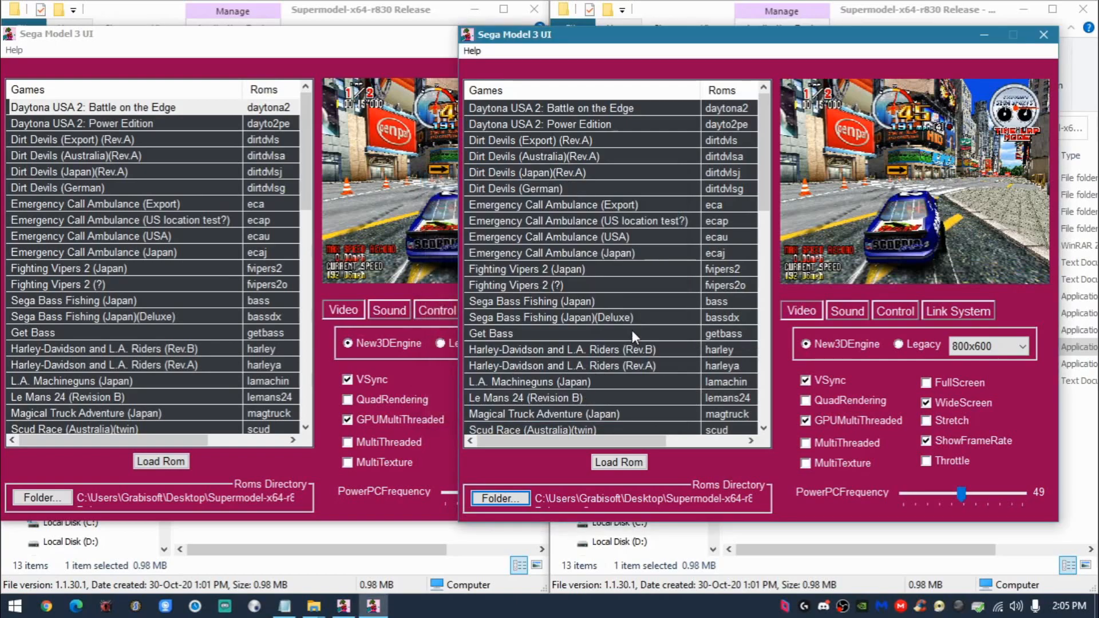
left_click_drag(664, 41, 690, 41)
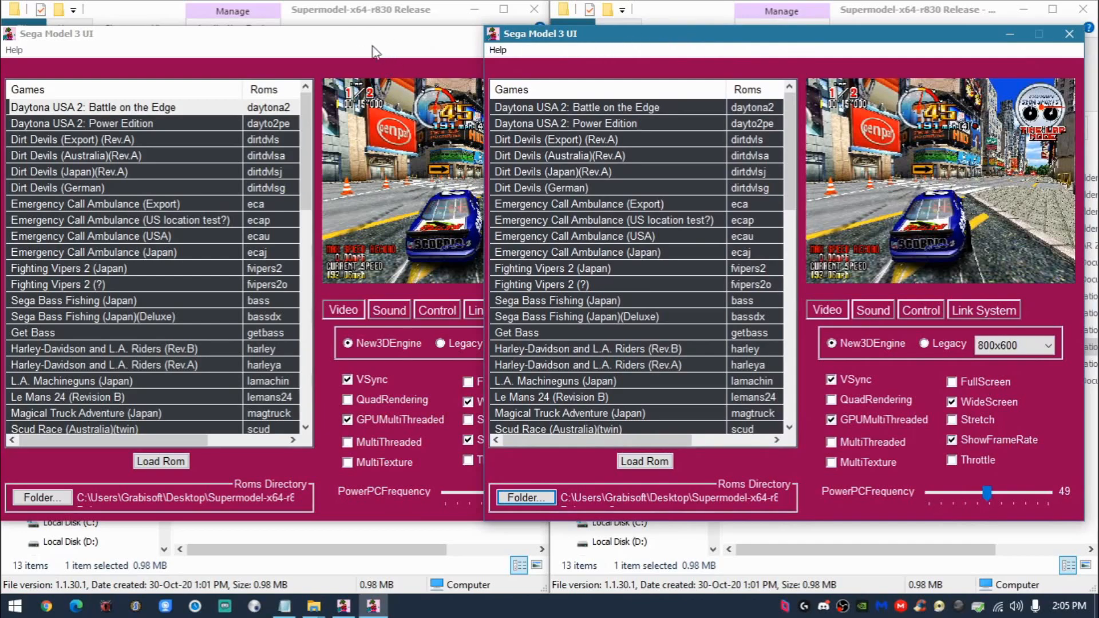
- Load the Daytona USA 2: Battle on the Edge ROM from the first Sega Model 3 UI and open Game Assignments in the Test Menu
left_click_drag(371, 46, 379, 42)
left_click(221, 105)
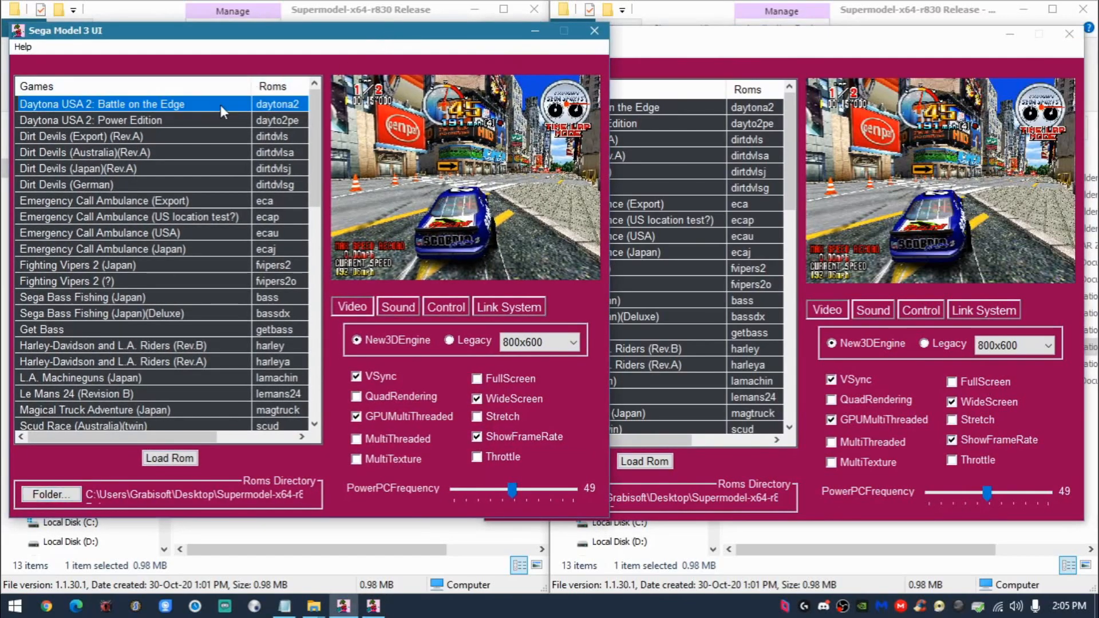
left_click(163, 456)
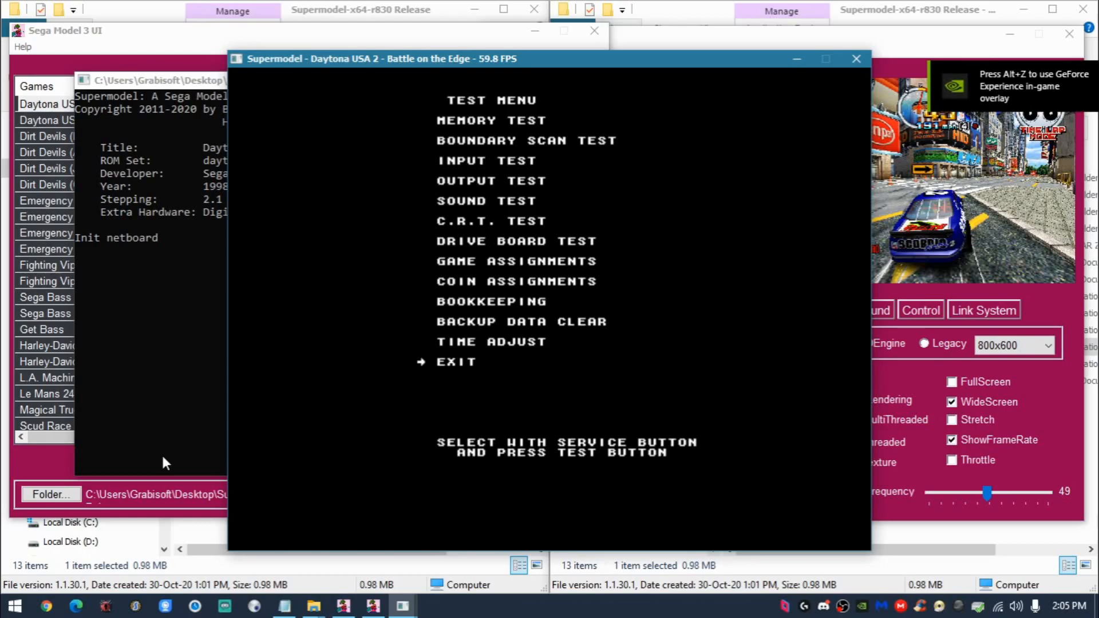
key("3")
key("3")
key("3")
key("3")
key("3")
key("3")
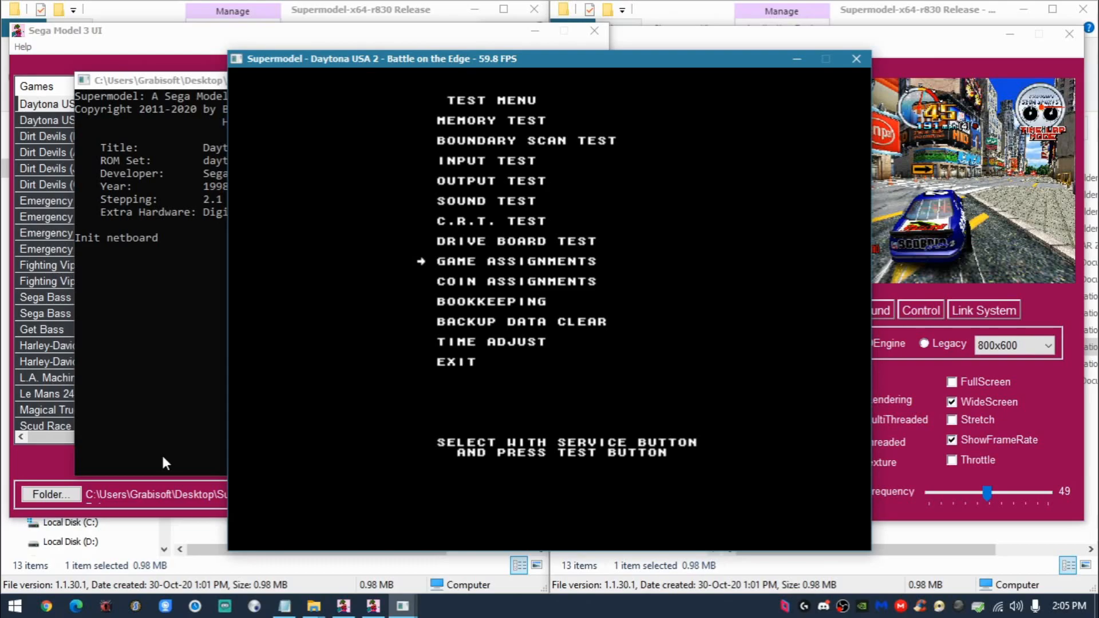
key("4")
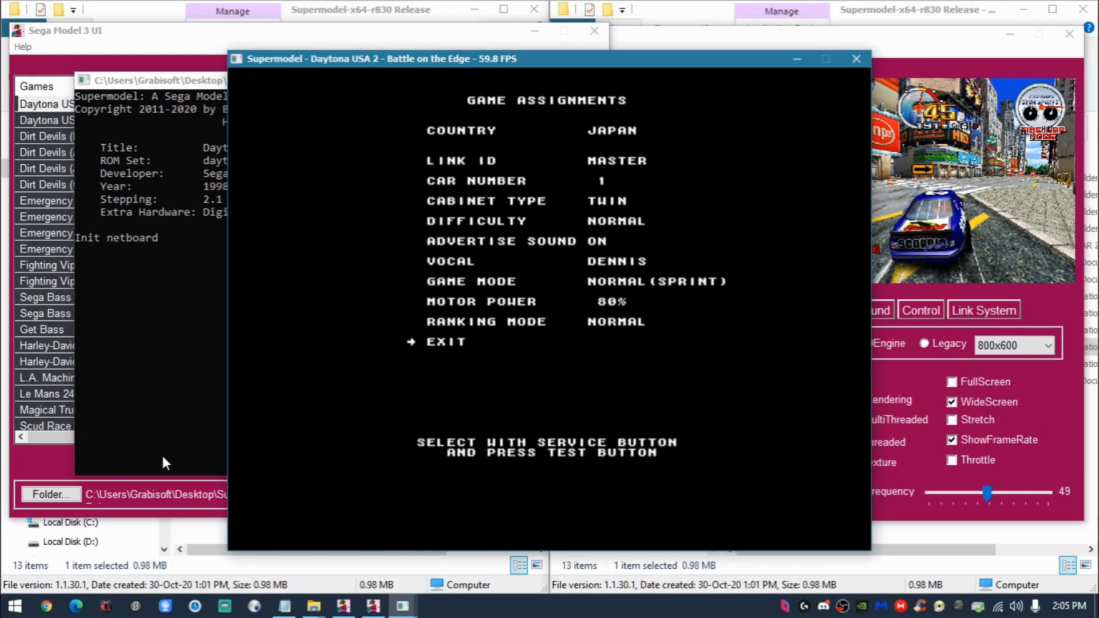
- Step through the Game Assignments options and exit back to the Test Menu
key("3")
key("3")
key("3")
key("3")
key("3")
key("3")
key("3")
key("3")
key("3")
key("3")
- Exit the Test Menu to start the game, and close the game window along with its Sega Model 3 UI
key("3")
key("3")
key("3")
key("3")
key("3")
key("3")
key("3")
key("3")
key("3")
key("3")
key("3")
key("6")
key("6")
key("6")
key("6")
key("3")
key("3")
key("3")
key("3")
key("3")
key("3")
key("3")
key("3")
key("3")
key("4")
key("3")
key("3")
key("3")
key("3")
key("3")
key("4")
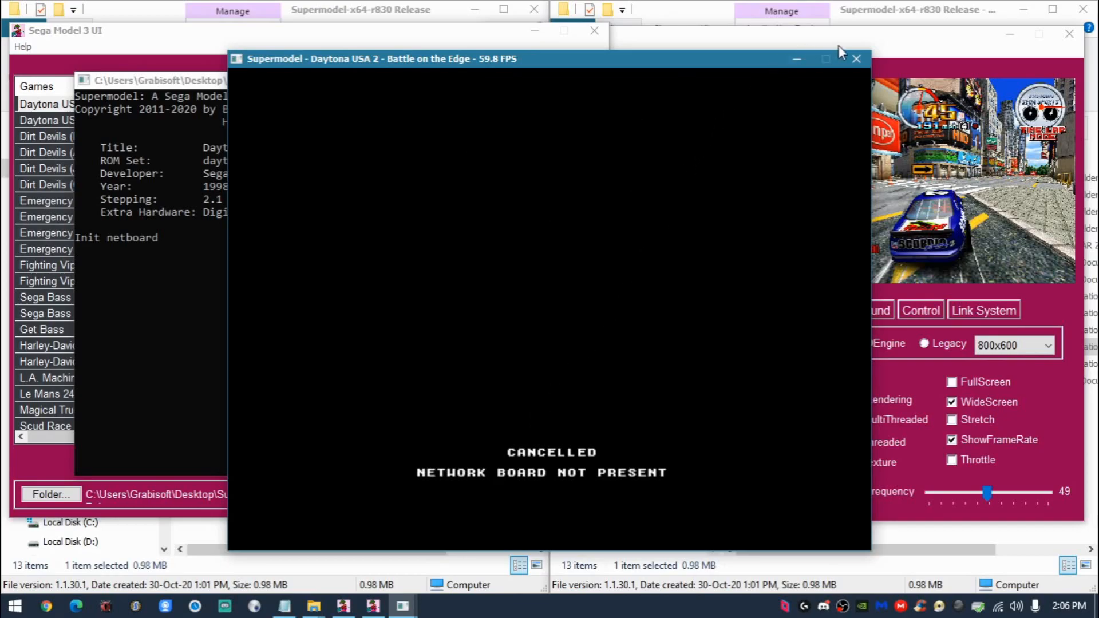
left_click(855, 59)
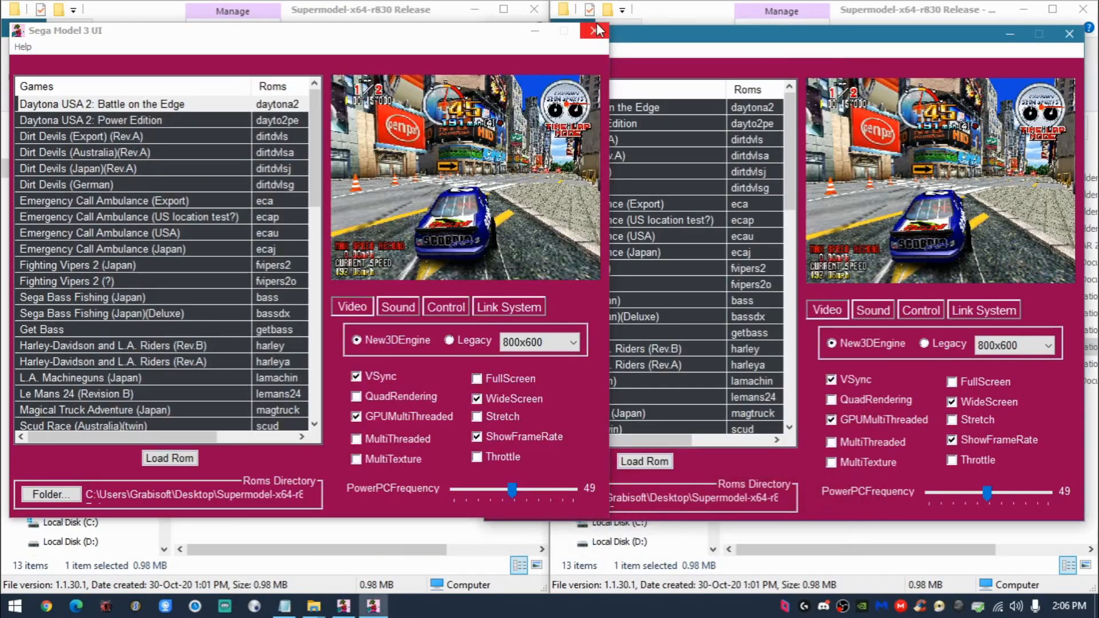
left_click(594, 31)
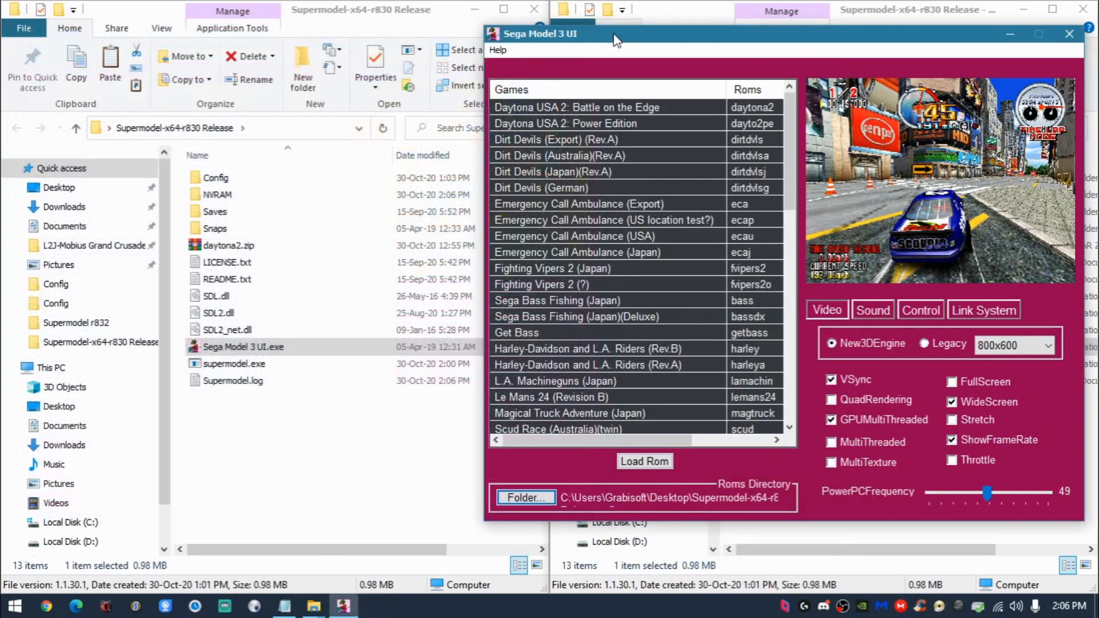
- Load the Daytona USA 2: Battle on the Edge ROM from the Copy's Sega Model 3 UI and open Game Assignments in the Test Menu
left_click(662, 109)
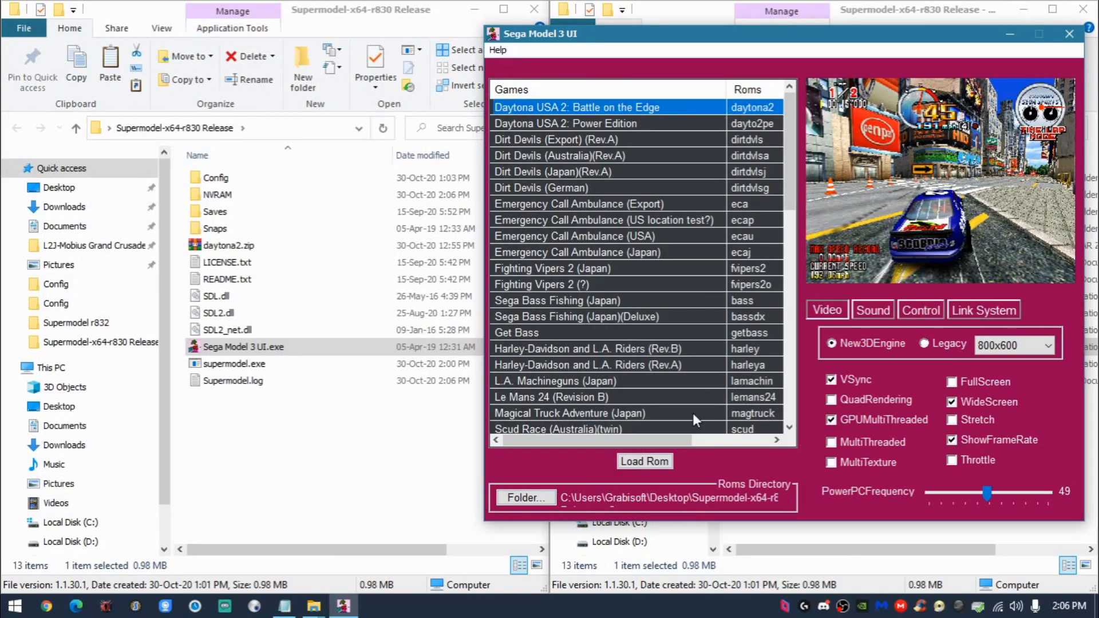
left_click(636, 464)
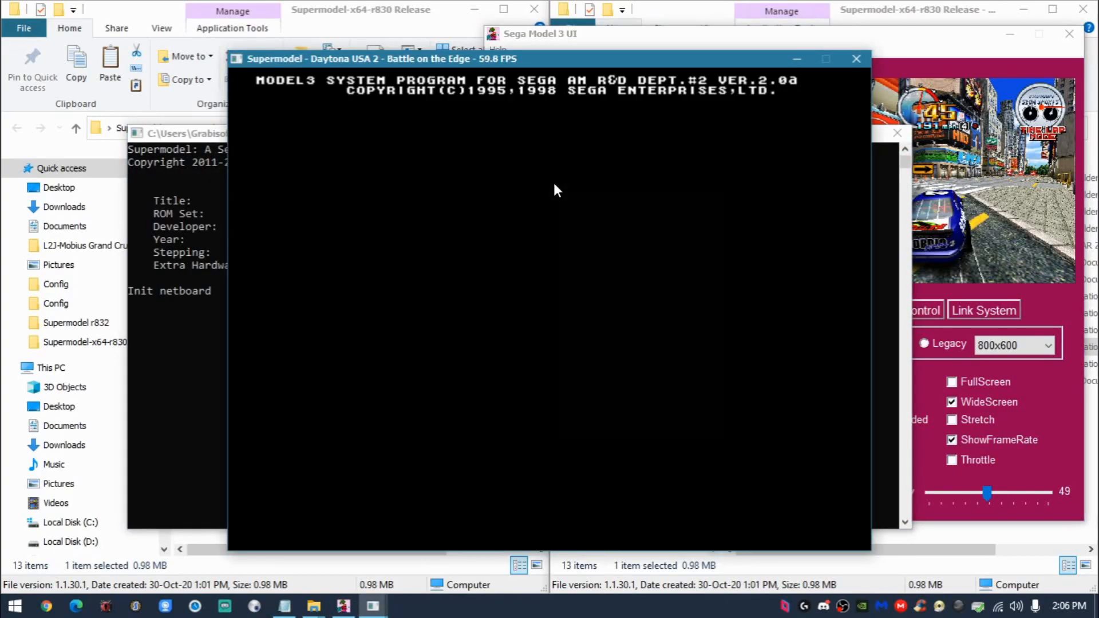
key("6")
key("5")
key("5")
key("5")
key("5")
key("5")
key("5")
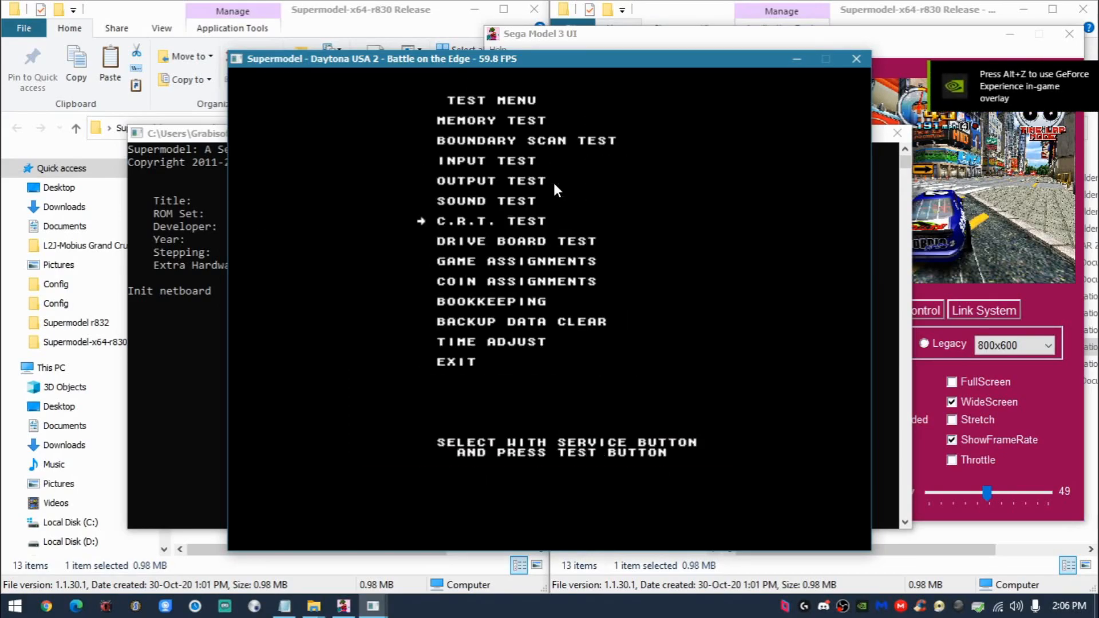
key("5")
key("5")
key("6")
- Set Link ID to SLAVE, change the car number, and exit Game Assignments
key("5")
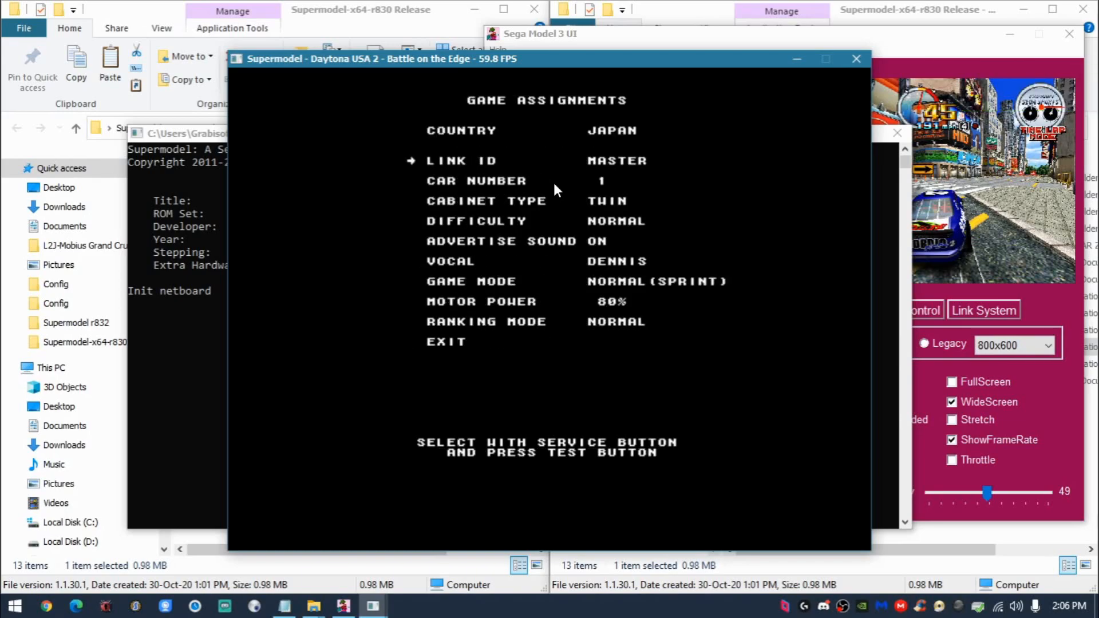
key("6")
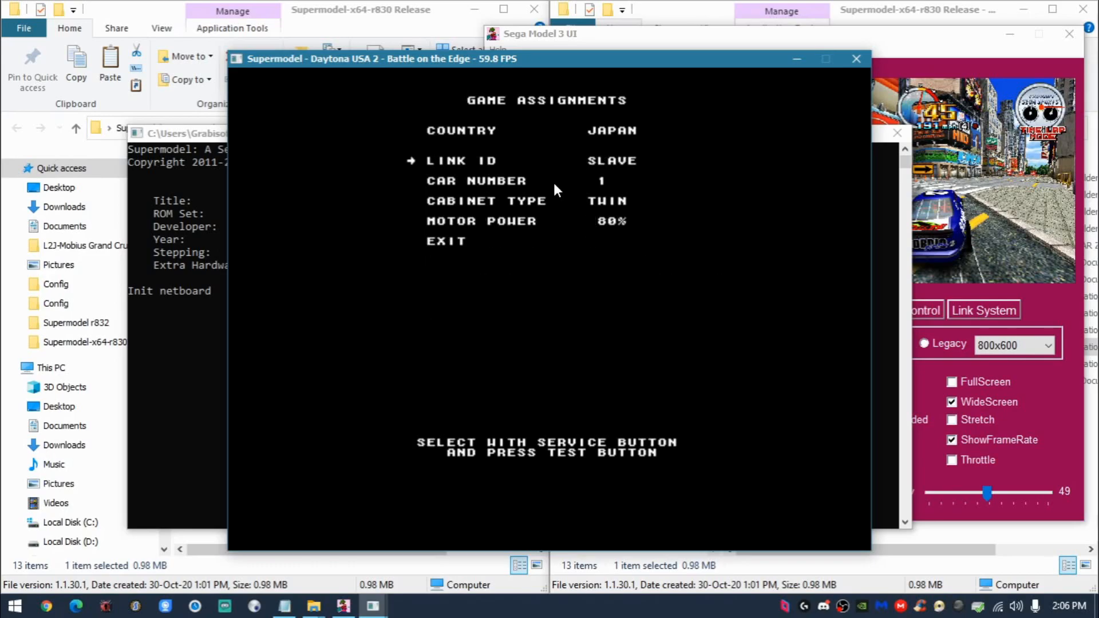
key("5")
key("6")
key("5")
- Exit the Test Menu to start the slave game, and close its game window and Sega Model 3 UI
key("5")
key("6")
key("5")
key("5")
key("5")
key("5")
key("5")
key("6")
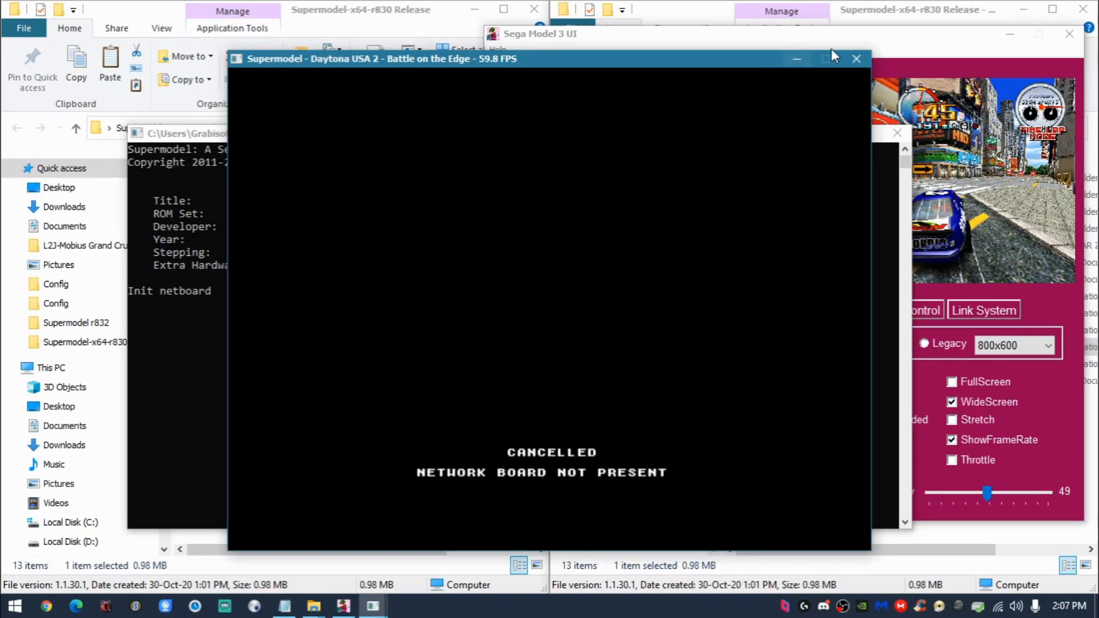
left_click(857, 58)
left_click(1069, 34)
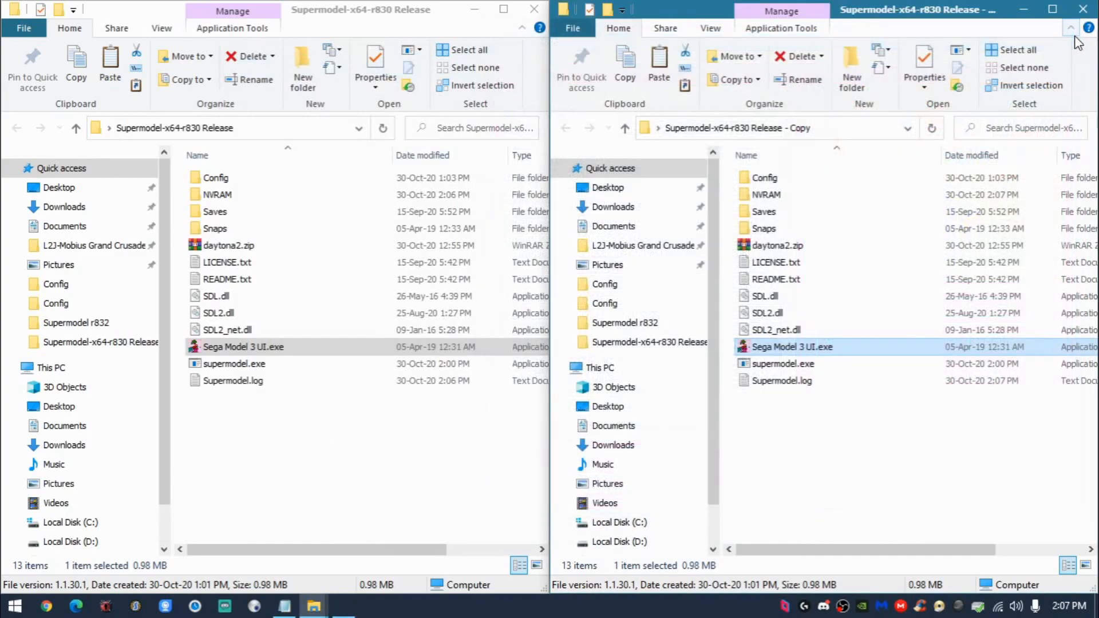
- Open Supermodel.ini in Notepad from the Config folders of both the original and the Copy release
left_click(353, 455)
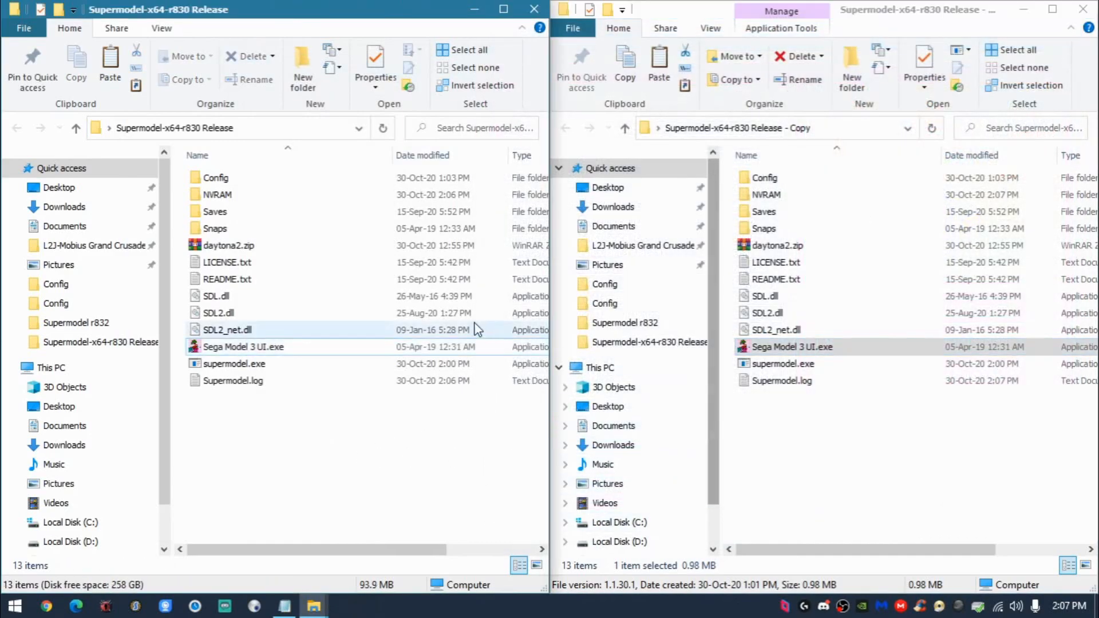
double_click(391, 178)
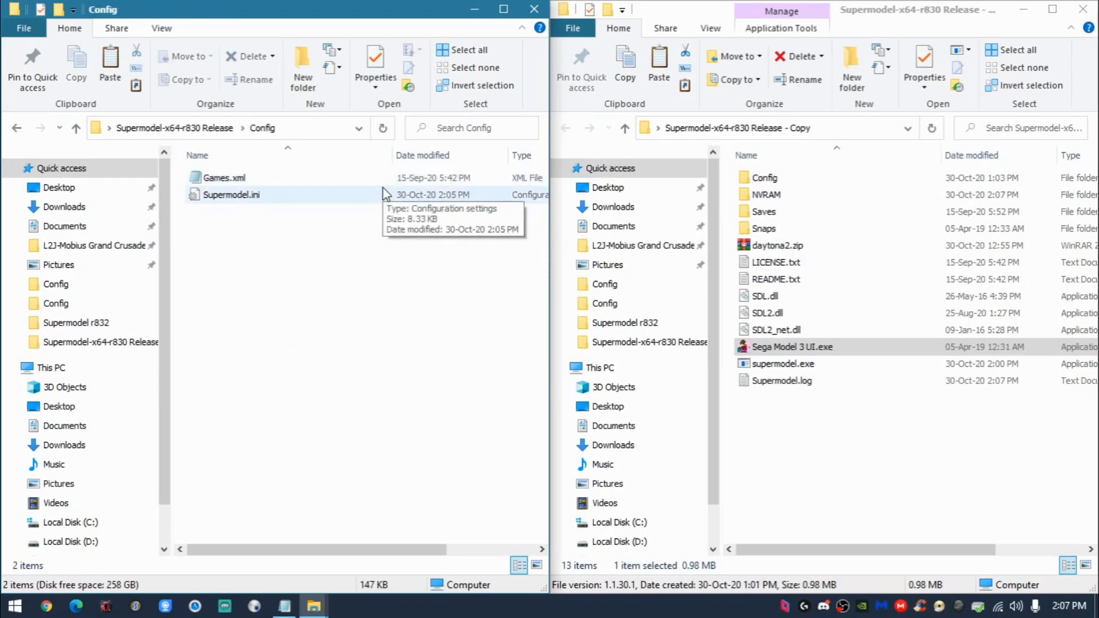
double_click(384, 194)
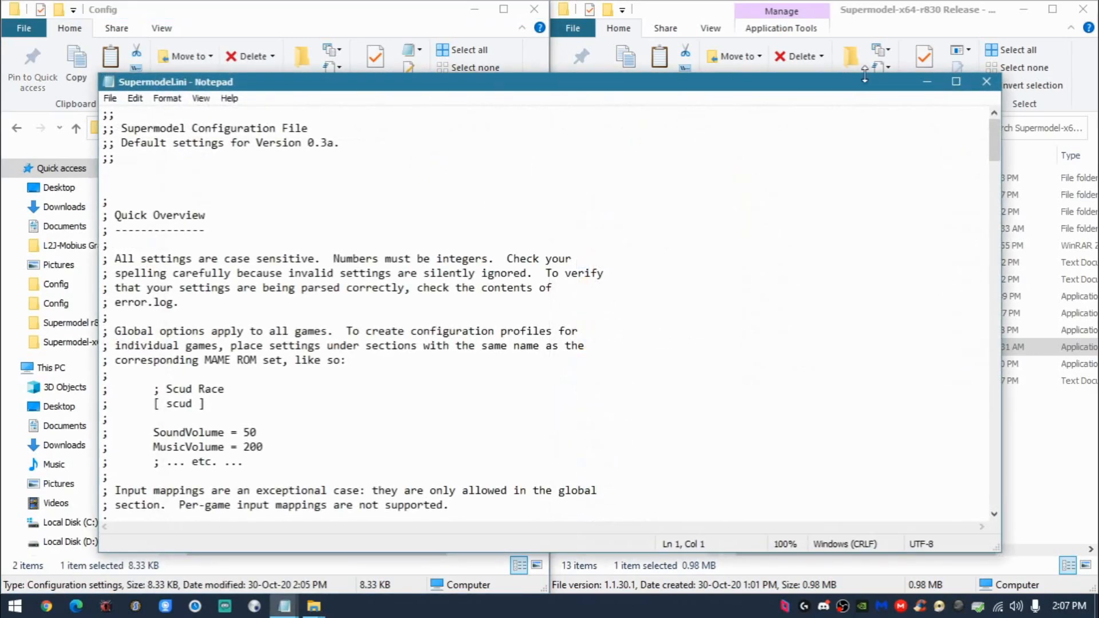
left_click_drag(1003, 171, 499, 171)
double_click(765, 178)
double_click(773, 194)
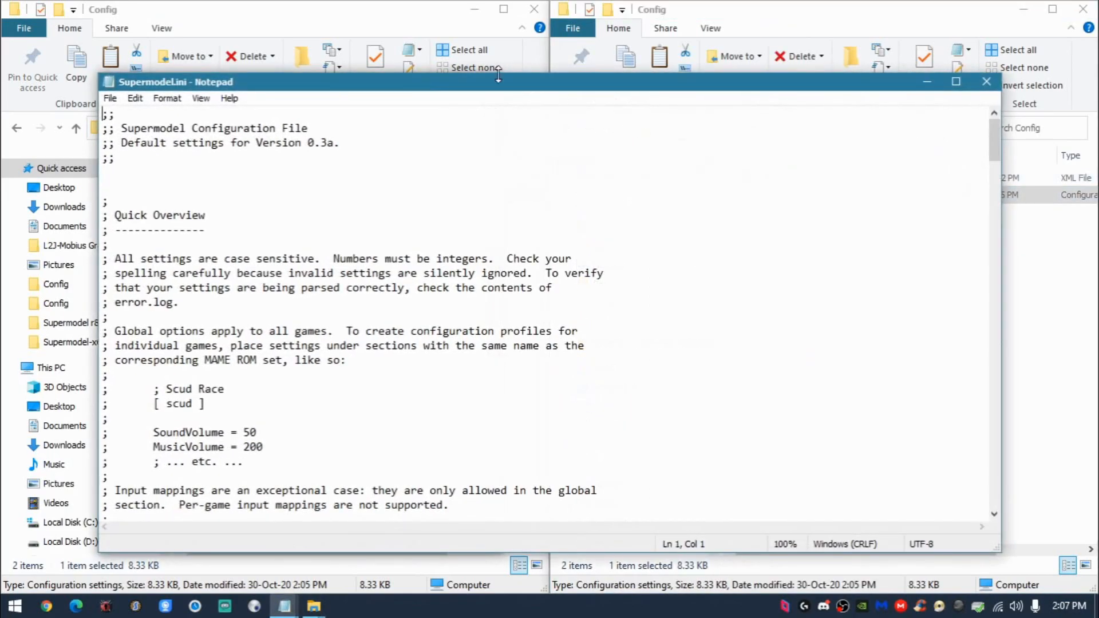
- Arrange the two Supermodel.ini windows side by side, each showing its Network board section
left_click(994, 216)
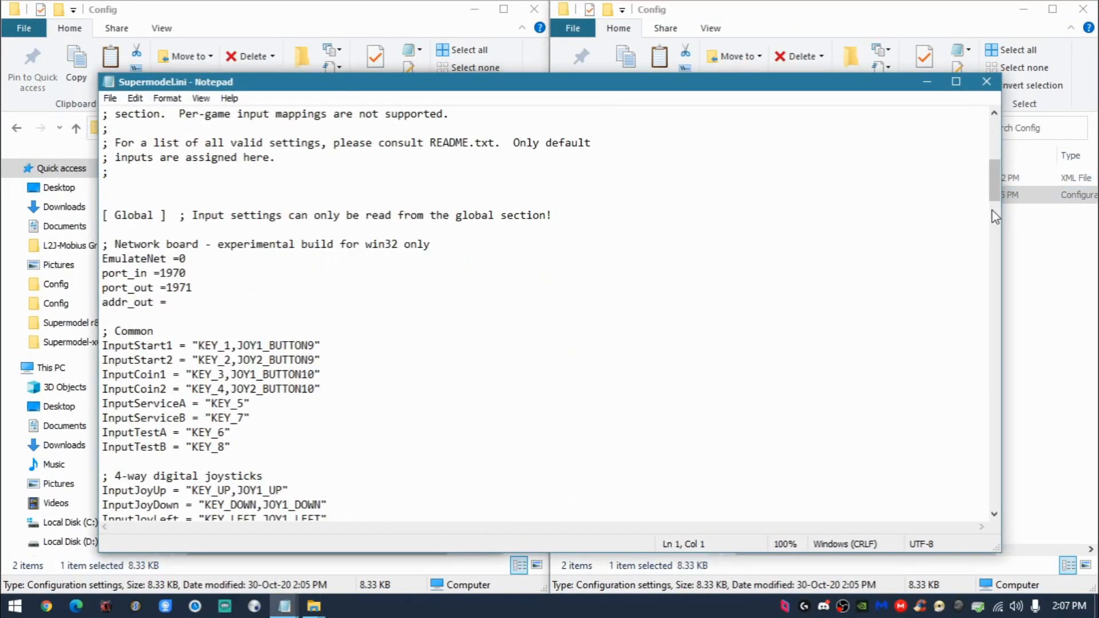
left_click_drag(1002, 217, 587, 217)
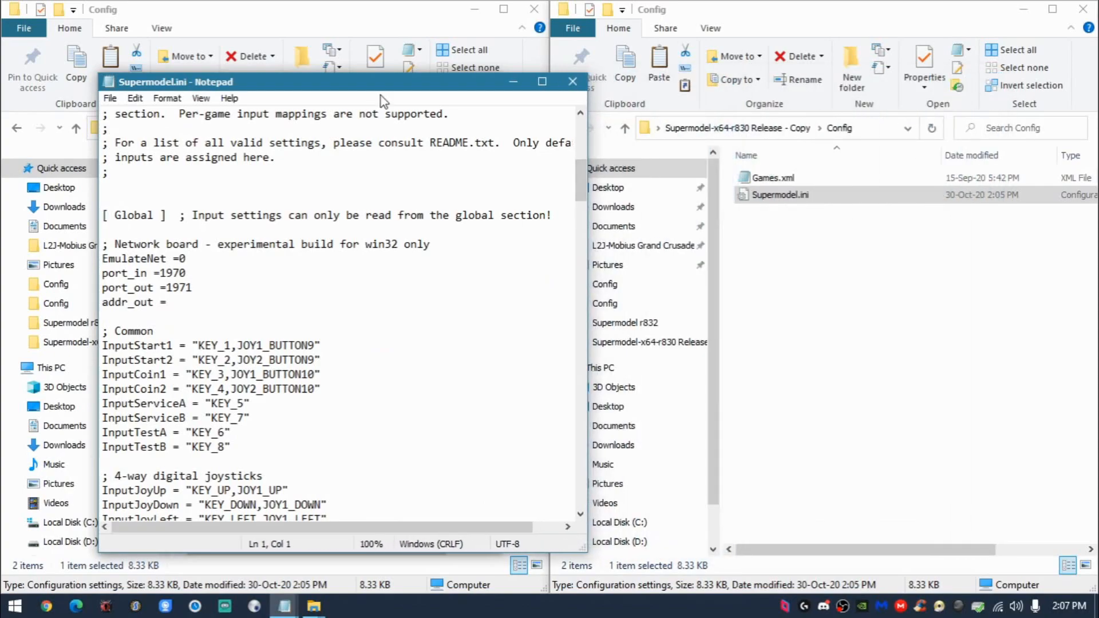
left_click_drag(396, 91, 869, 87)
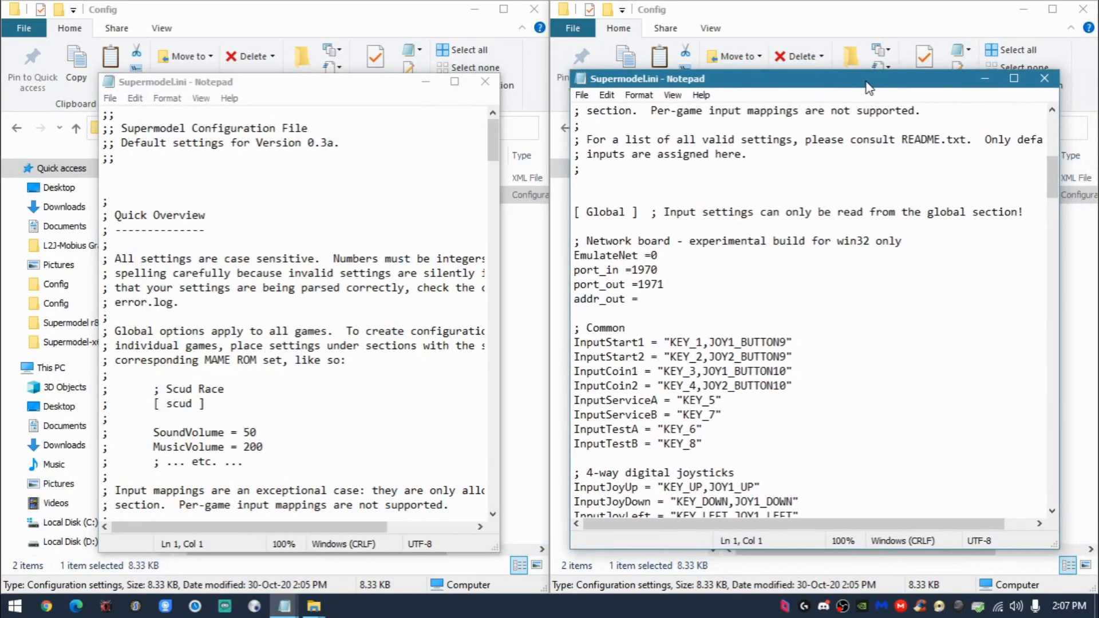
scroll(372, 257, "down", 8)
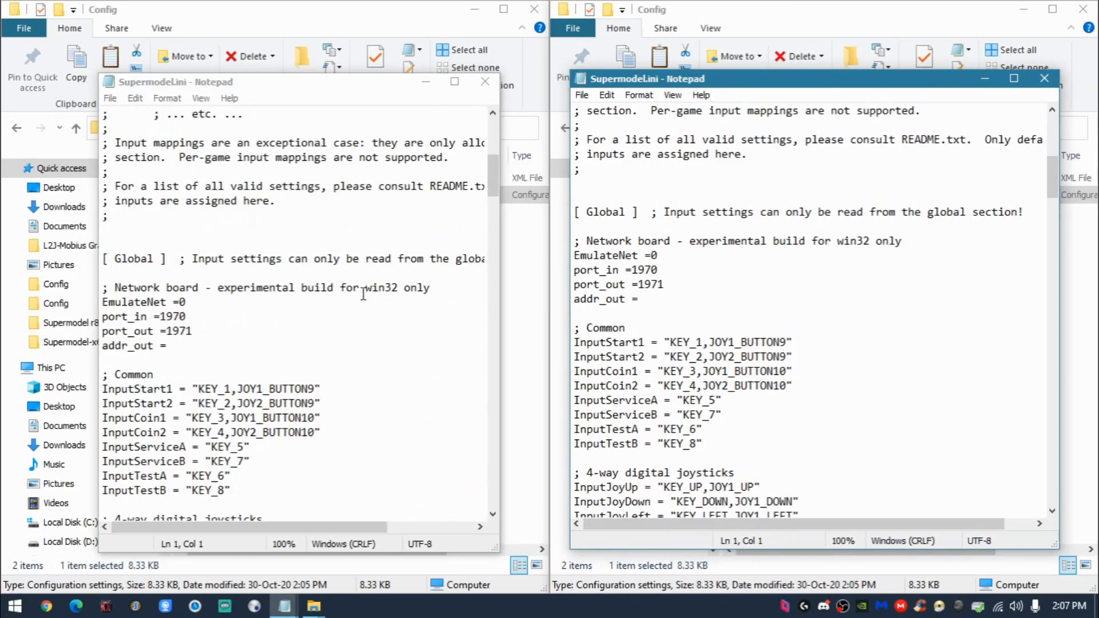
scroll(334, 296, "down", 1)
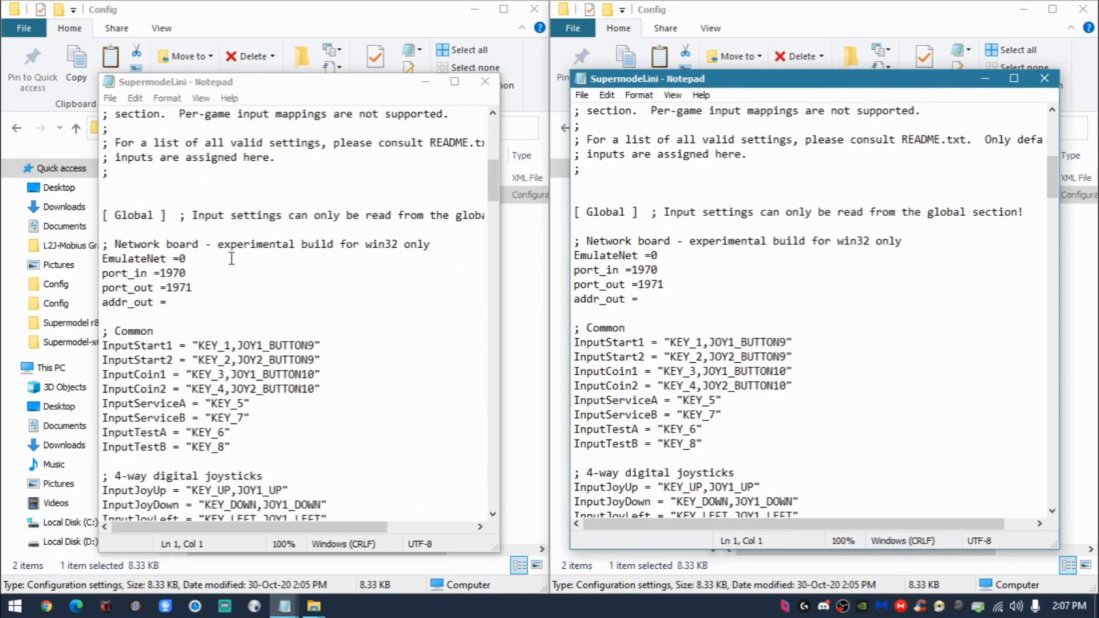
- Set EmulateNet to 1 in both Supermodel.ini files
left_click(231, 259)
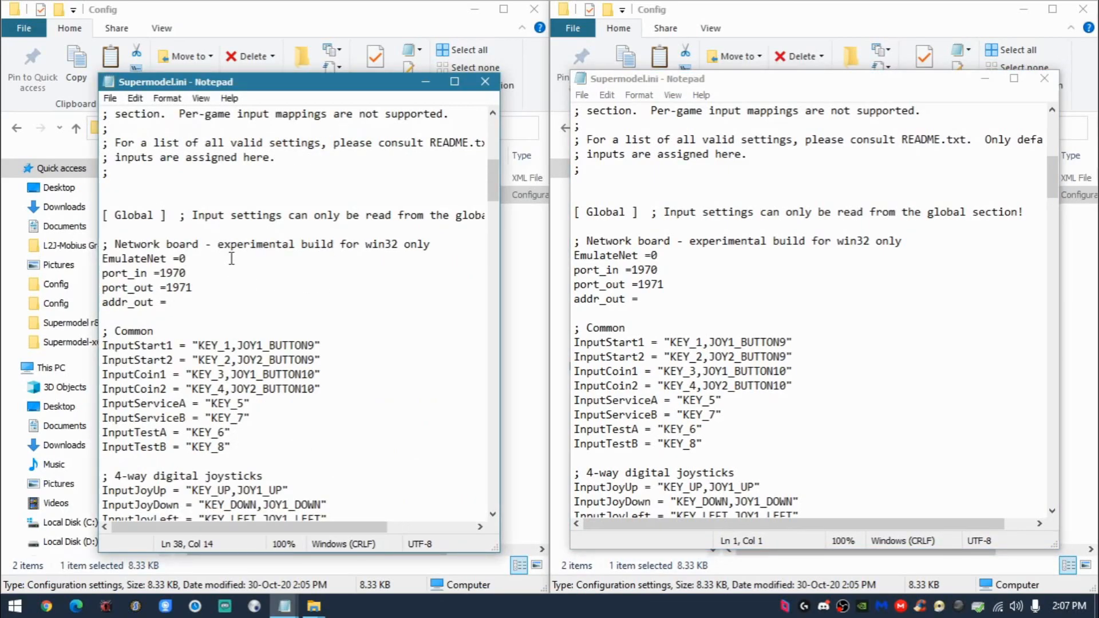
key("BackSpace")
type("1")
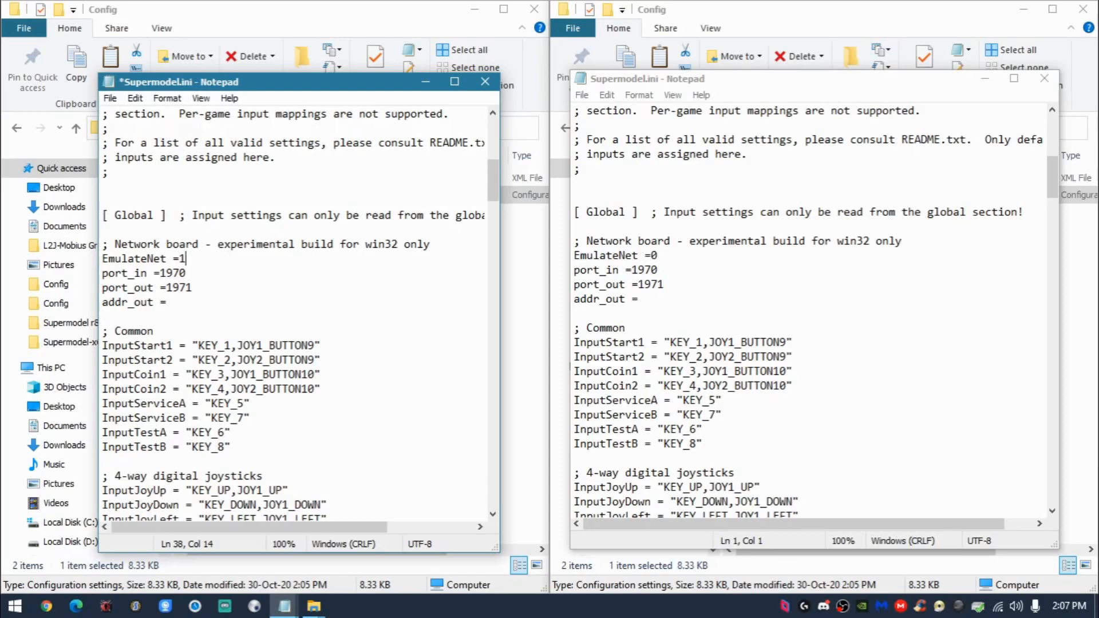
left_click(659, 259)
key("BackSpace")
type("1")
- Swap the ports in the Copy's Supermodel.ini, setting port_in to 1971 and port_out to 1970
left_click_drag(201, 273, 113, 273)
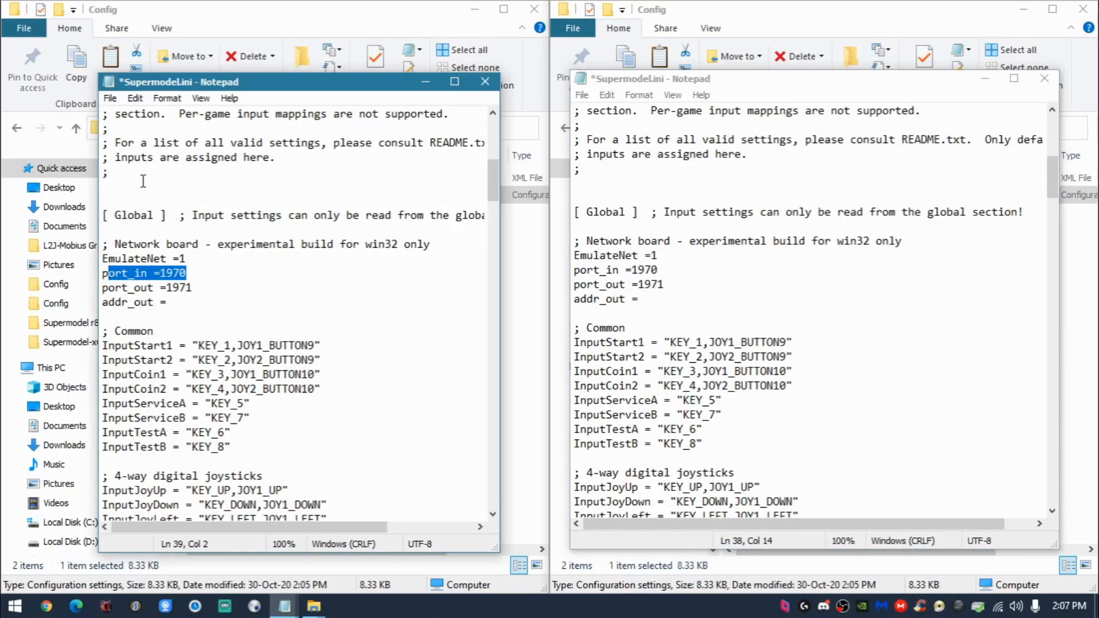
mouse_move(187, 272)
left_mouse_down()
mouse_move(161, 273)
mouse_move(192, 287)
mouse_move(162, 287)
mouse_move(193, 288)
left_mouse_up()
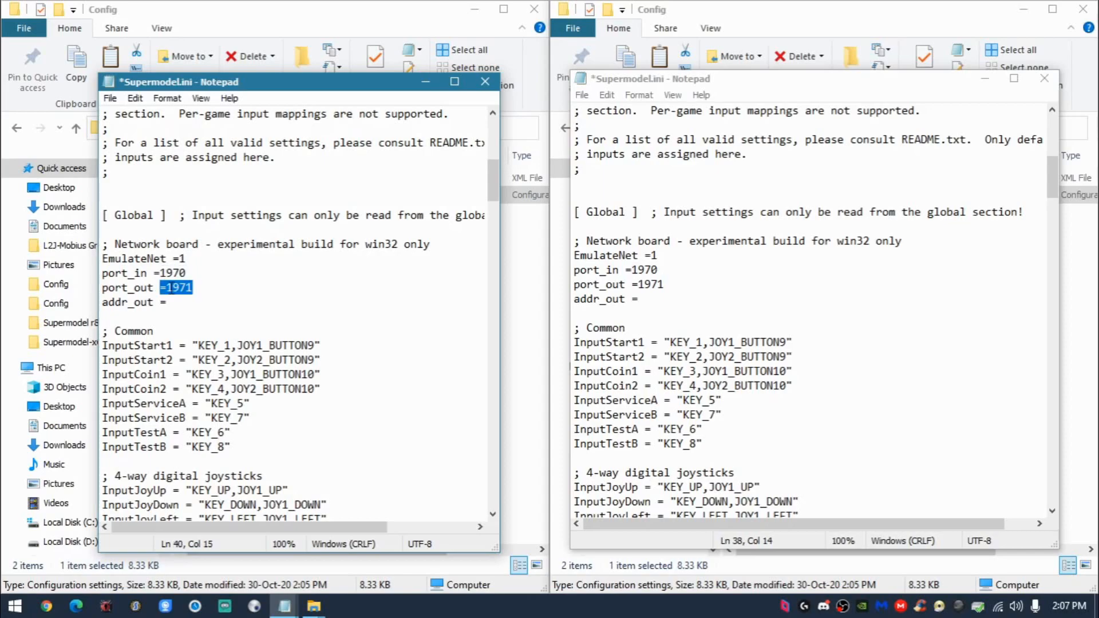
left_click(675, 269)
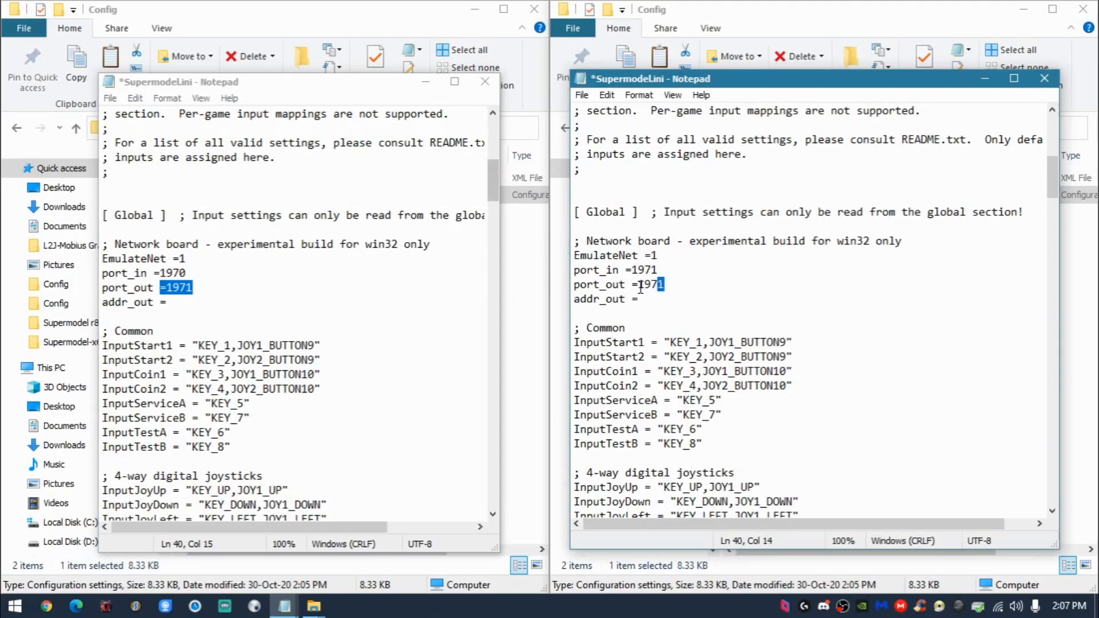
left_click(205, 272)
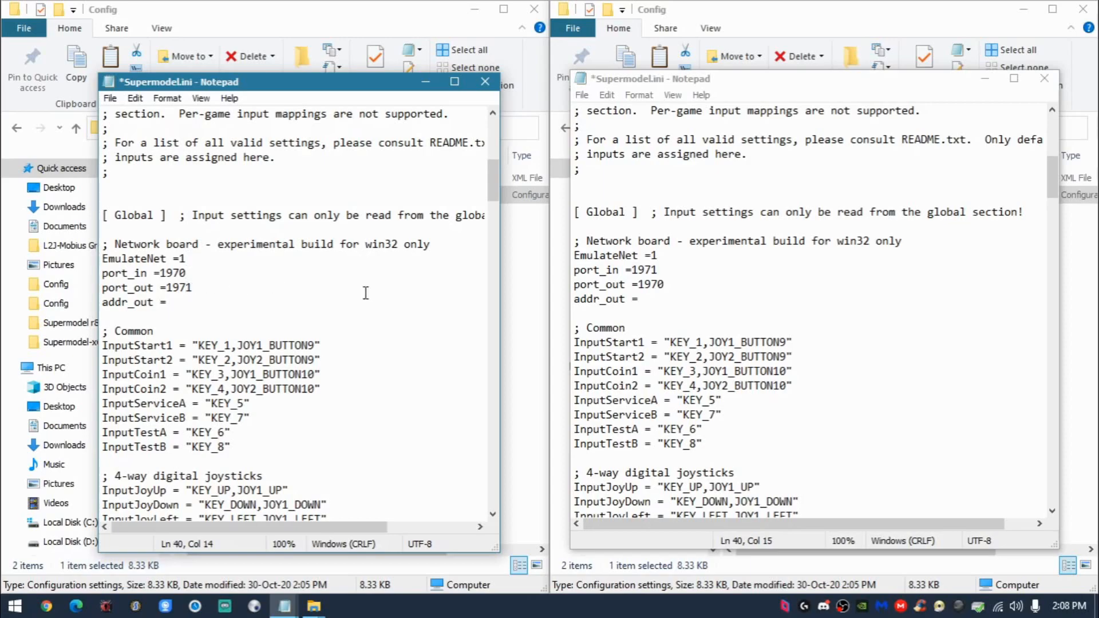
left_click(678, 271)
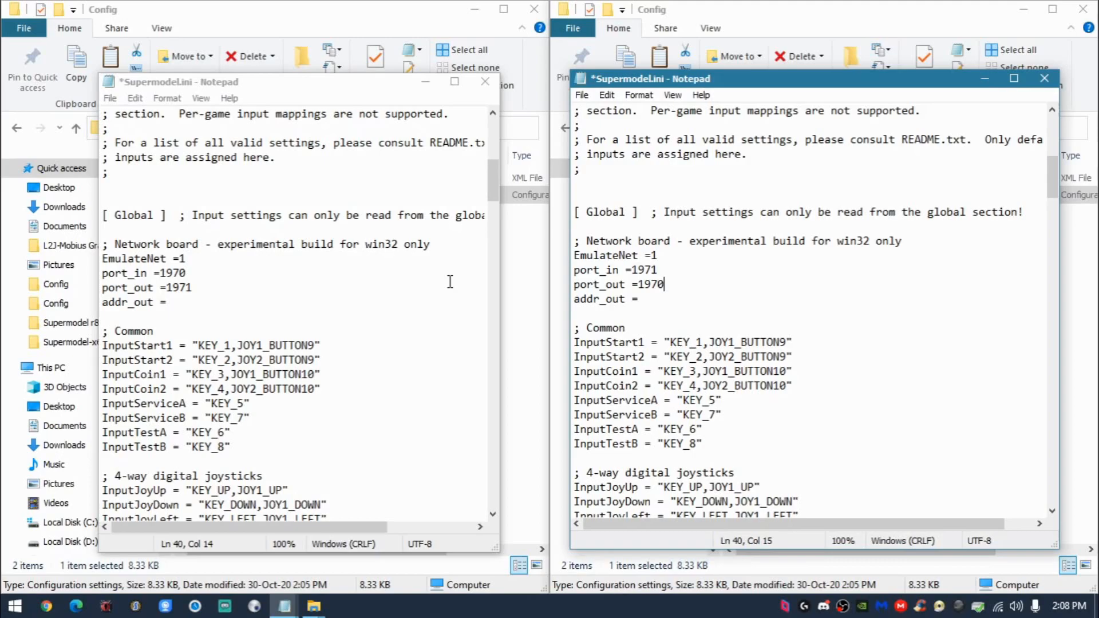
- Set addr_out to 127.0.0.1 in the original Supermodel.ini and copy the address into the Copy's file
left_click(406, 289)
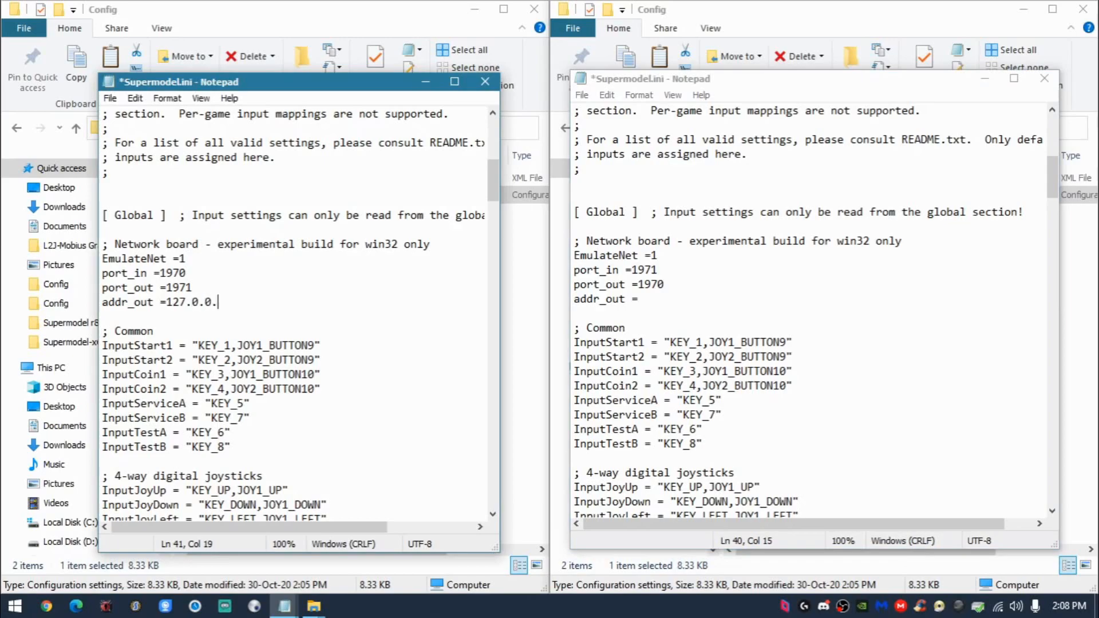
left_click_drag(285, 309, 194, 302)
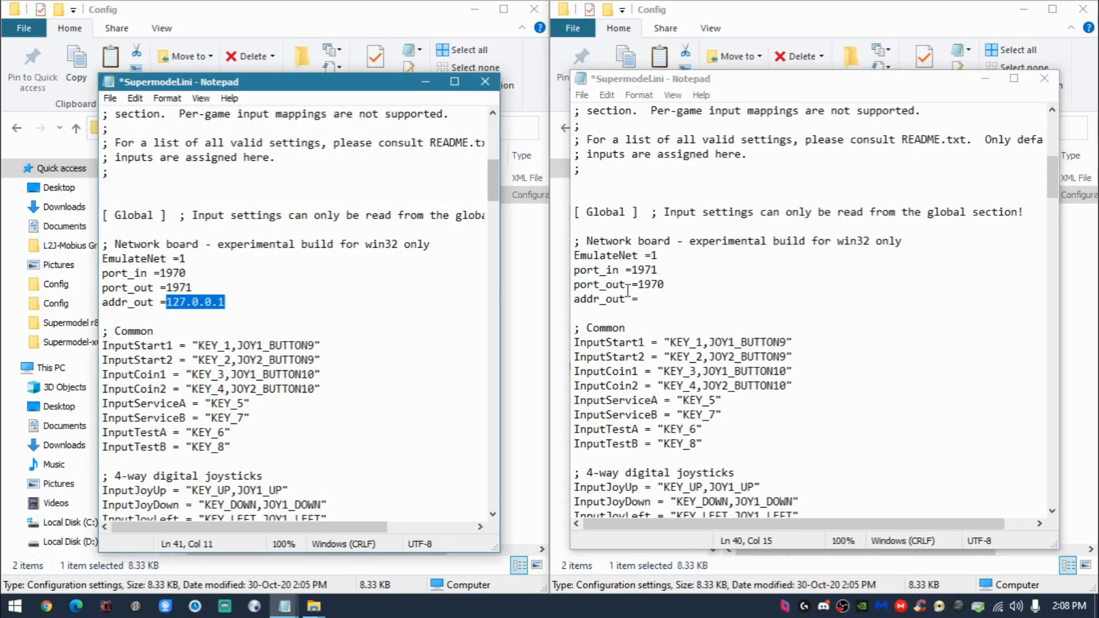
left_click(731, 301)
type("127.0.0.1")
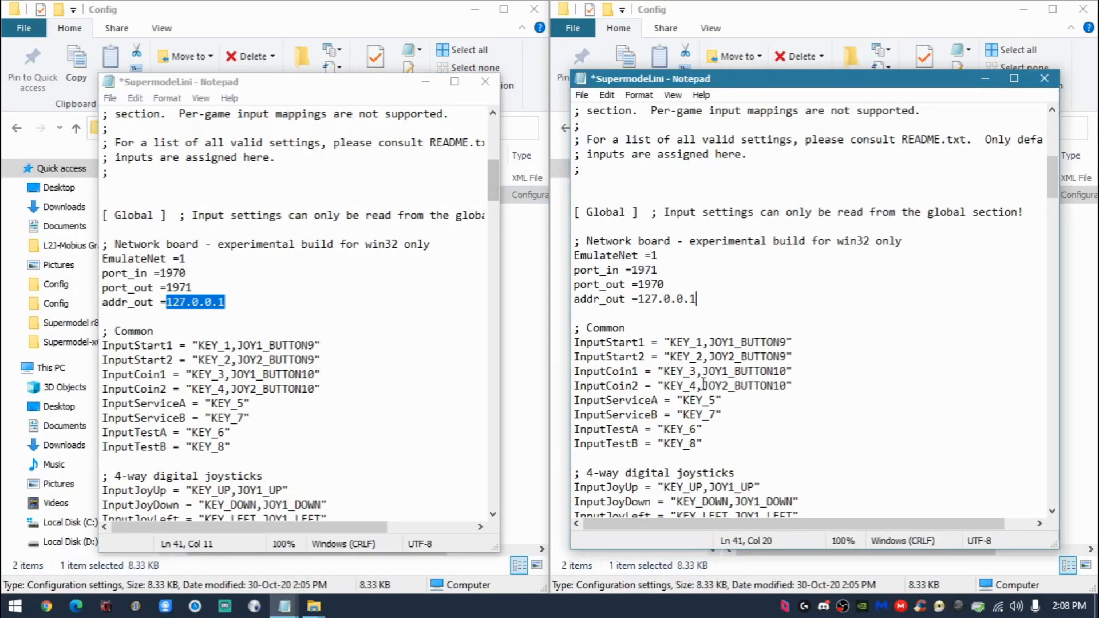
- Check the port values in both Supermodel.ini files, and save and close each file
double_click(222, 282)
double_click(219, 269)
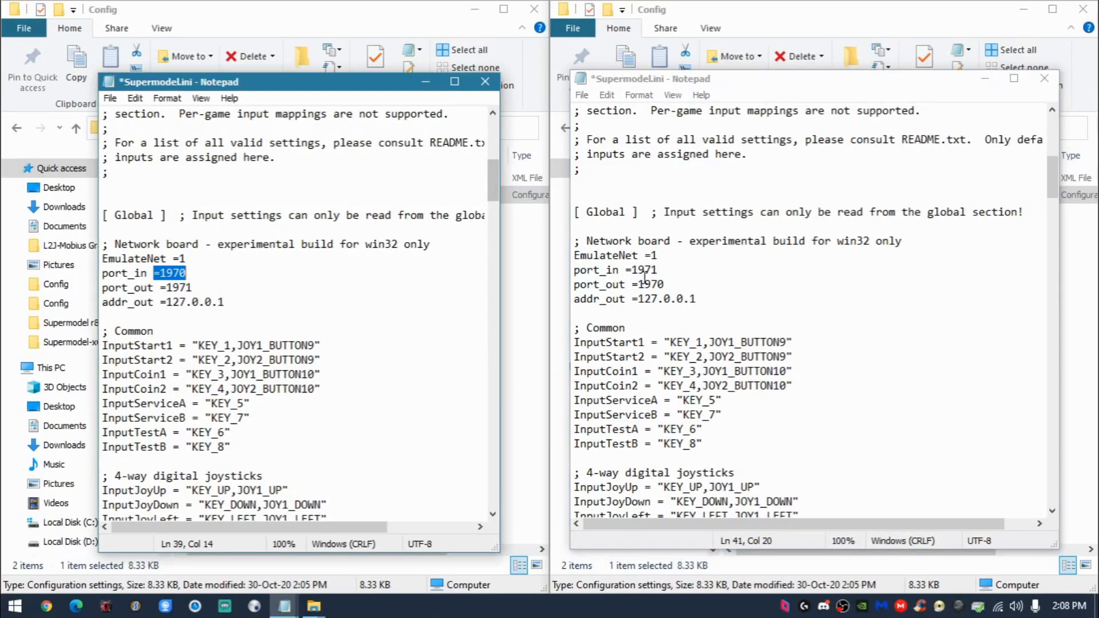
double_click(667, 272)
double_click(670, 286)
double_click(681, 268)
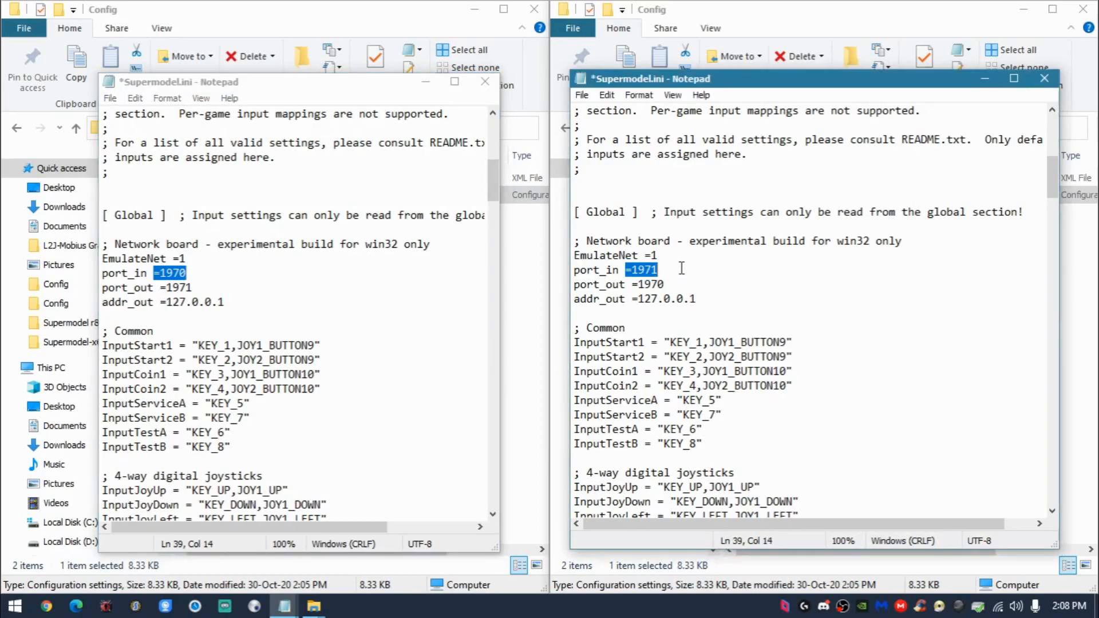
left_click(268, 253)
key("ctrl+s")
left_click(485, 81)
left_click(848, 257)
key("ctrl+s")
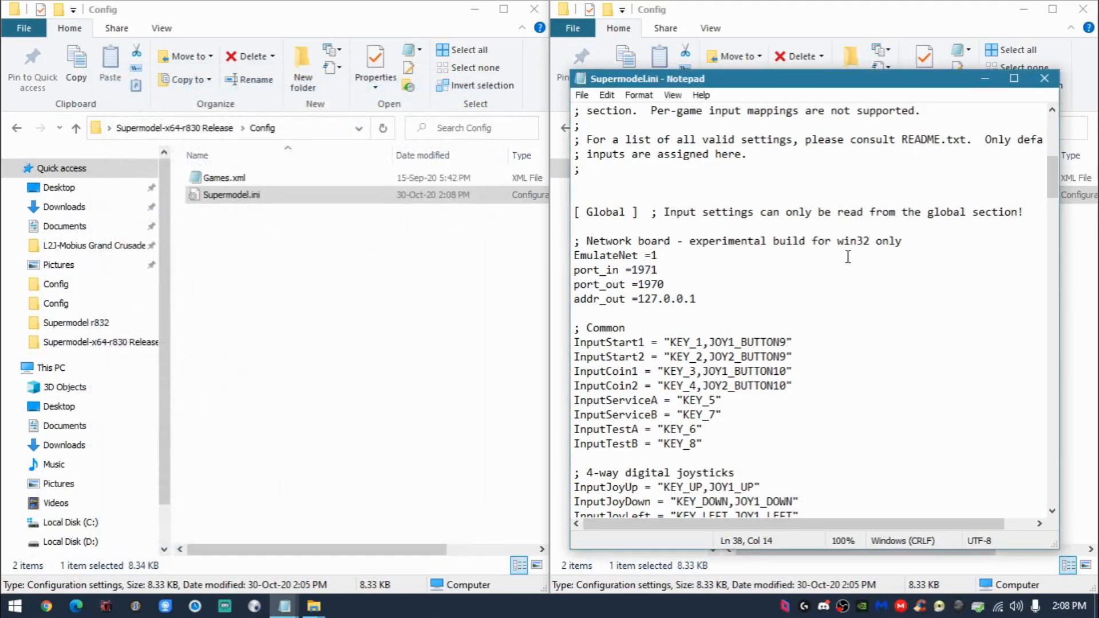
key("alt+F4")
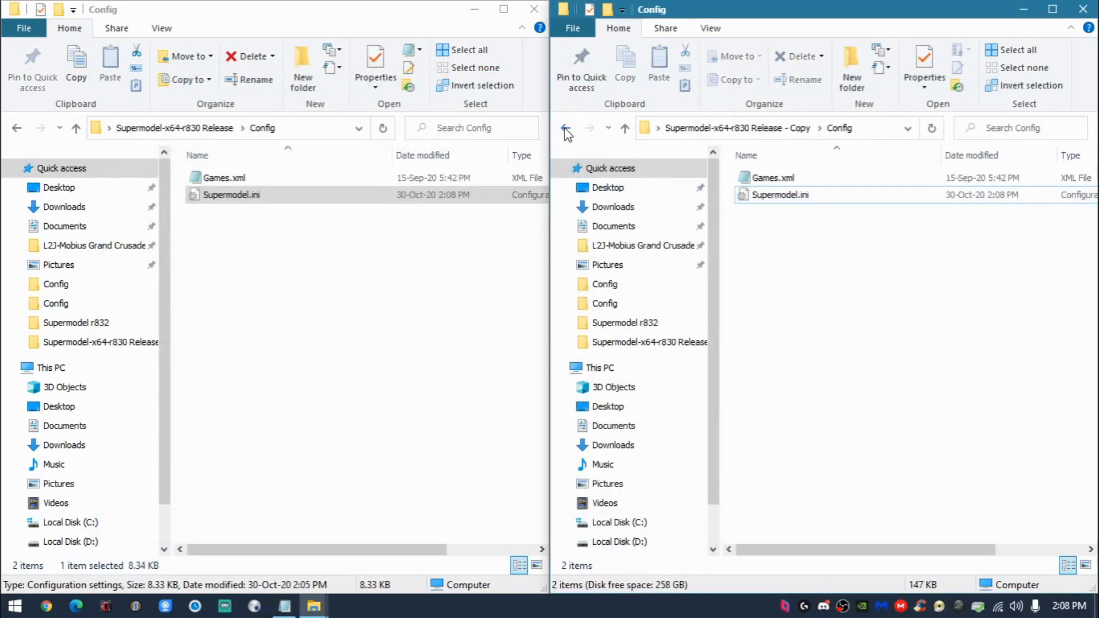
- Return both File Explorer windows to their release folders and launch Sega Model 3 UI from each, placing the two side by side
left_click(566, 129)
left_click(17, 130)
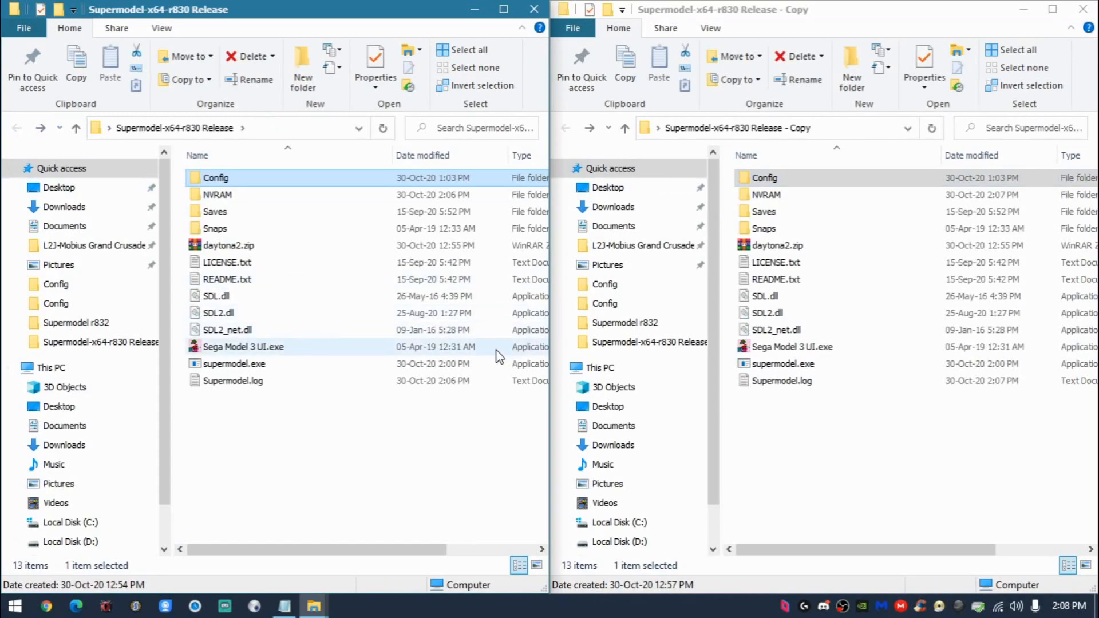
double_click(358, 350)
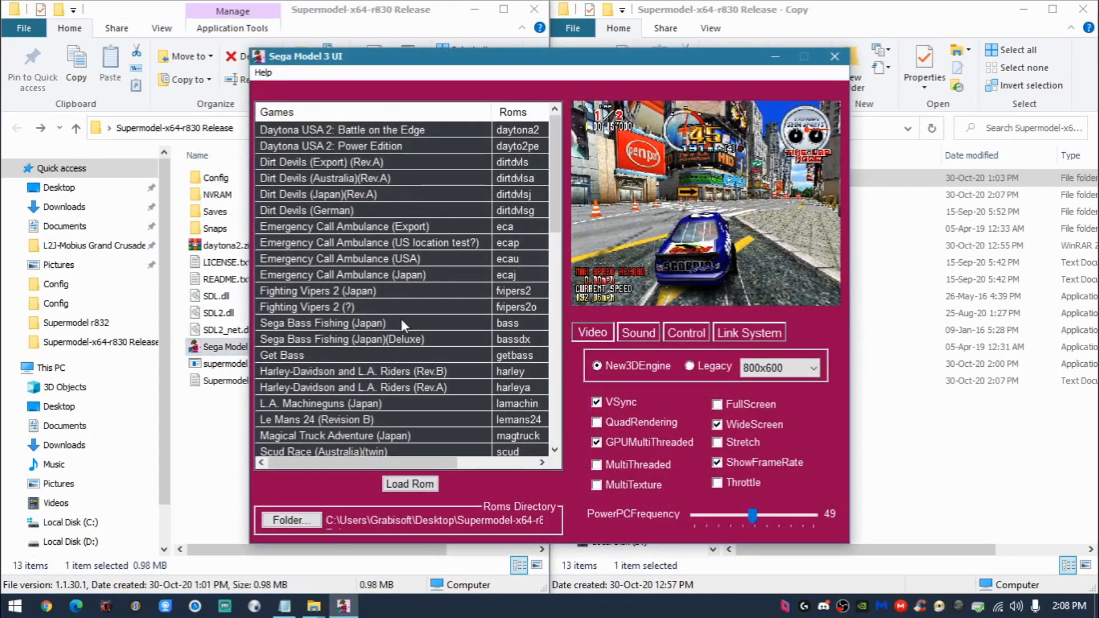
left_click_drag(397, 63, 176, 55)
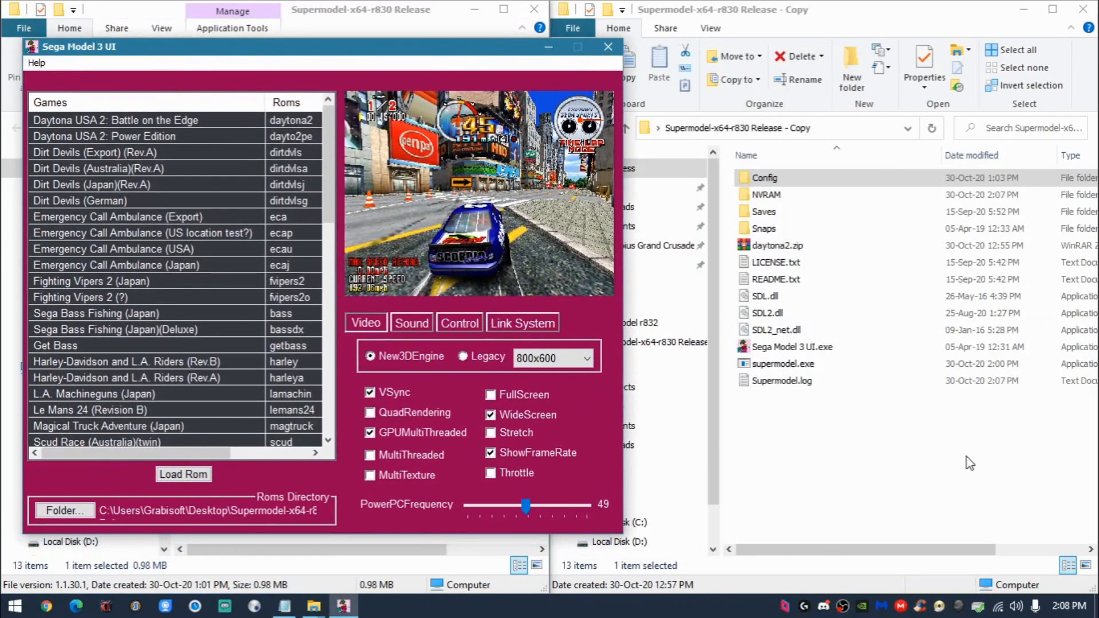
left_click(969, 462)
double_click(770, 347)
left_click_drag(497, 60, 748, 54)
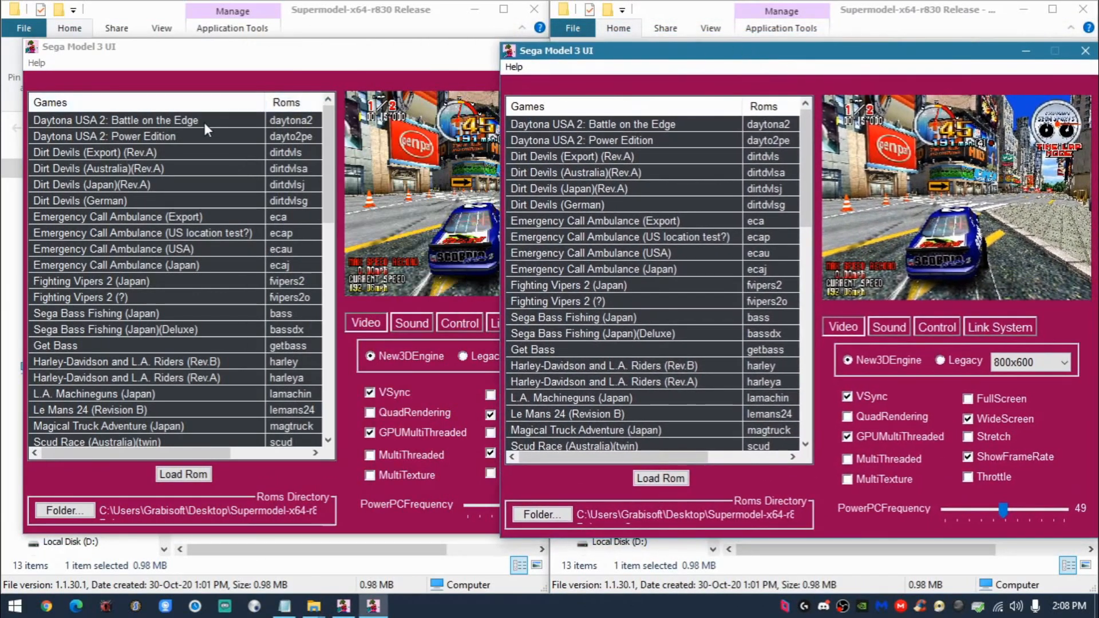
- Select Daytona USA 2: Battle on the Edge in both Sega Model 3 UI windows and check the Copy's link settings
left_click(217, 118)
left_click(678, 122)
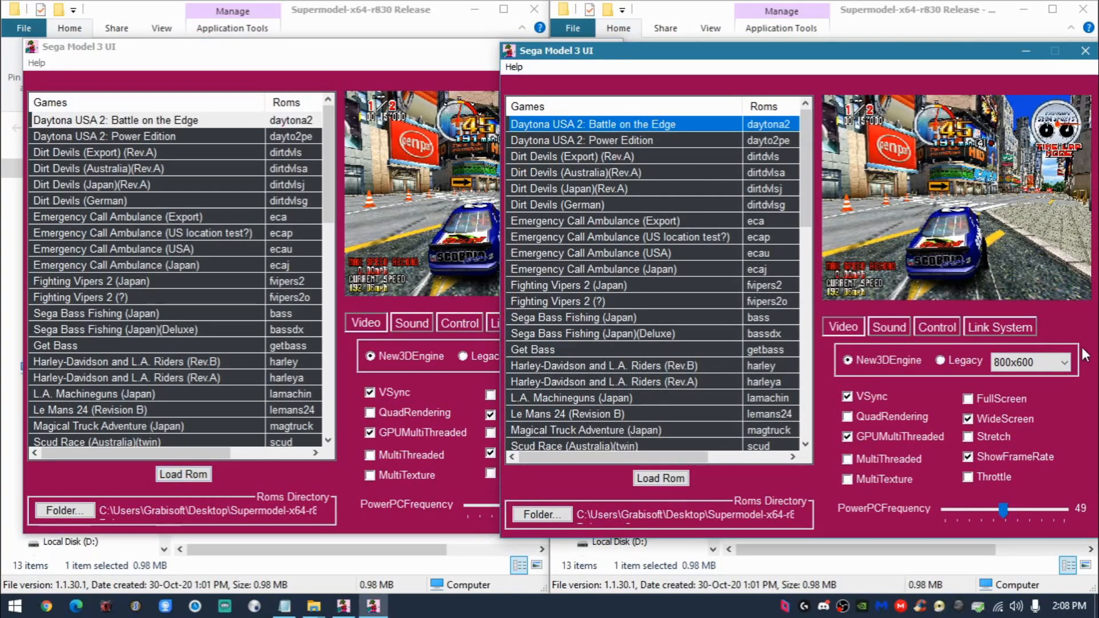
left_click(1018, 328)
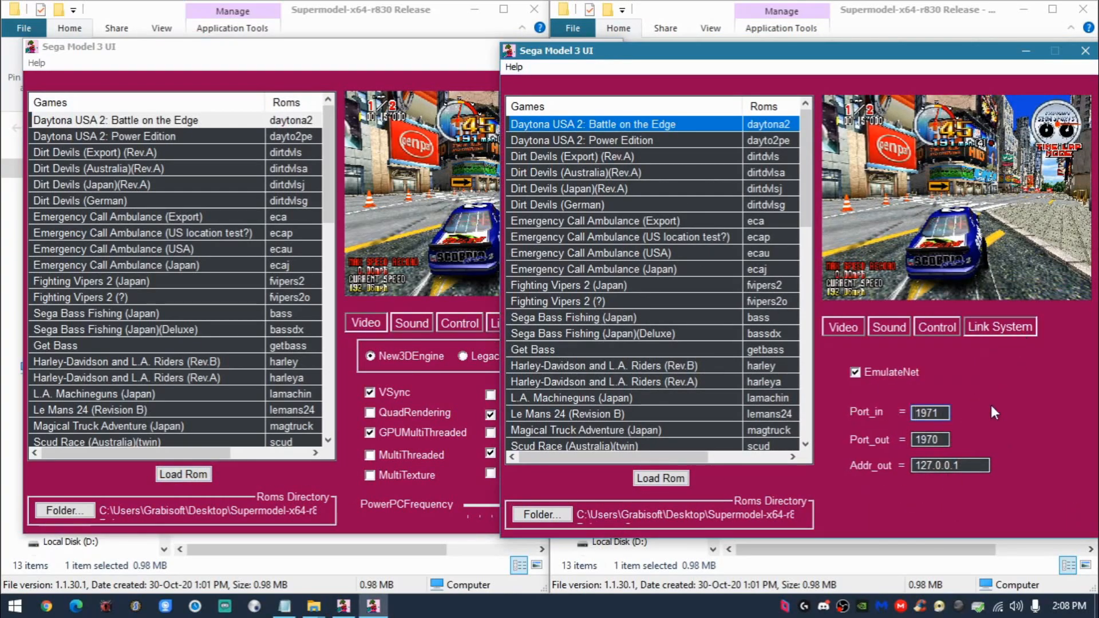
left_click(835, 329)
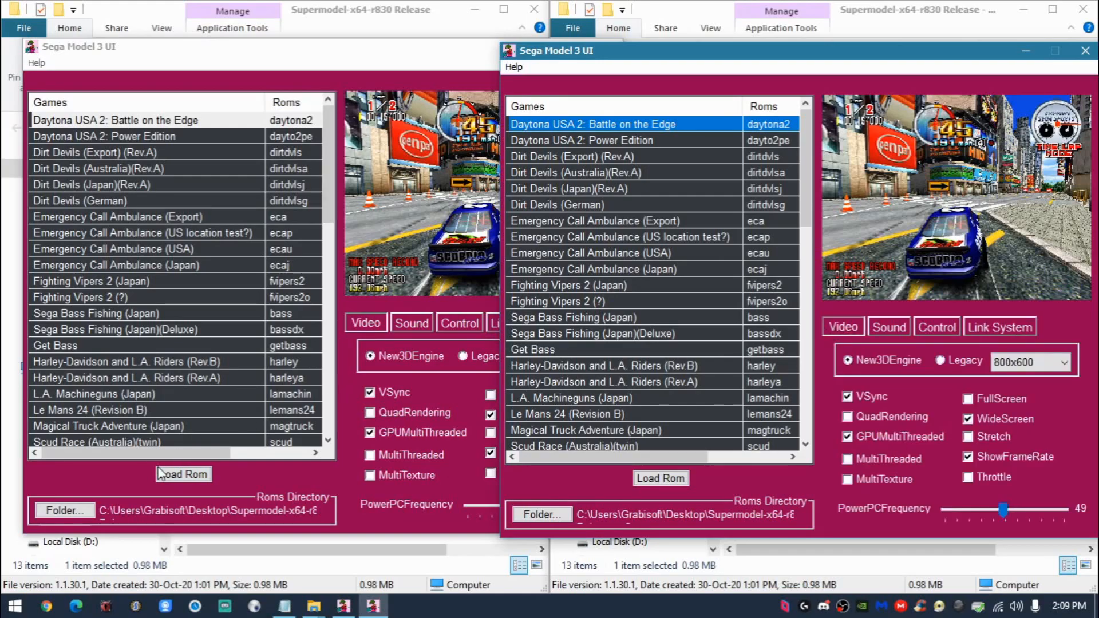
- Load the selected ROM from both Sega Model 3 UI windows and arrange the two game windows side by side
left_click(183, 474)
left_click(682, 483)
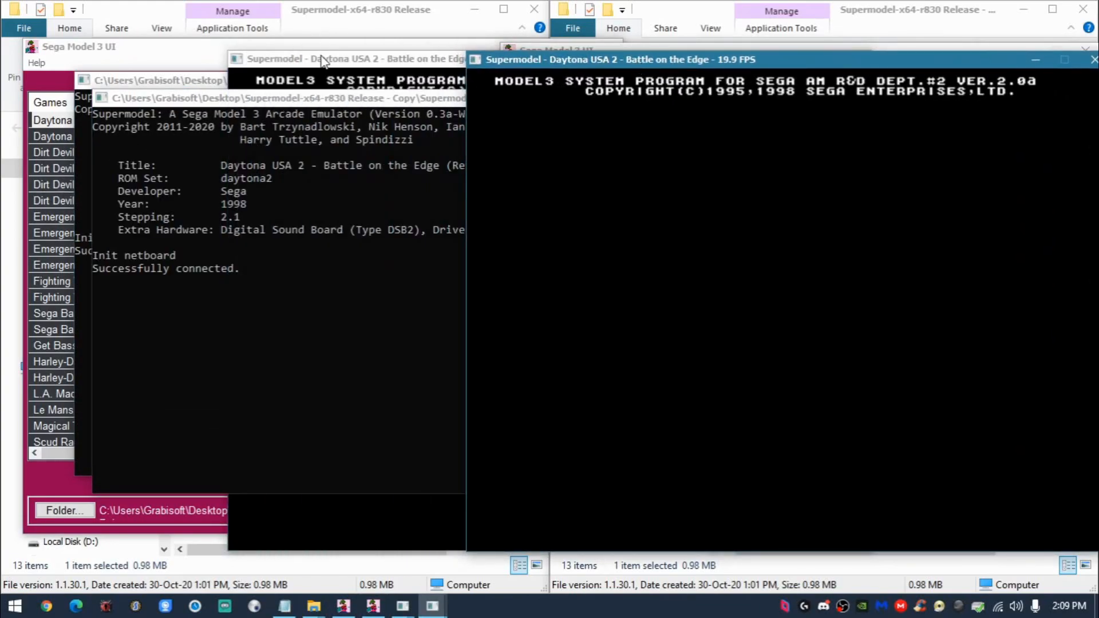
left_click_drag(313, 60, 94, 55)
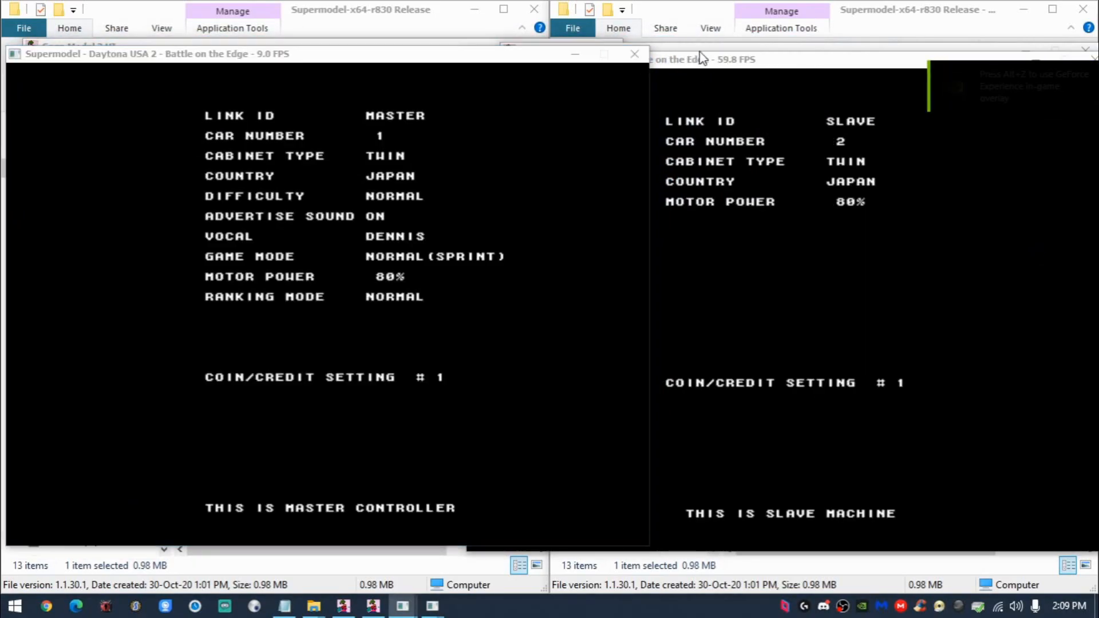
left_click_drag(716, 64, 735, 56)
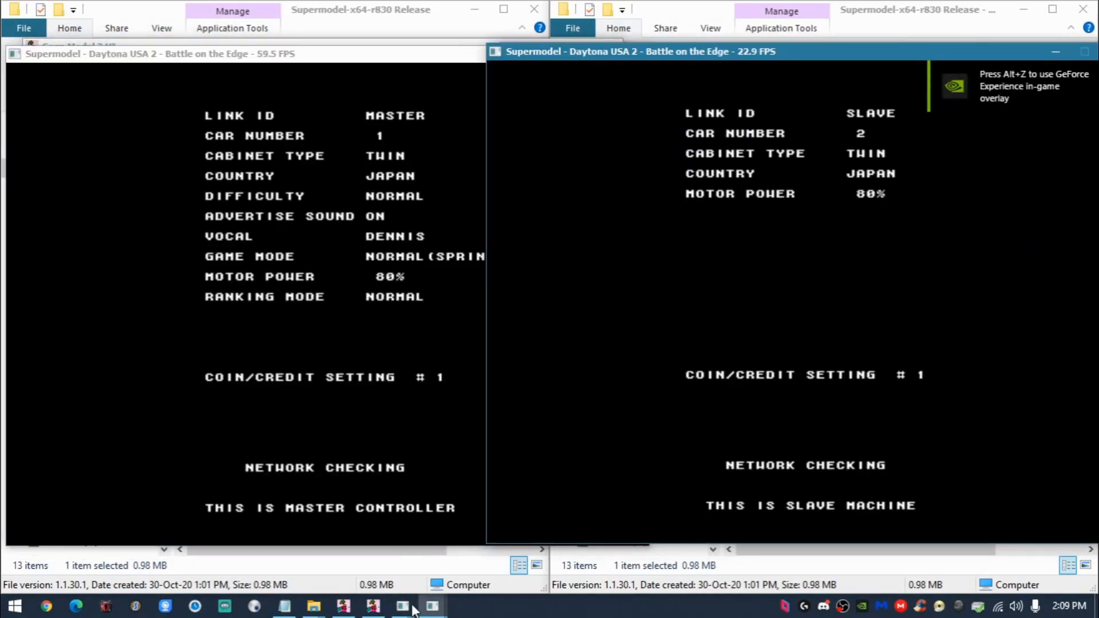
- Examine the netboard connection messages in the master's Supermodel console, and minimize the console
mouse_move(401, 605)
left_click(369, 572)
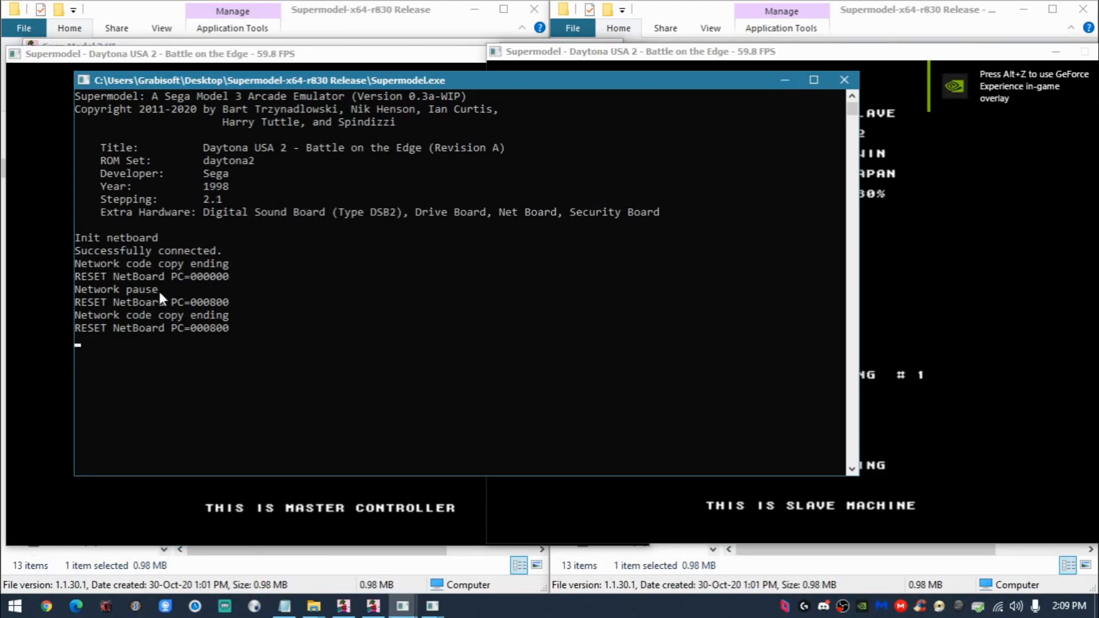
left_click(153, 248)
left_click_drag(129, 251, 162, 303)
left_click(136, 302)
left_click_drag(91, 250, 213, 249)
left_click(203, 289)
left_click(792, 81)
- Start the game in the master window and join it from the slave window to reach the course selection
left_click(351, 331)
left_click(745, 351)
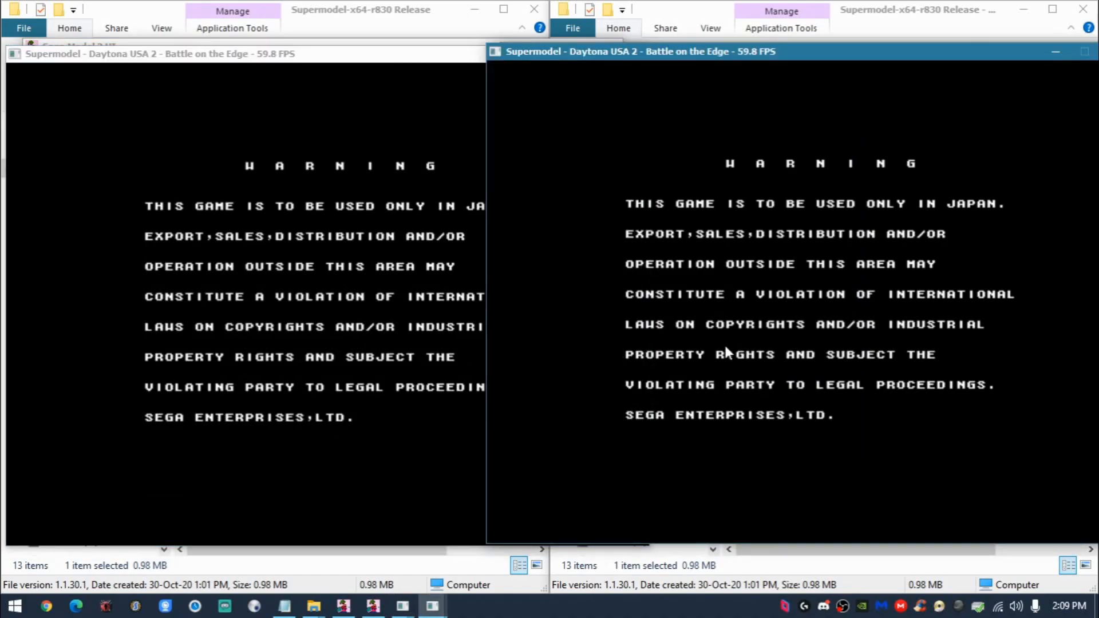
left_click(423, 353)
key("1")
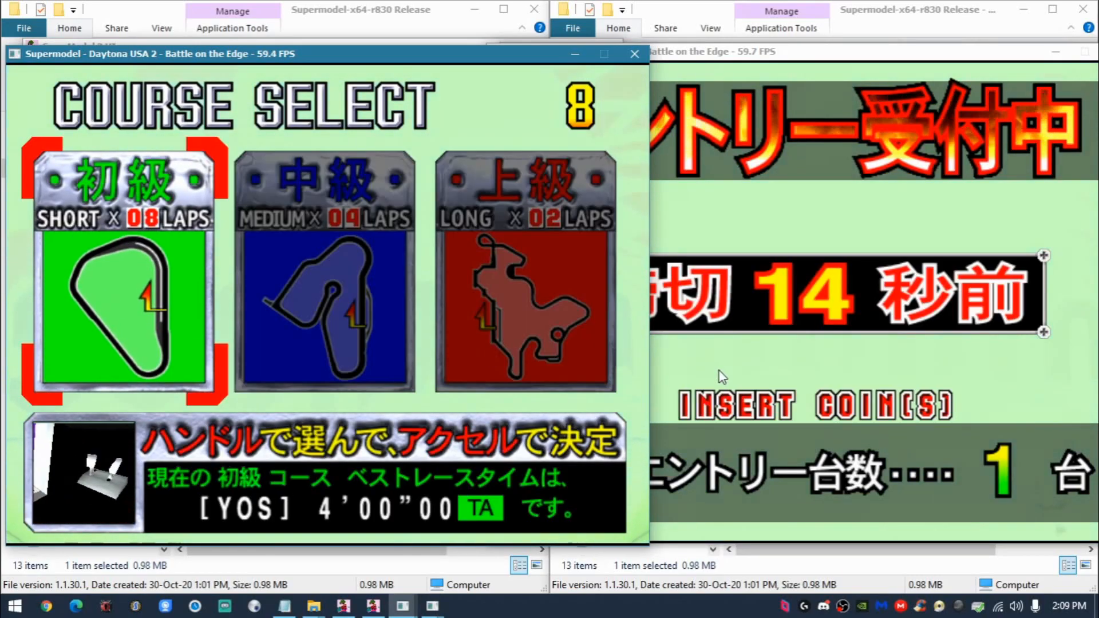
left_click(719, 371)
key("1")
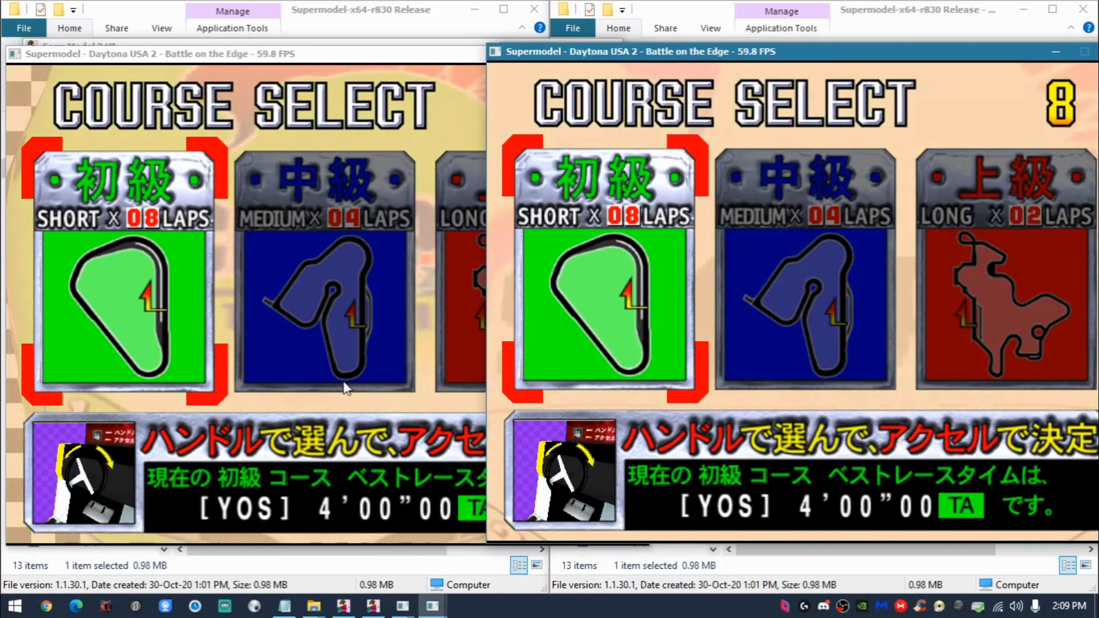
- Confirm the short 8-lap course in both game windows
left_click(344, 382)
key("Up")
left_click(801, 319)
key("Up")
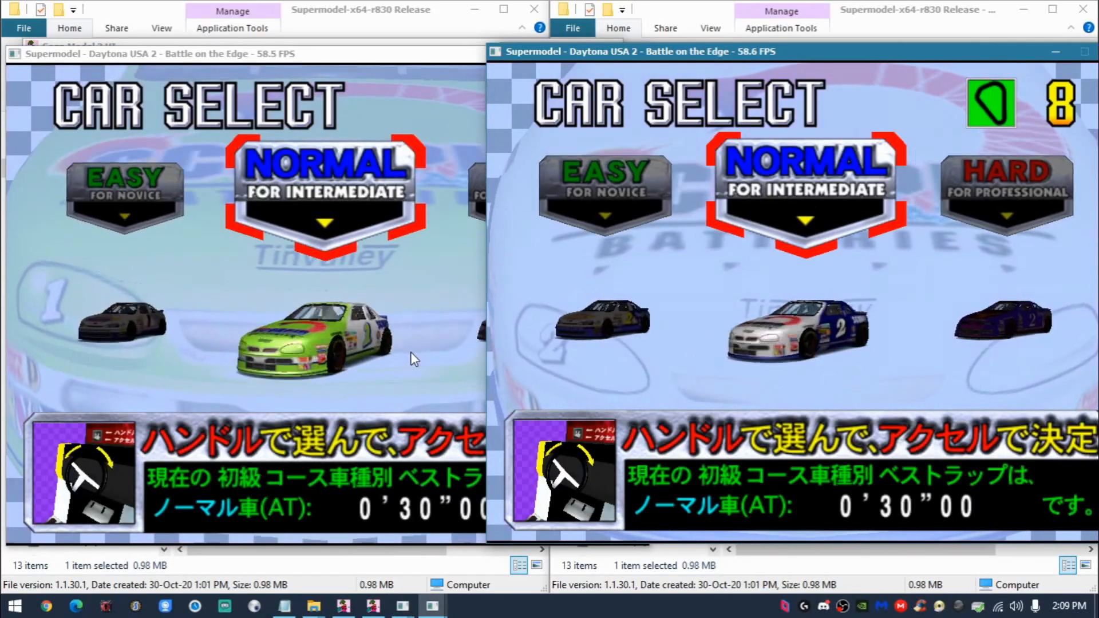
- Choose the Normal car for intermediate players in both the master and slave windows
left_click(411, 352)
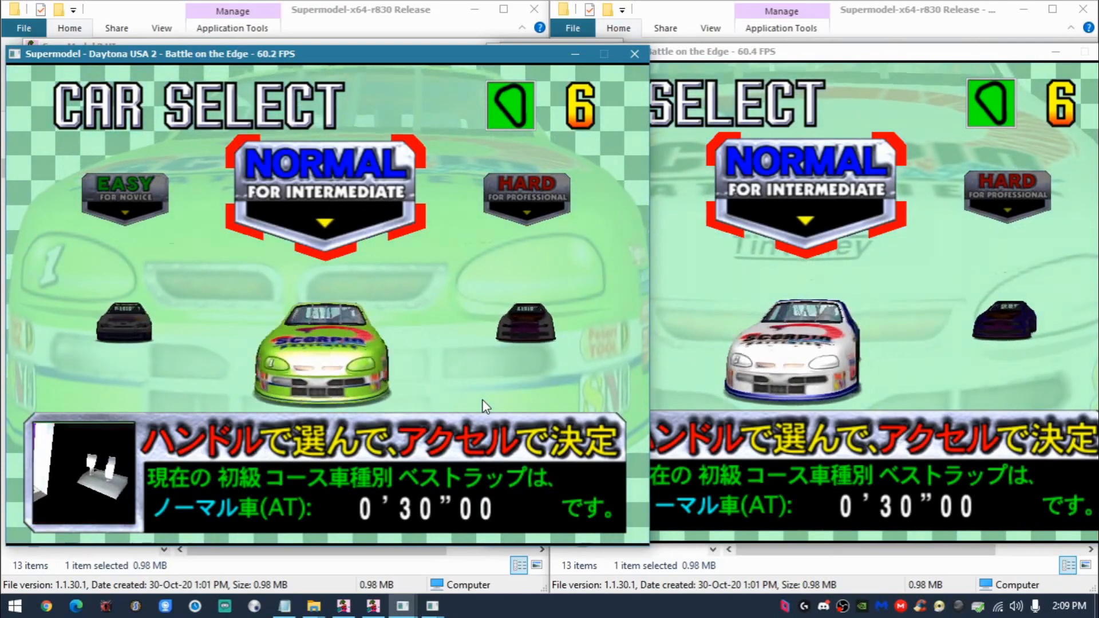
key("Up")
left_click(852, 404)
key("Right")
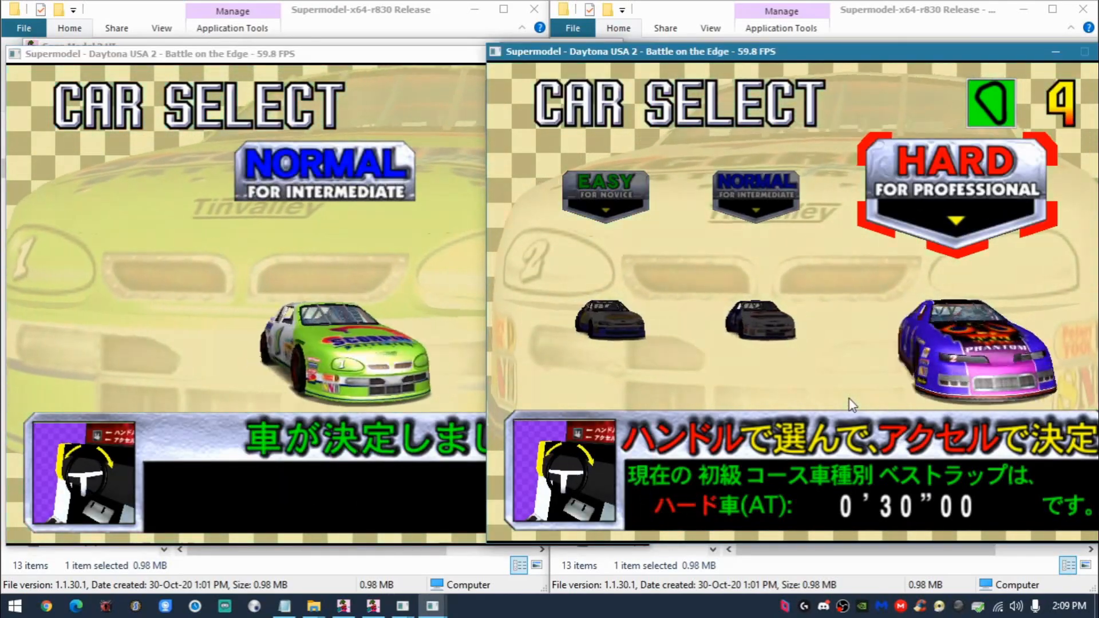
key("Left")
key("Up")
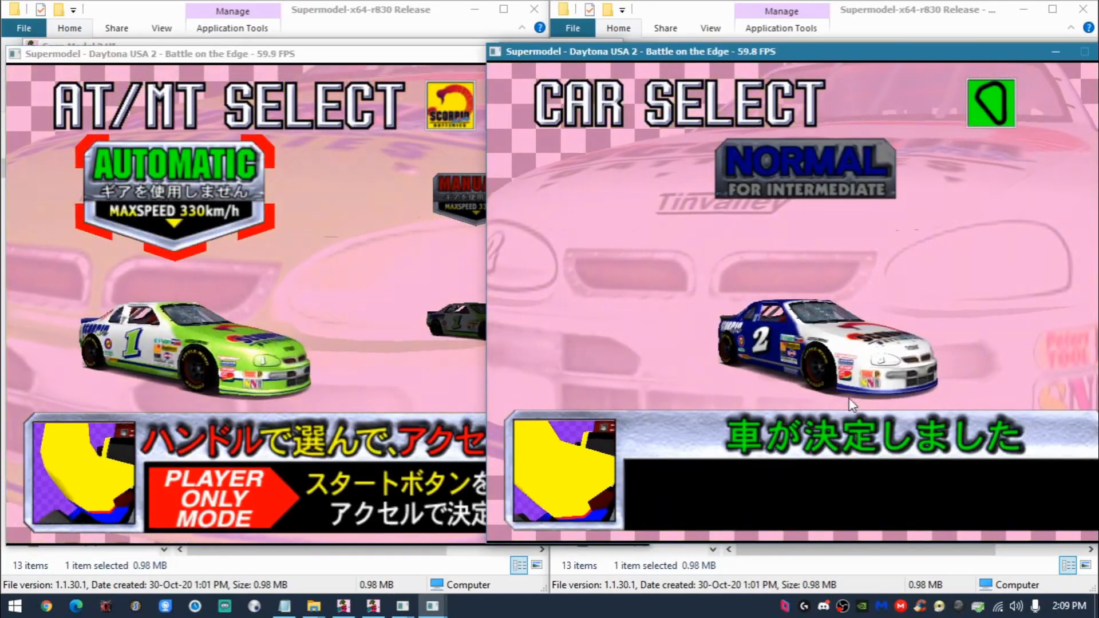
- Offset the two game windows vertically and confirm automatic transmission in both
left_click_drag(304, 54, 300, 105)
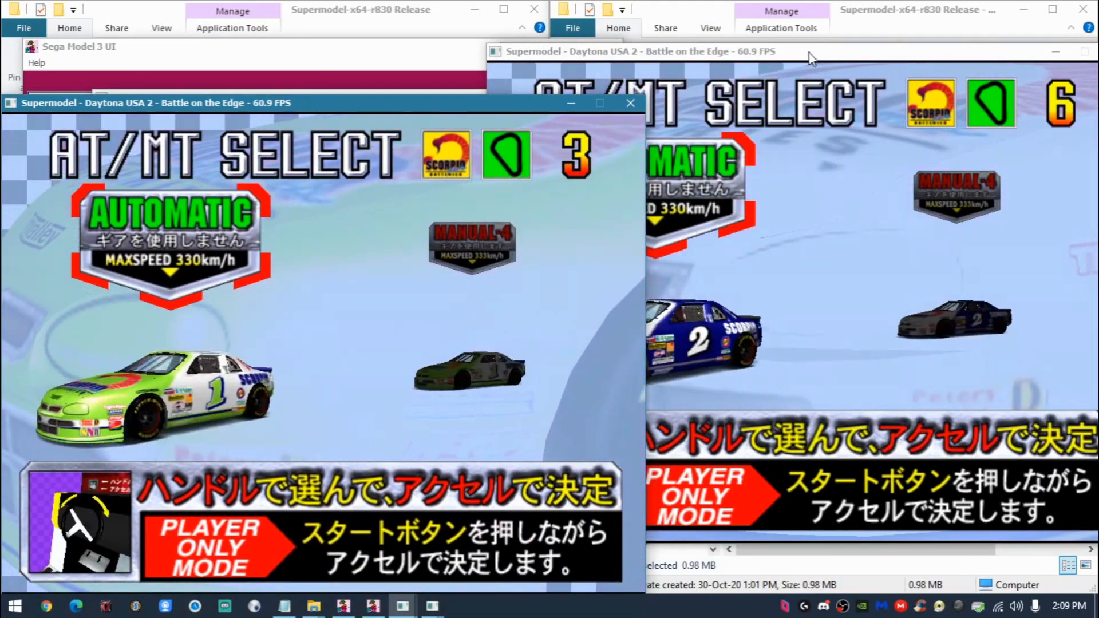
left_click_drag(808, 55, 789, 17)
key("Up")
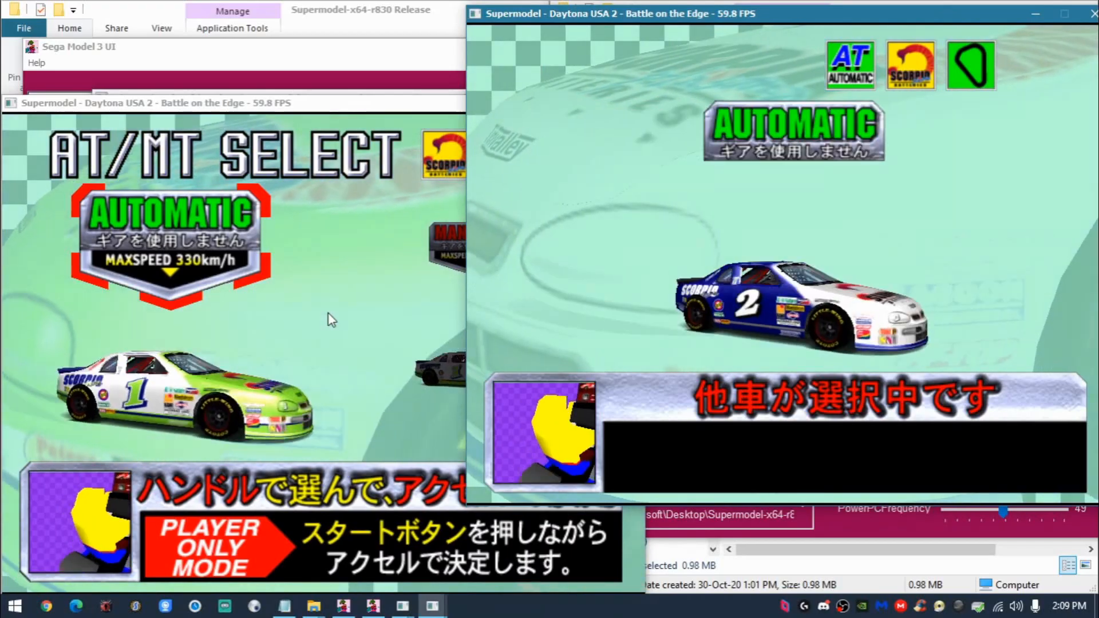
left_click(329, 314)
key("Up")
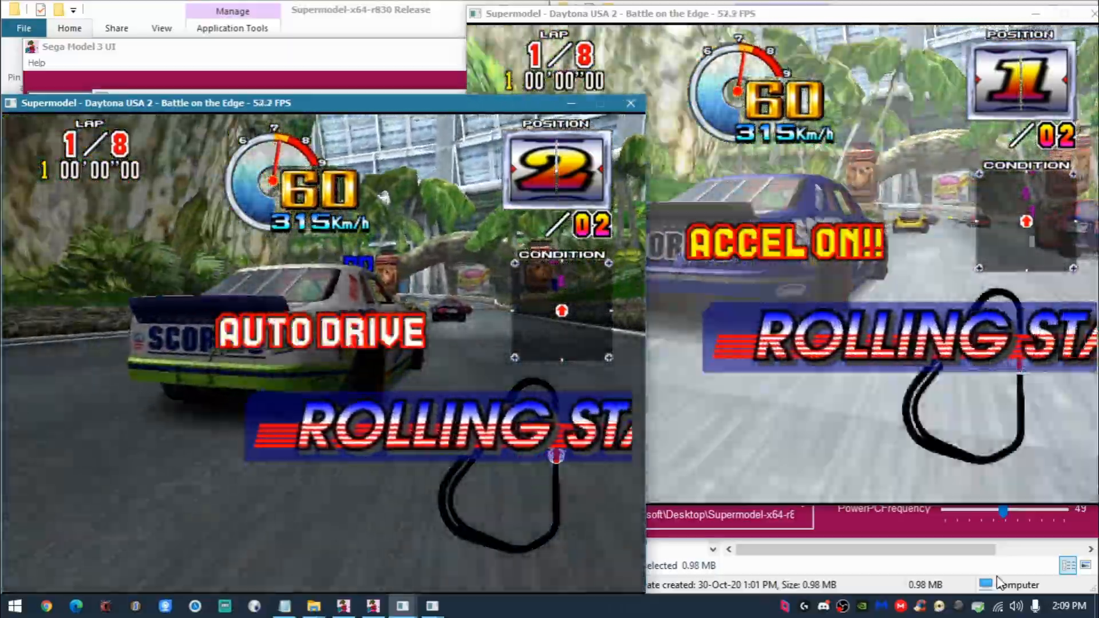
- Test the linked race by driving the master and slave cars alternately on the short course
left_click(919, 74)
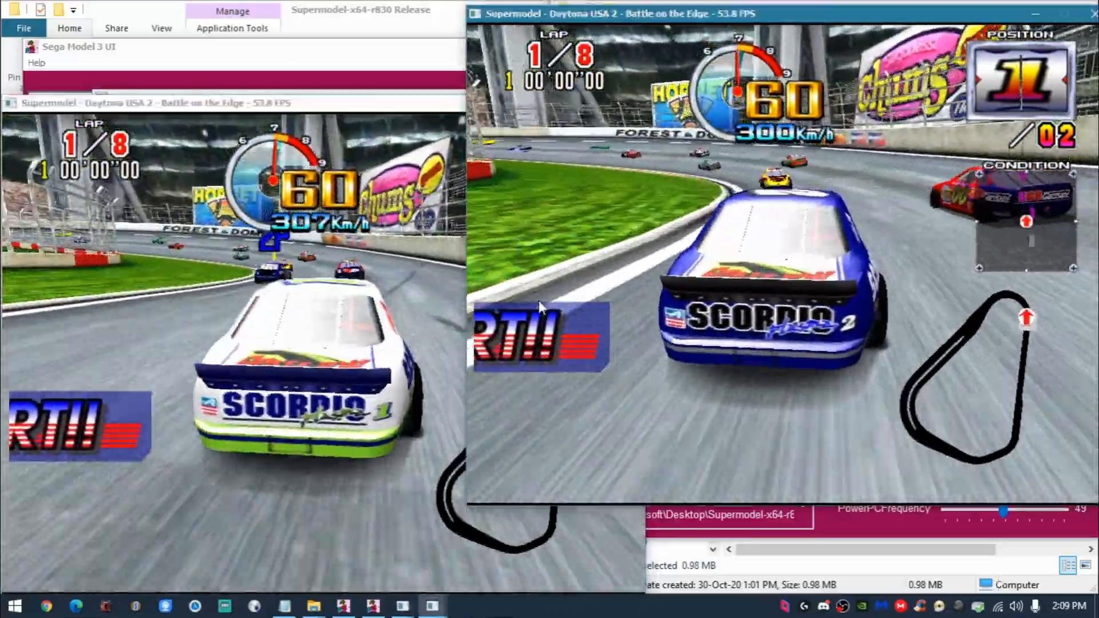
left_click(289, 427)
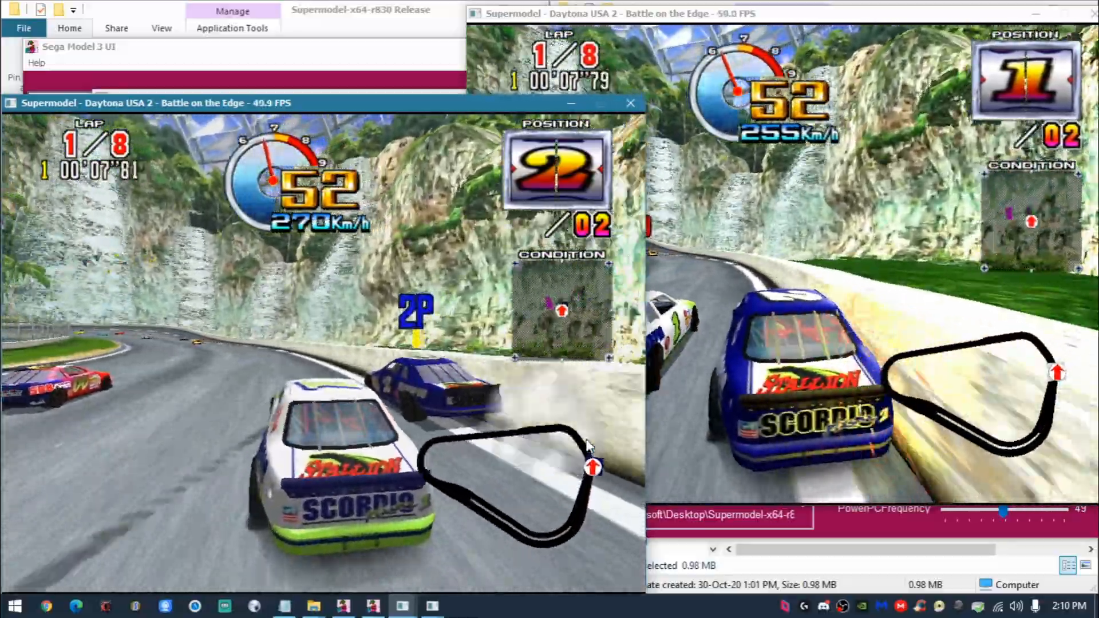
left_click(884, 305)
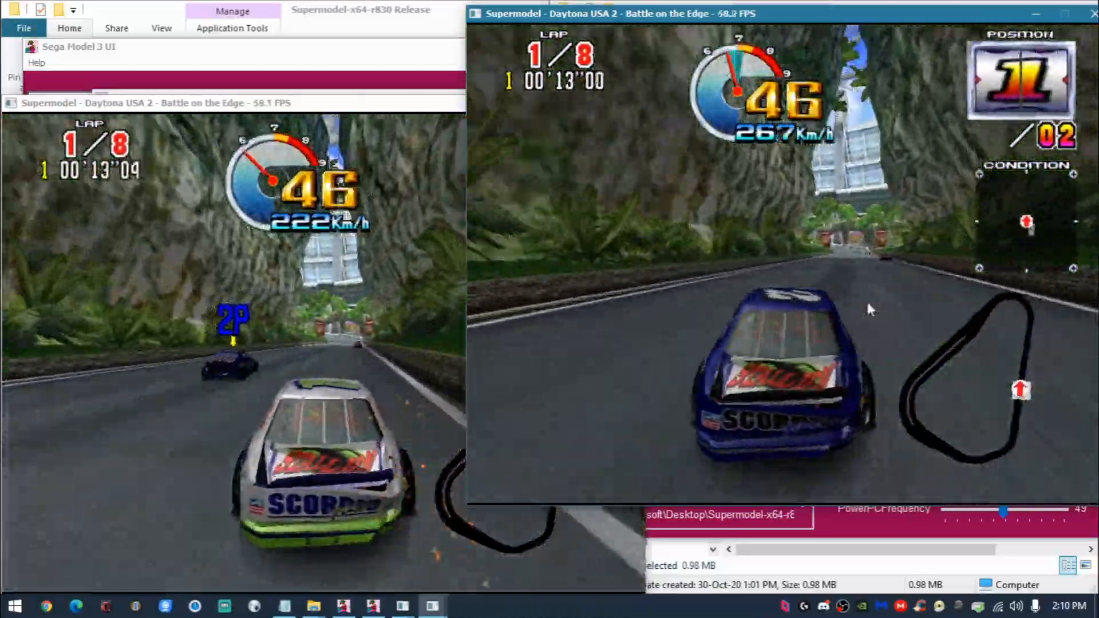
left_click(284, 342)
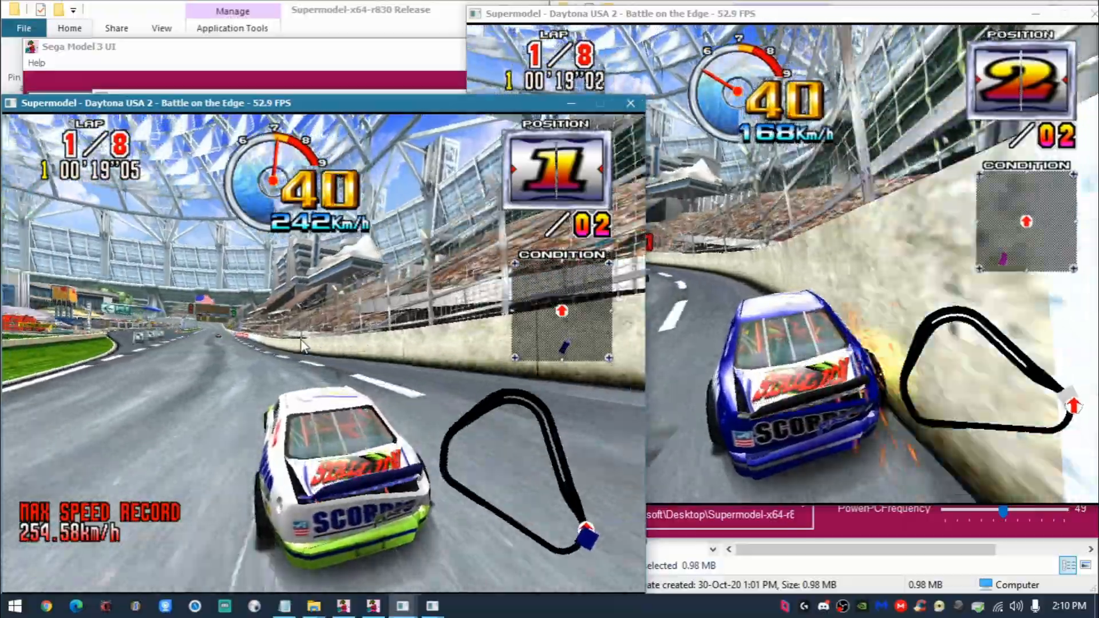
left_click(825, 386)
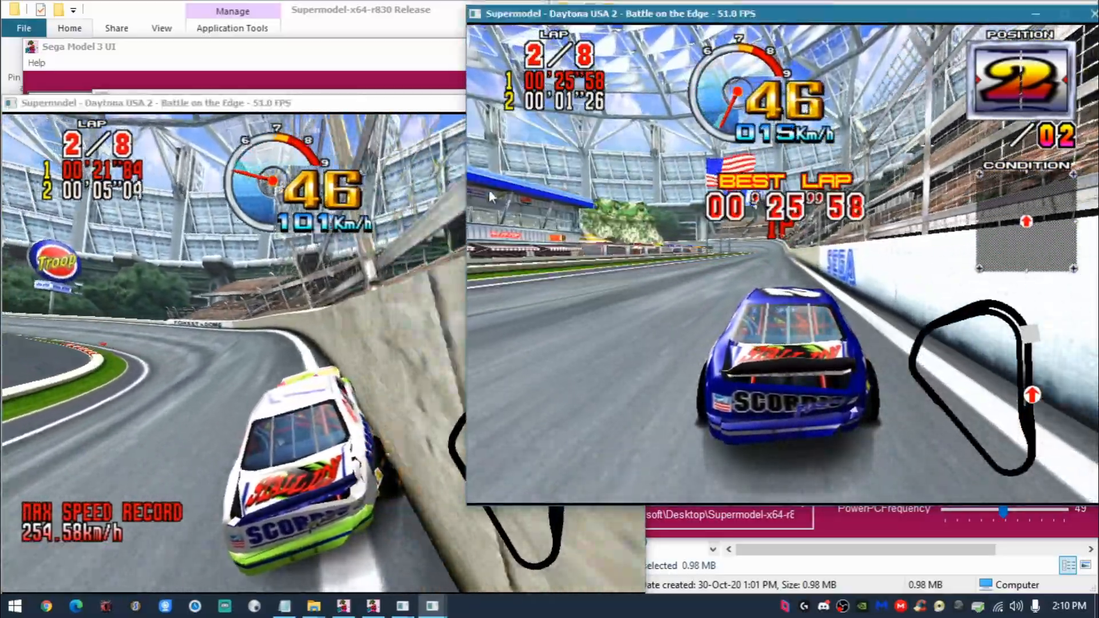
- Close both Supermodel game windows to end the linked race
left_click(448, 157)
left_click(630, 103)
left_click_drag(915, 14, 696, 75)
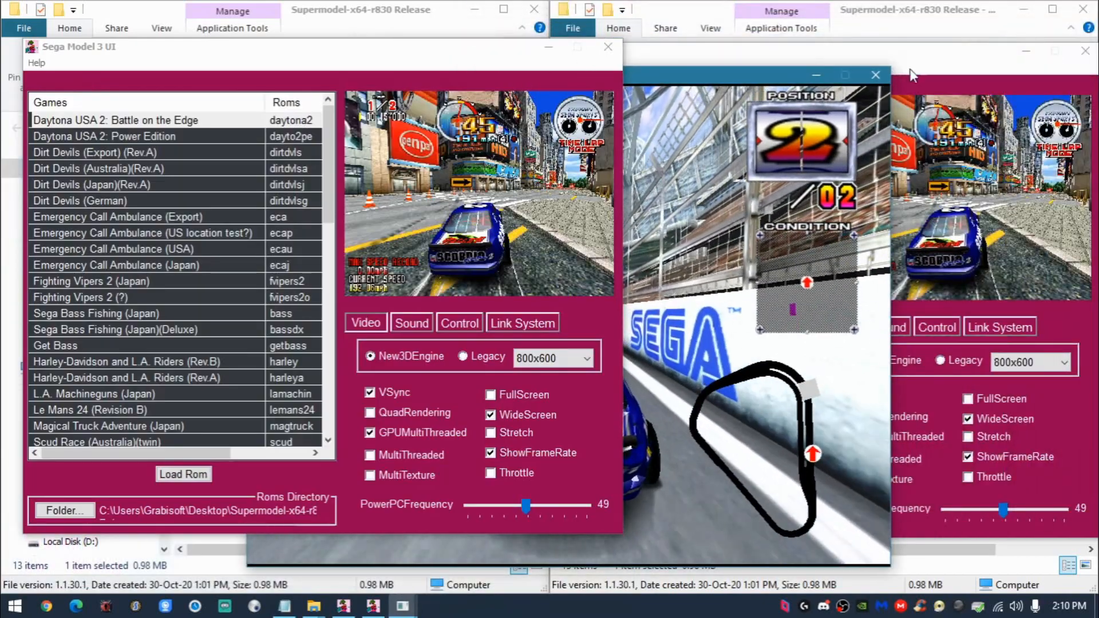
left_click(881, 74)
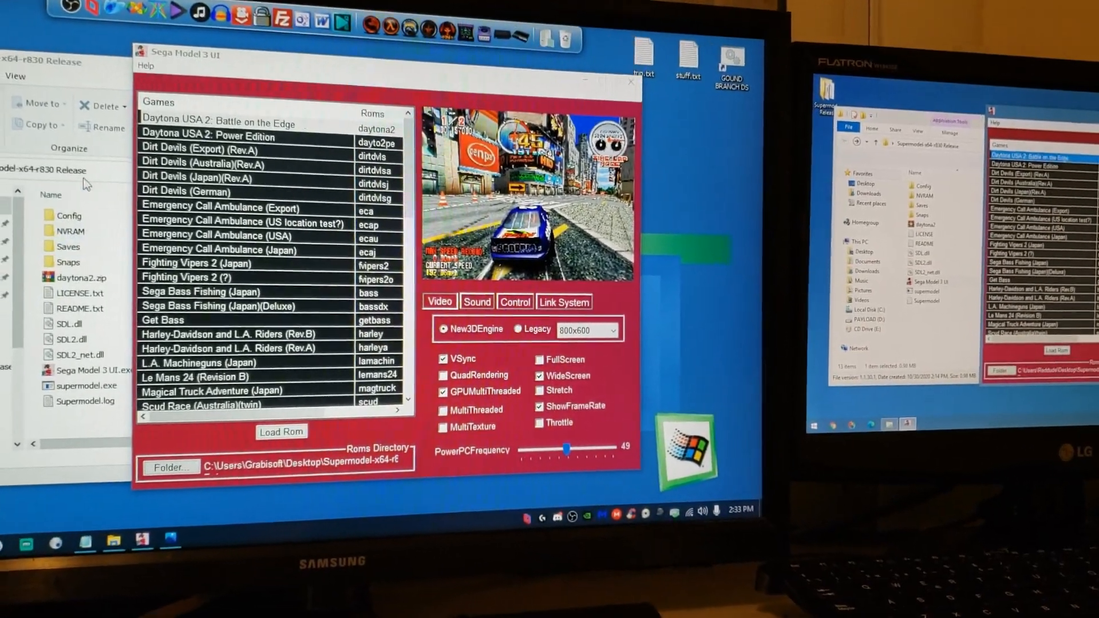
- Open Supermodel.ini from the release's Config folder and find its network board settings
double_click(76, 216)
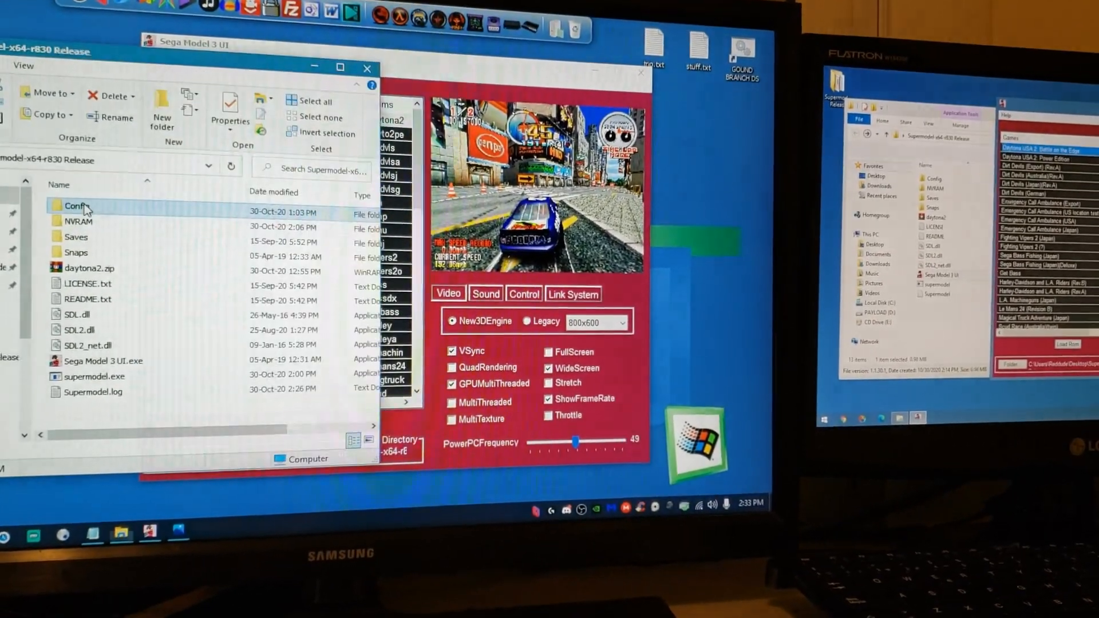
double_click(105, 225)
scroll(110, 220, "down", 7)
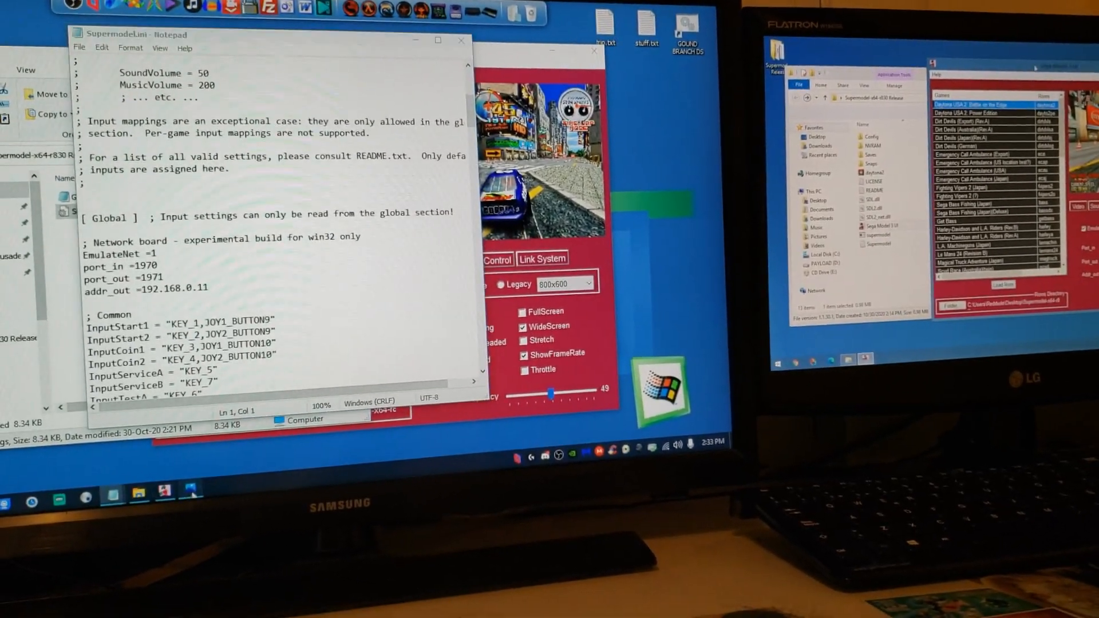
- Review the three-PC port diagram, and highlight the addr_out address and port_in value in Supermodel.ini
left_click(192, 491)
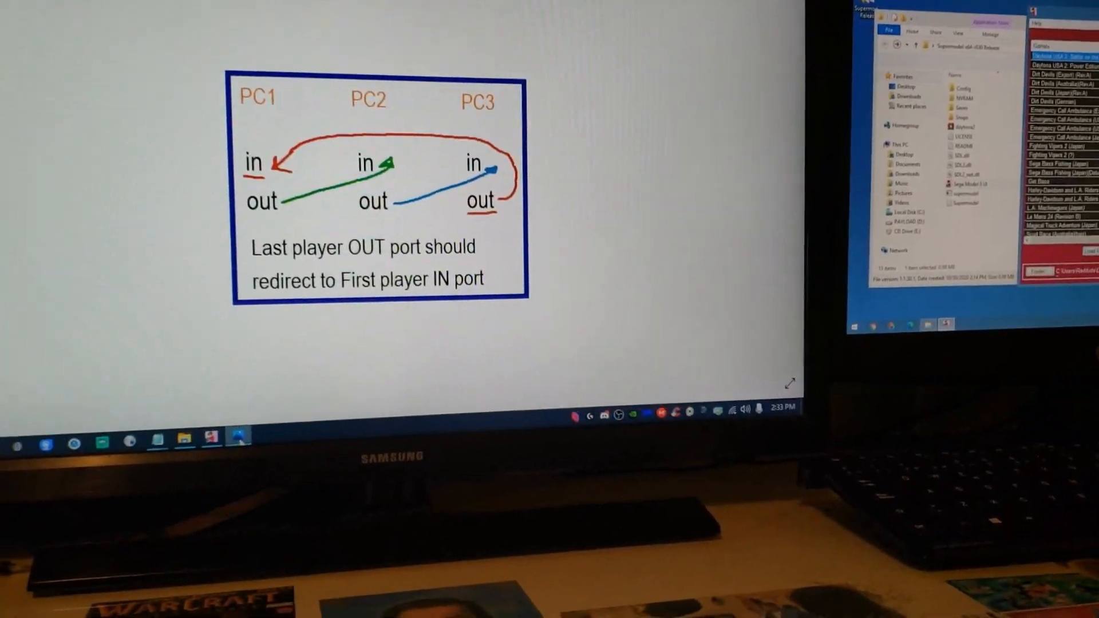
key("Right")
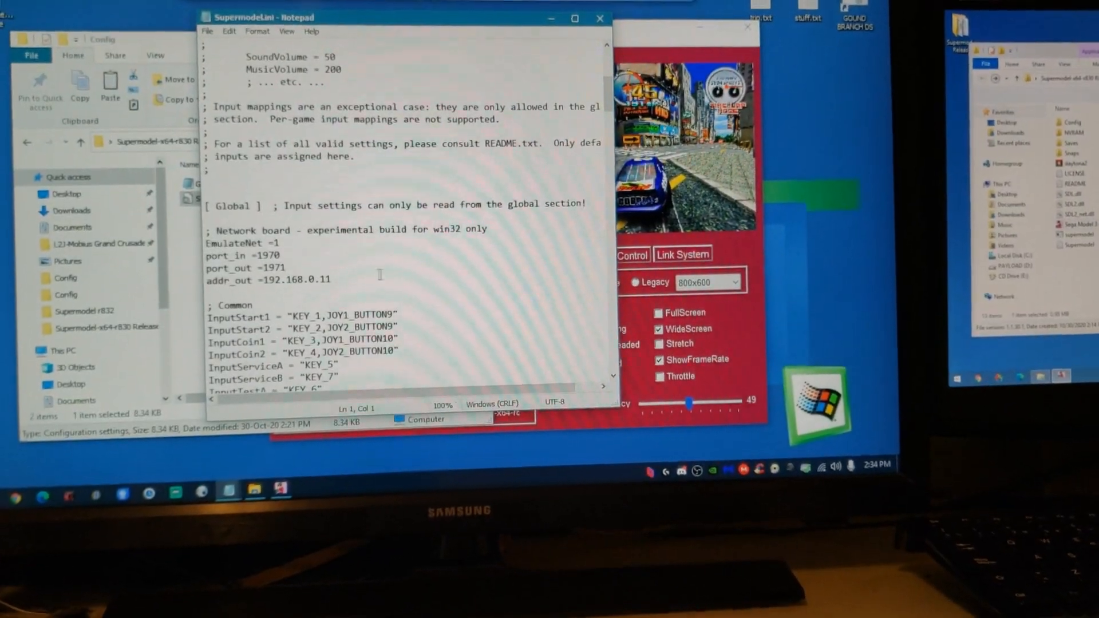
left_click_drag(342, 281, 275, 281)
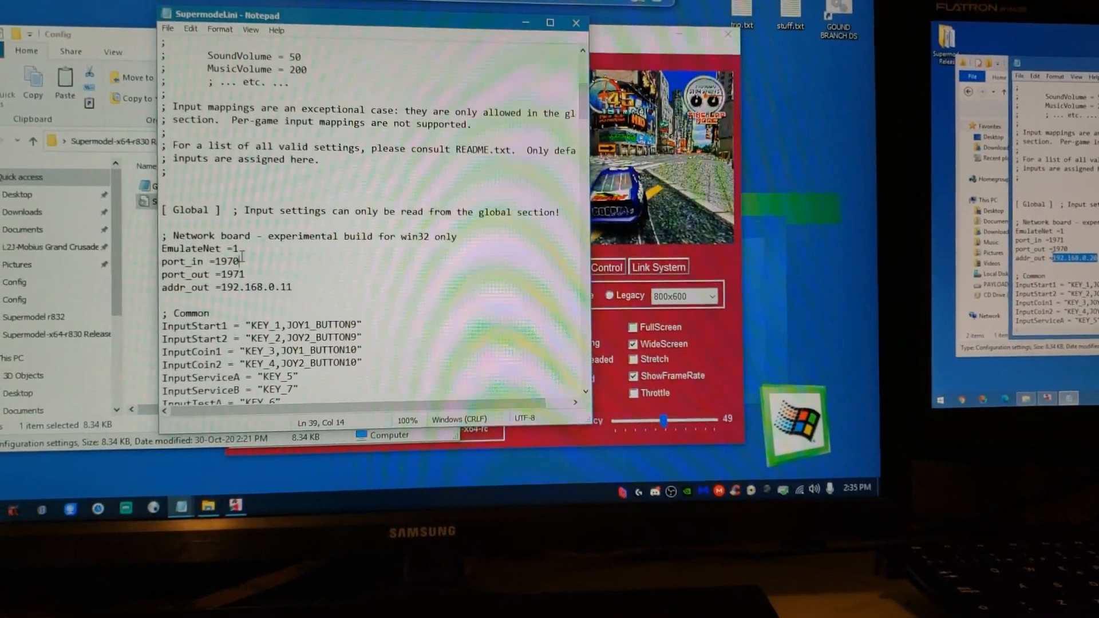
left_click_drag(232, 247, 215, 247)
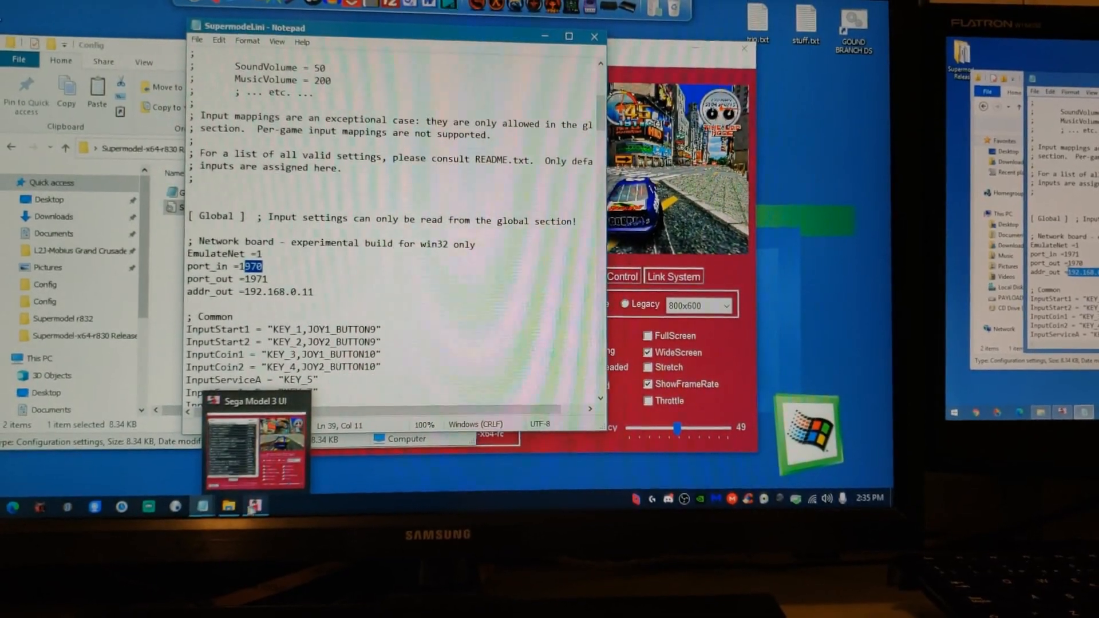
- Browse Local Disk (D:) through Emulators and ARCADE to the Supermodel r832 folder and open the three-PC port diagram image
left_click(229, 507)
left_click(1, 508)
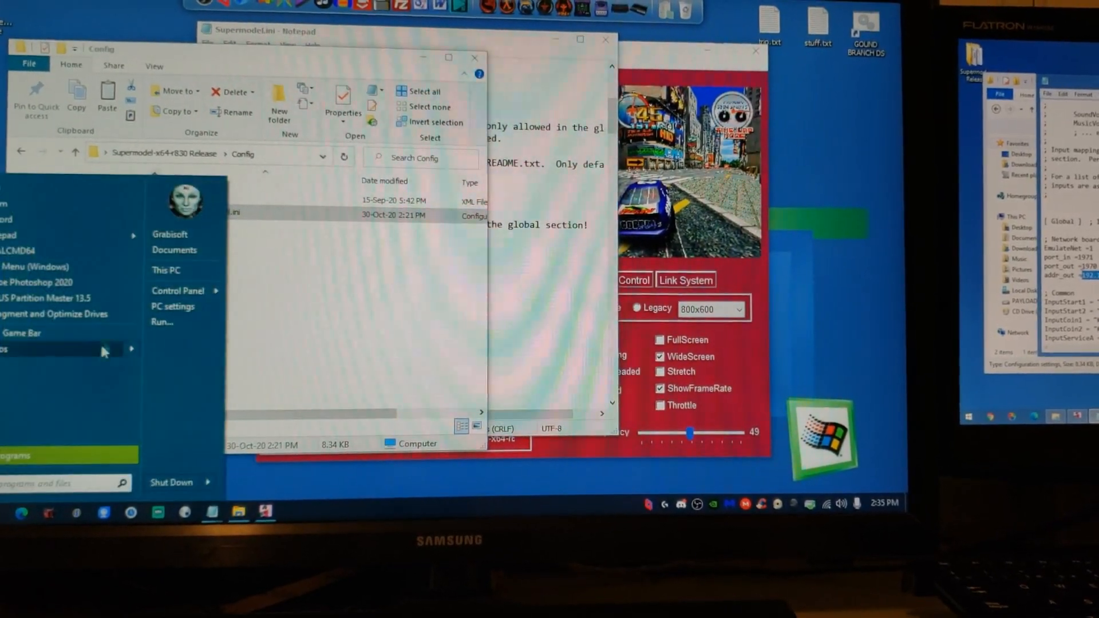
left_click(166, 270)
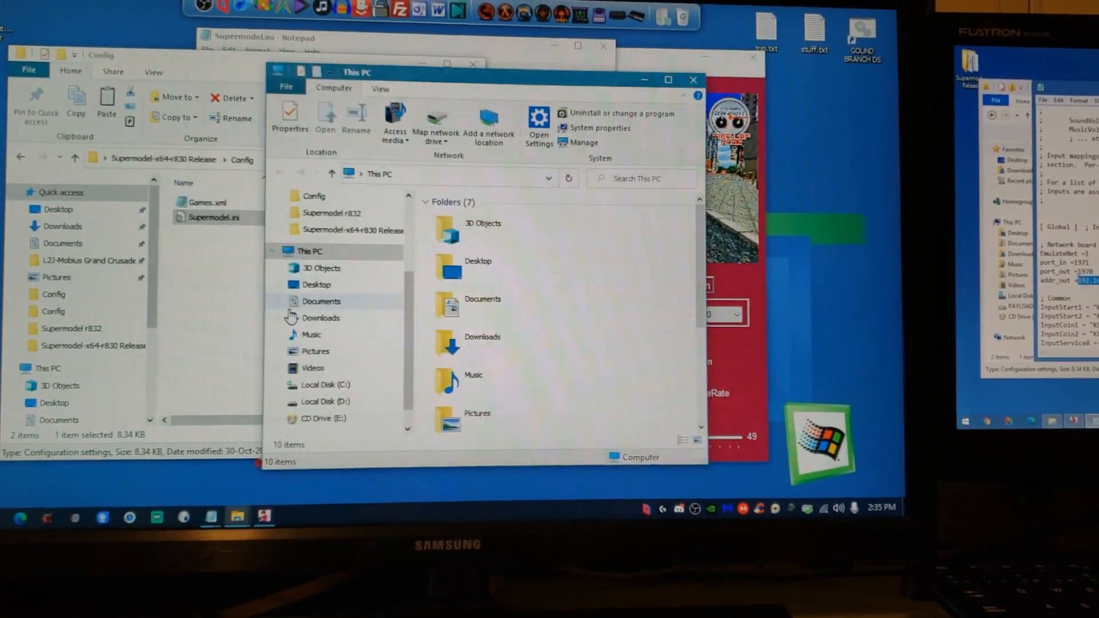
scroll(486, 343, "down", 3)
double_click(530, 358)
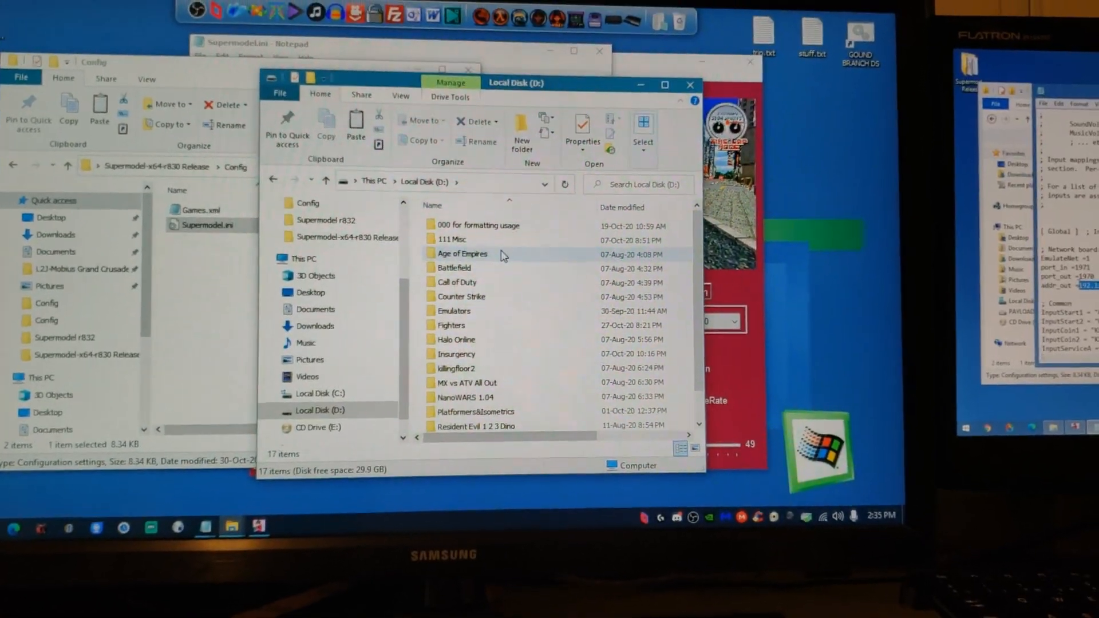
left_click(469, 311)
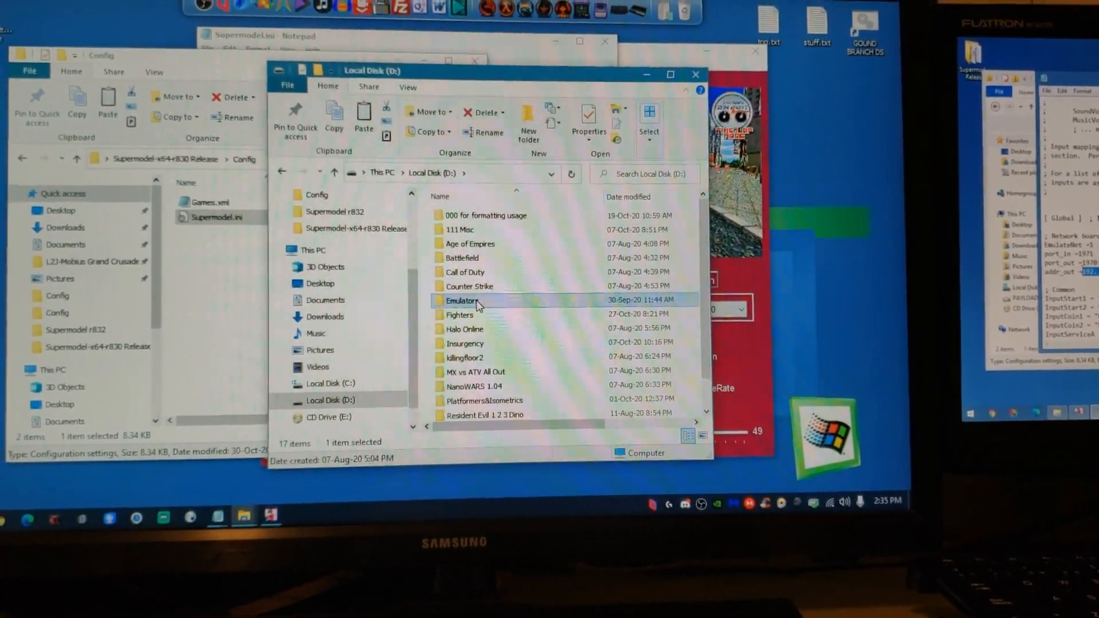
double_click(478, 302)
double_click(491, 226)
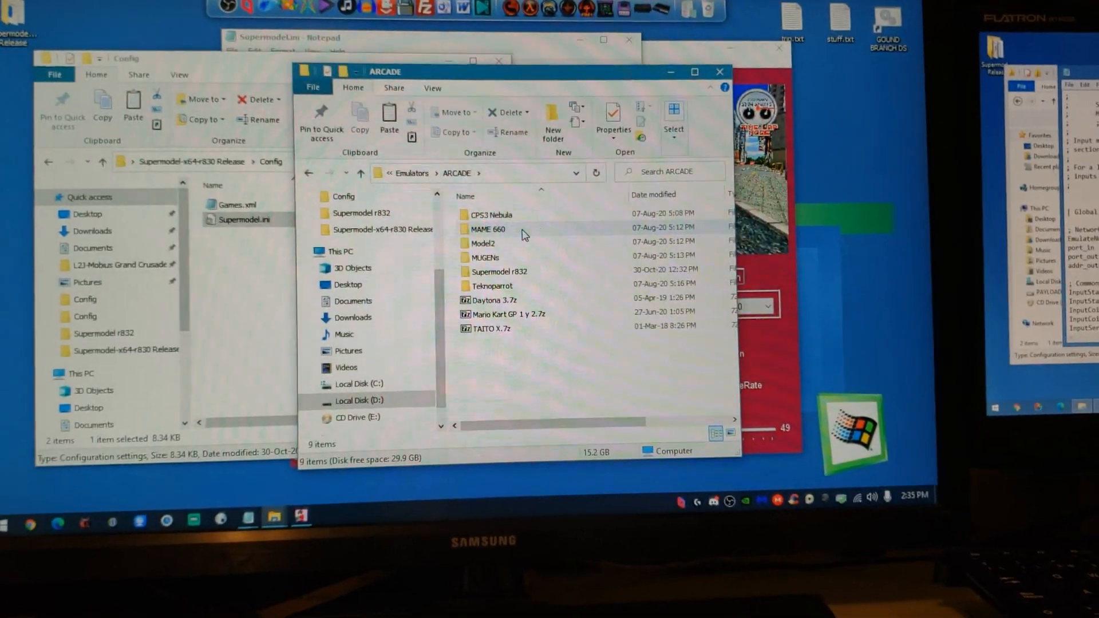
double_click(498, 272)
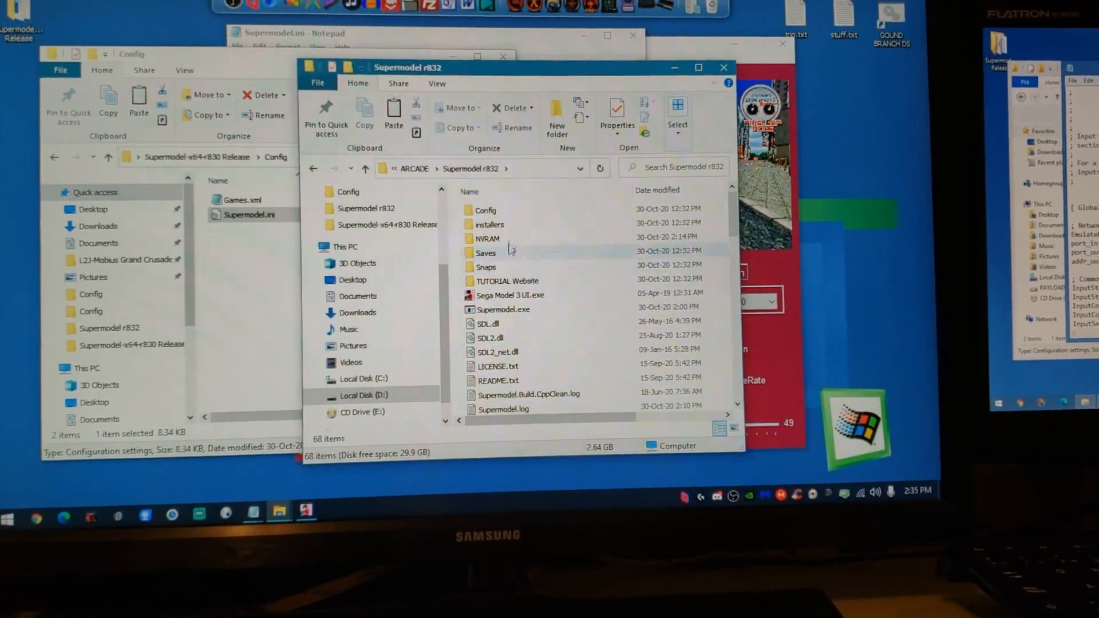
double_click(489, 212)
double_click(694, 230)
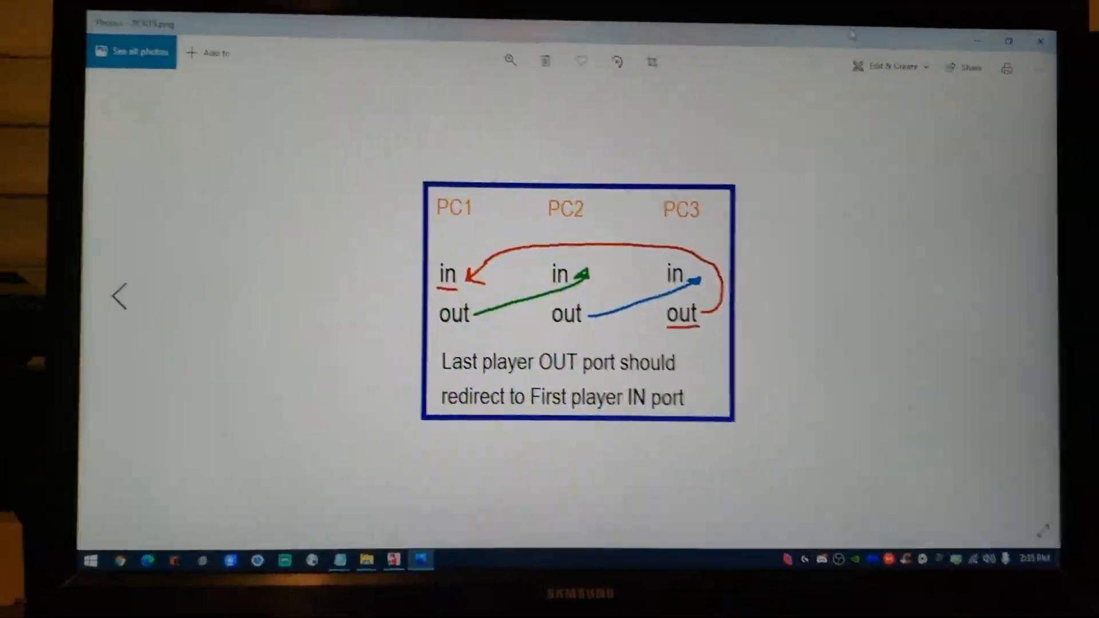